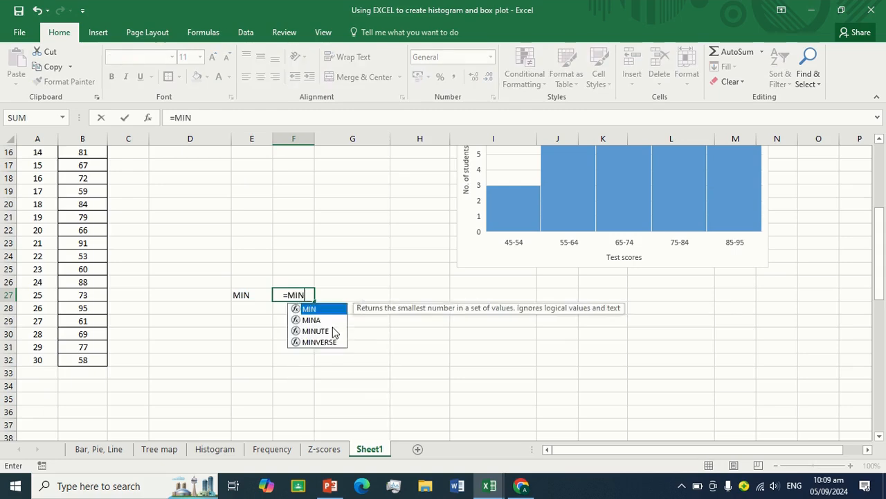
Complete the minimum formula in F27 as =MIN(B:B), covering all test scores in column B.
{"action": "left_click", "coordinate": [67, 138]}
{"action": "type", "text": ")"}
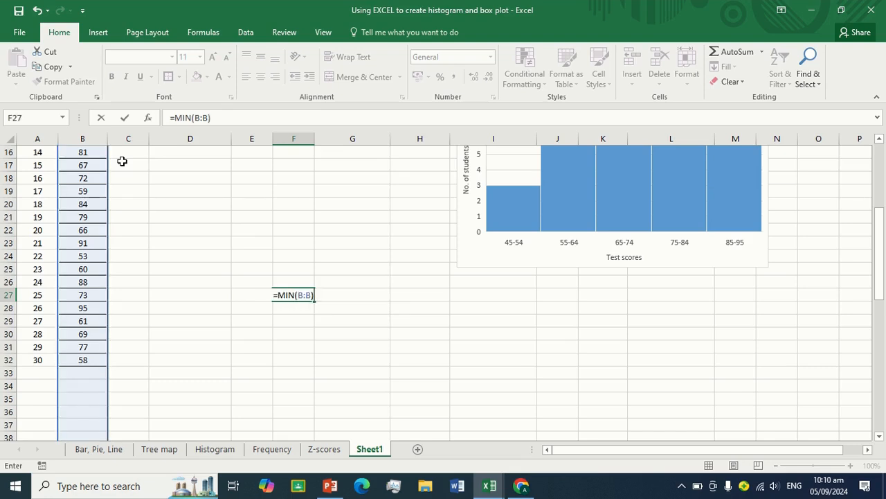
{"action": "key", "text": "Return"}
Label cells E28 to E31 below MIN as Q1, Median, Q3 and MAX.
{"action": "key", "text": "Left"}
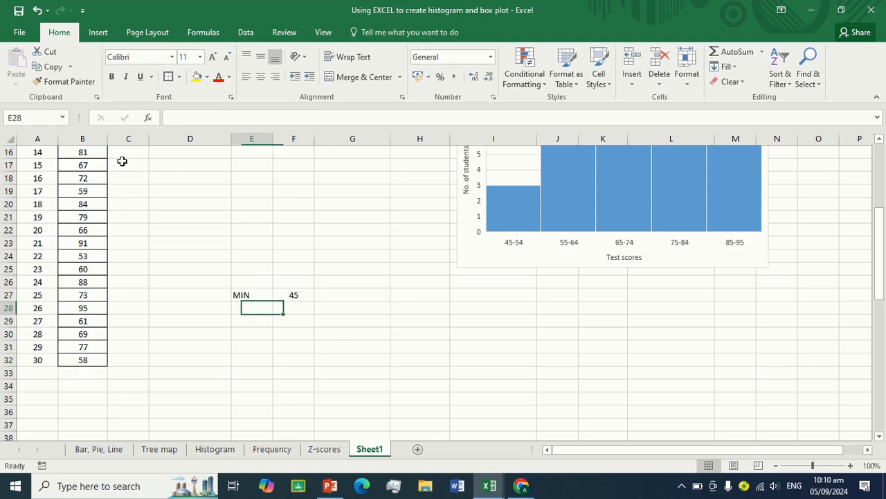
{"action": "type", "text": "Q1"}
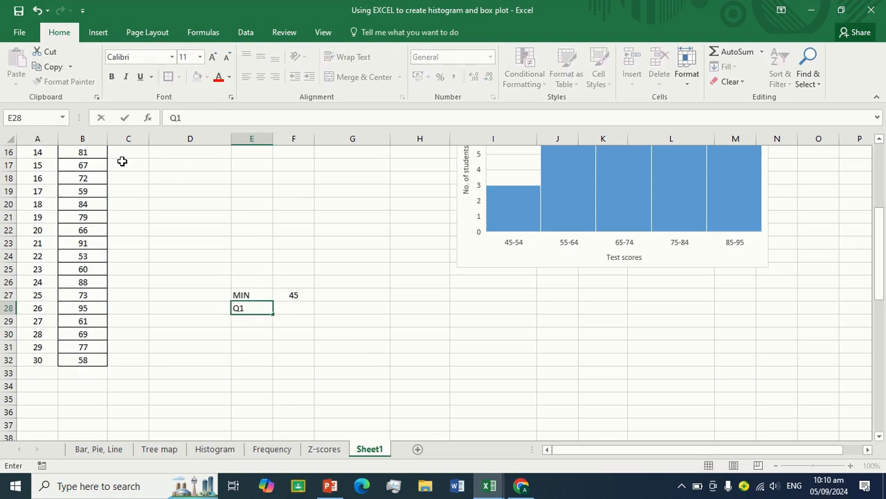
{"action": "key", "text": "Return"}
{"action": "type", "text": "Q2"}
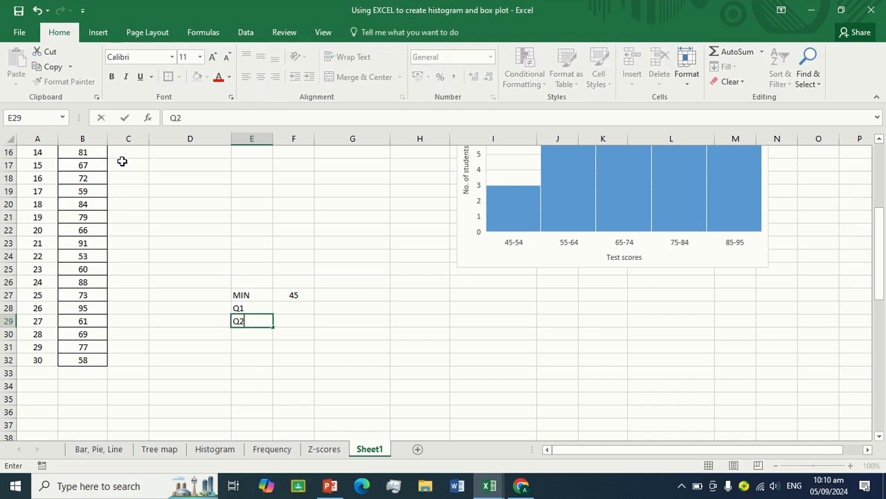
{"action": "key", "text": "BackSpace"}
{"action": "key", "text": "BackSpace"}
{"action": "type", "text": "Median"}
{"action": "key", "text": "Return"}
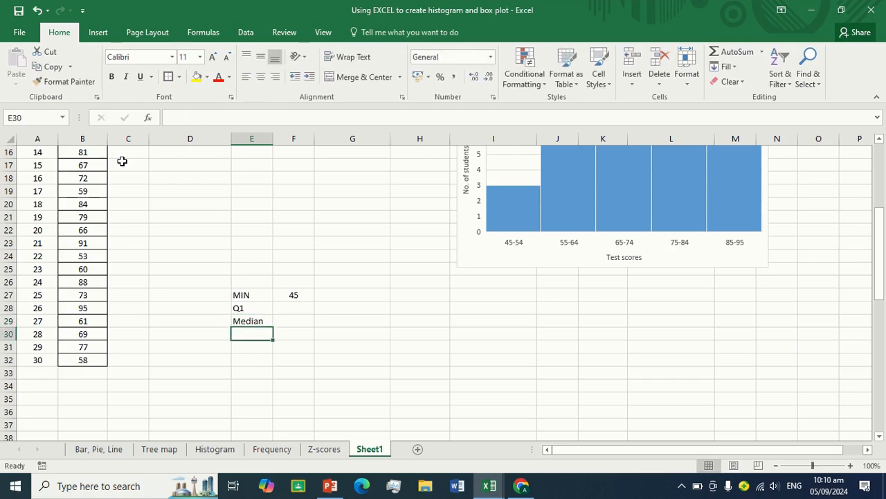
{"action": "type", "text": "Q3"}
{"action": "key", "text": "Return"}
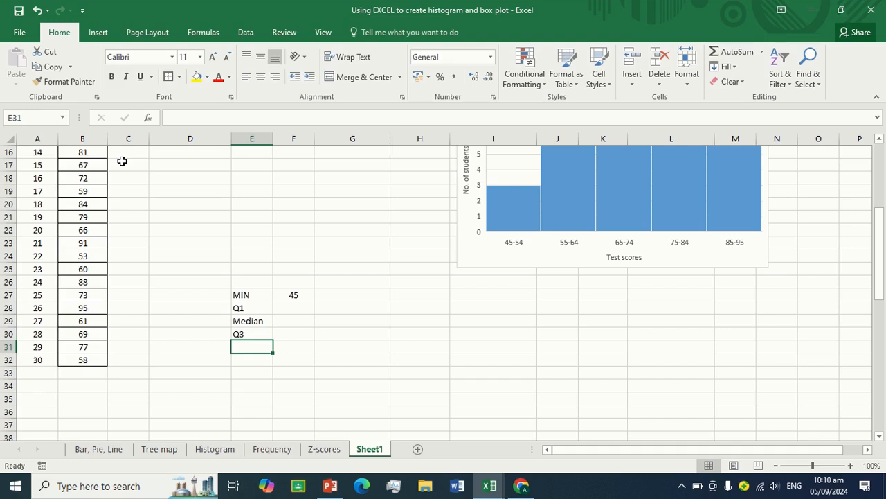
{"action": "type", "text": "MAX"}
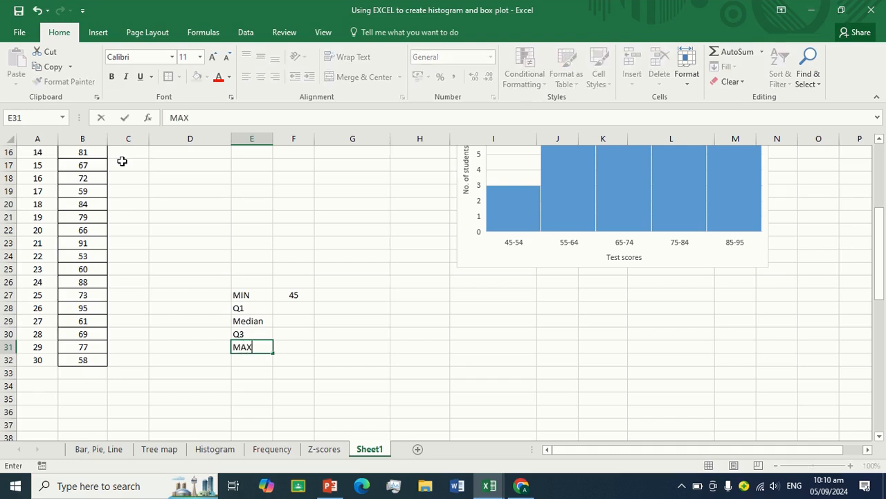
Calculate the maximum test score in F31 beside the MAX label with =MAX(B:B).
{"action": "key", "text": "Tab"}
{"action": "type", "text": "=m"}
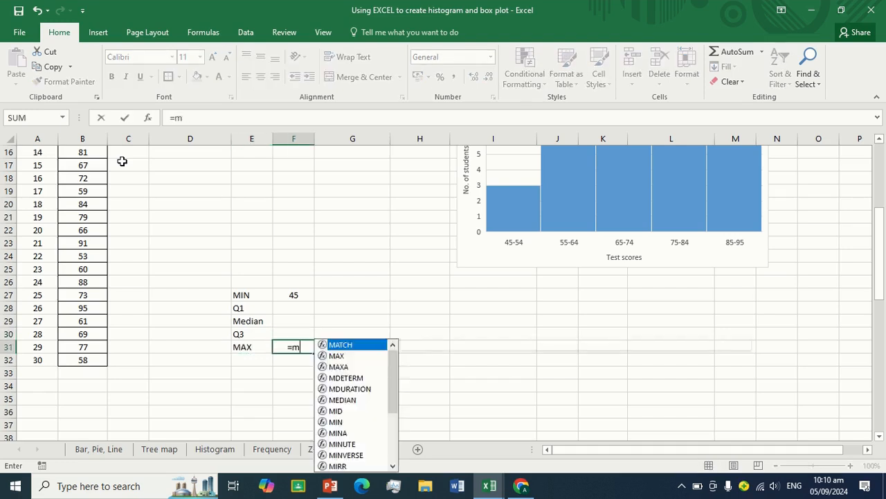
{"action": "type", "text": "a"}
{"action": "key", "text": "BackSpace"}
{"action": "key", "text": "BackSpace"}
{"action": "type", "text": "MA"}
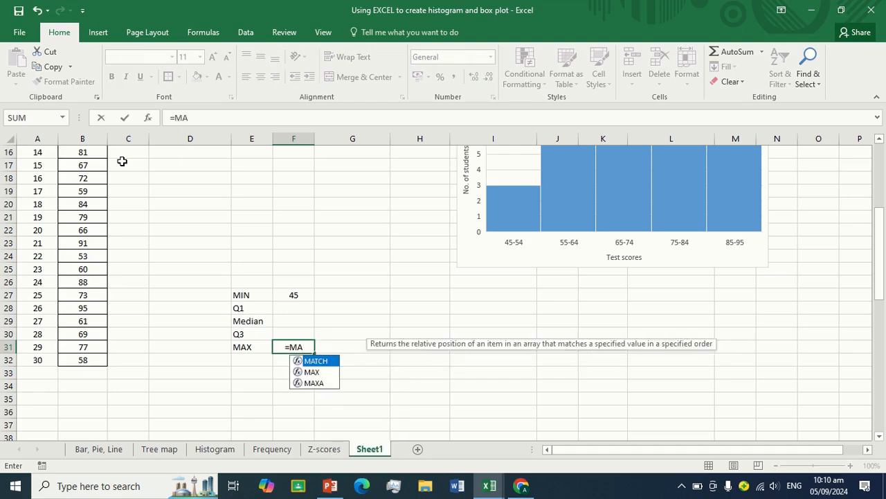
{"action": "type", "text": "X("}
{"action": "left_click", "coordinate": [90, 138]}
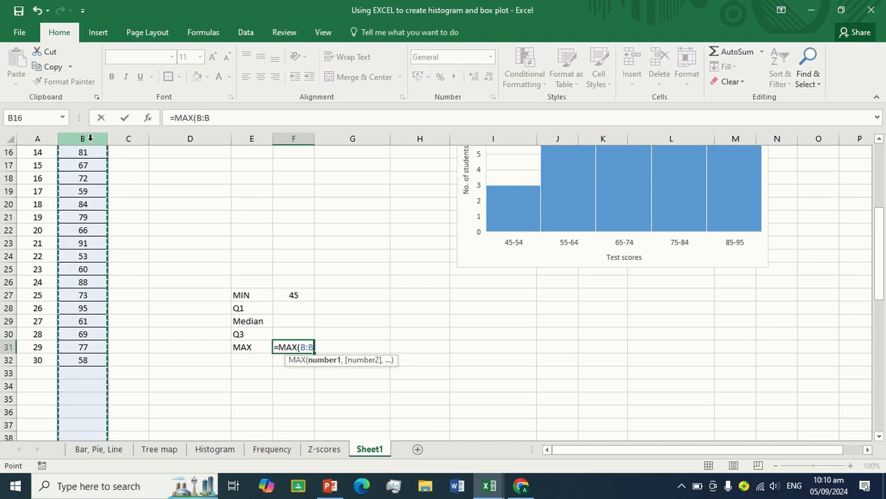
{"action": "type", "text": ")"}
{"action": "key", "text": "Return"}
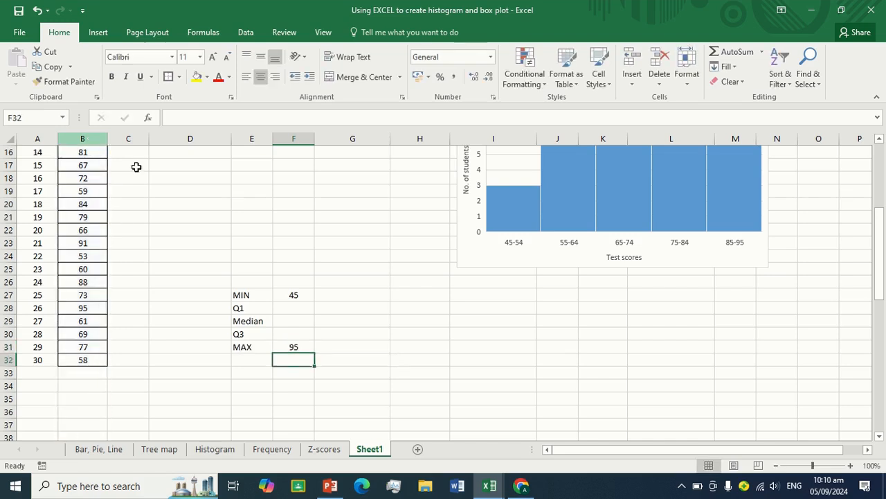
Calculate the first quartile of the test scores in F28 with =QUARTILE.INC(B:B,1).
{"action": "left_click", "coordinate": [304, 309]}
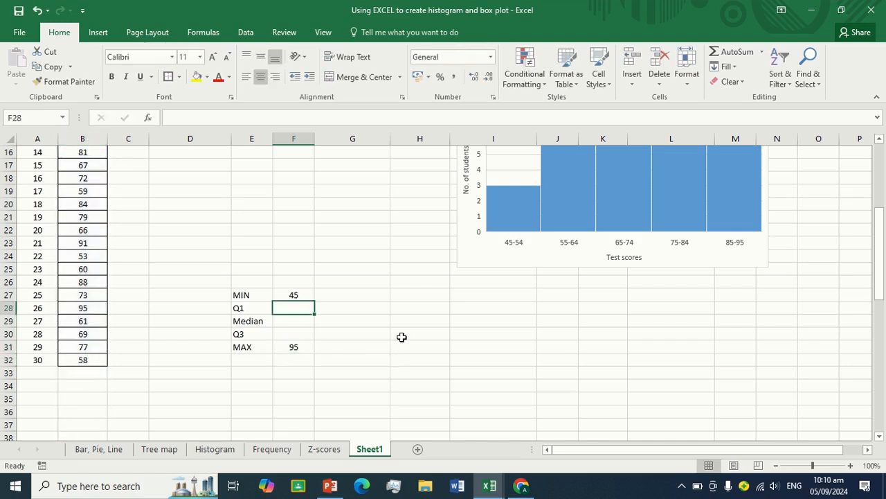
{"action": "type", "text": "=Q"}
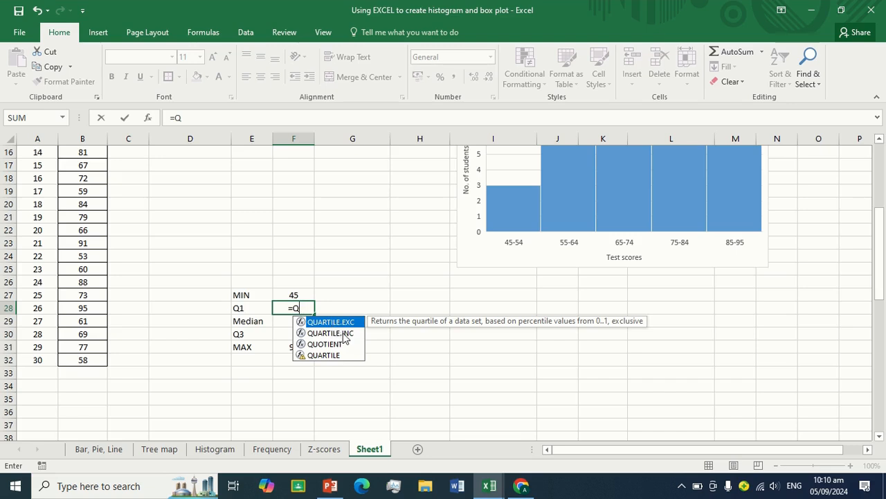
{"action": "left_click", "coordinate": [344, 333]}
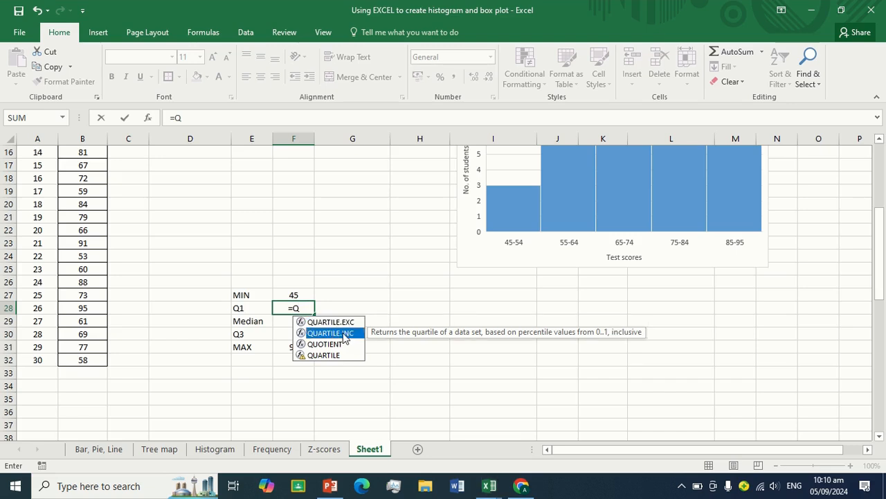
{"action": "double_click", "coordinate": [344, 333]}
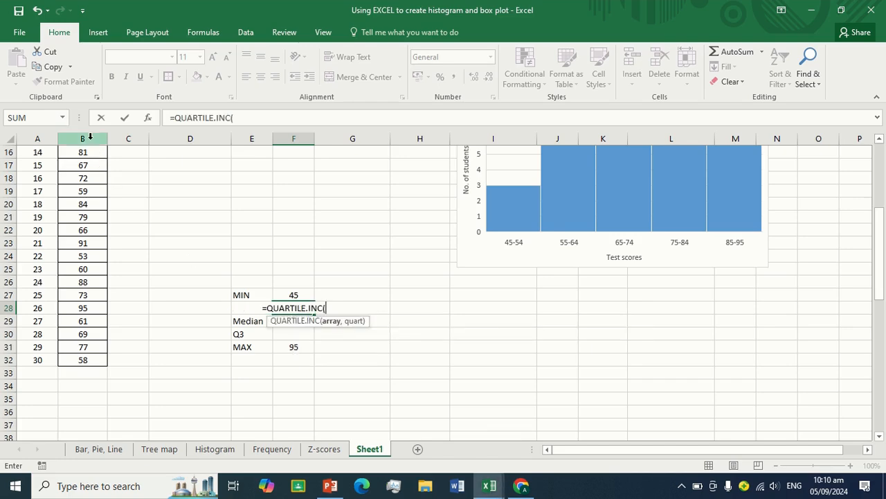
{"action": "left_click", "coordinate": [90, 136]}
{"action": "type", "text": ","}
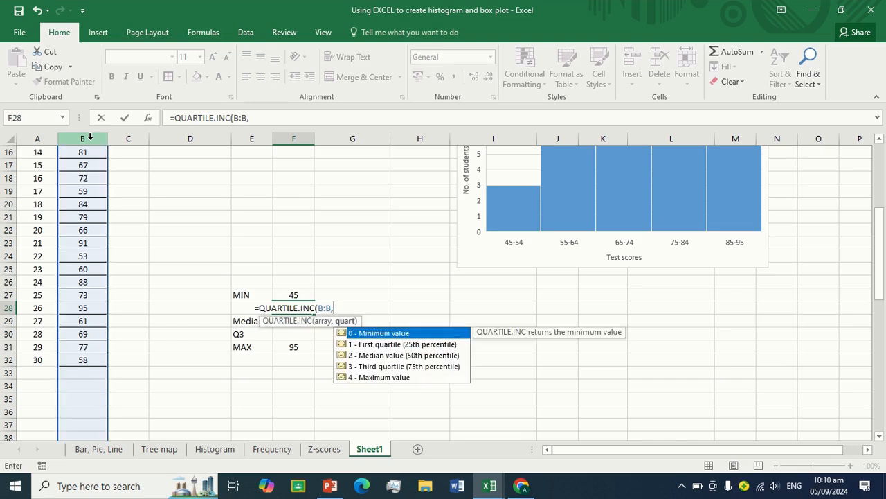
{"action": "type", "text": "1)"}
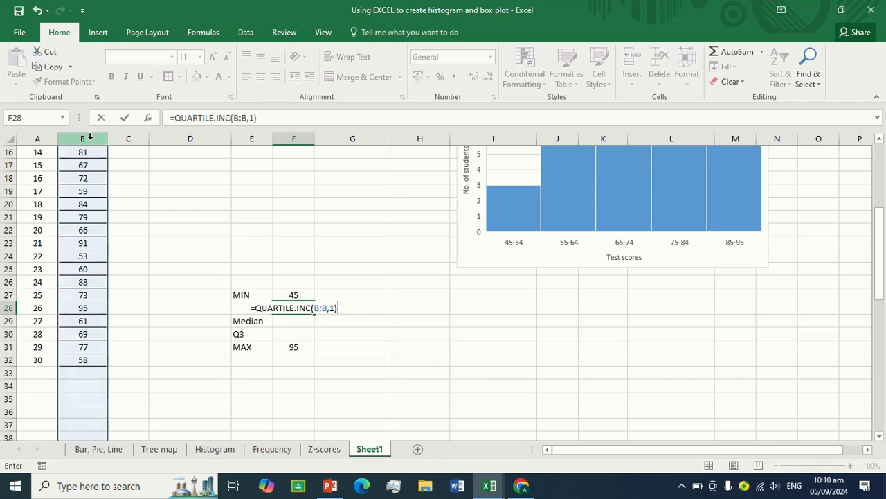
{"action": "key", "text": "Return"}
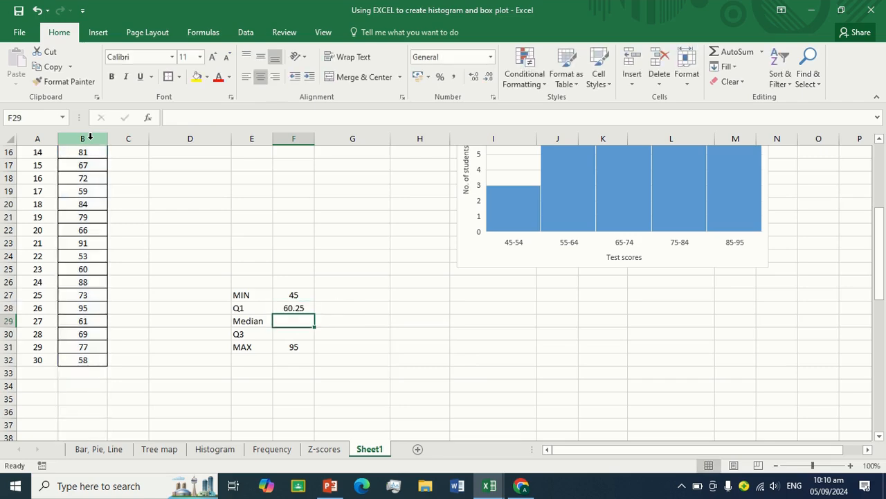
Calculate the median of the test scores in F29 with =QUARTILE.INC(B:B,2).
{"action": "type", "text": "="}
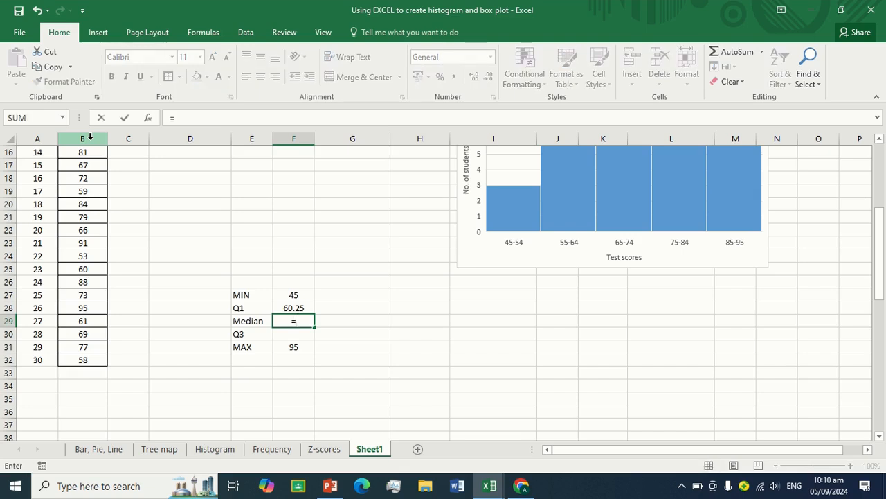
{"action": "type", "text": "QUAR"}
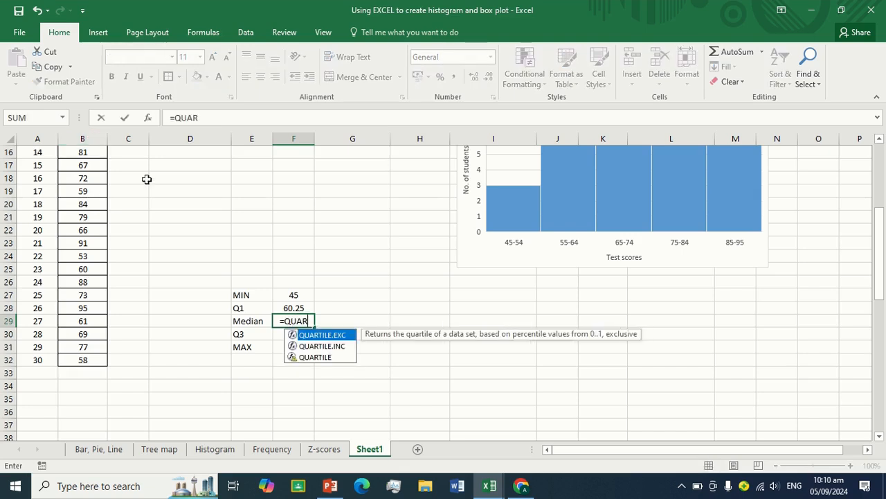
{"action": "double_click", "coordinate": [326, 346]}
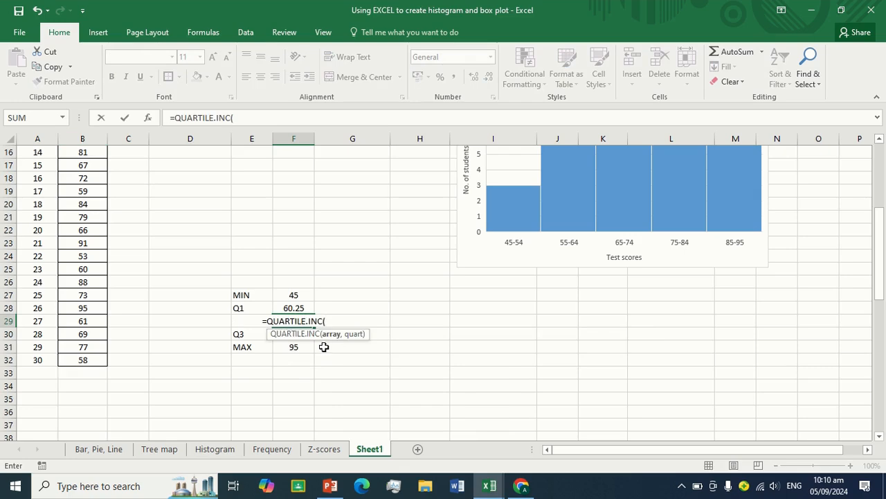
{"action": "left_click", "coordinate": [83, 138]}
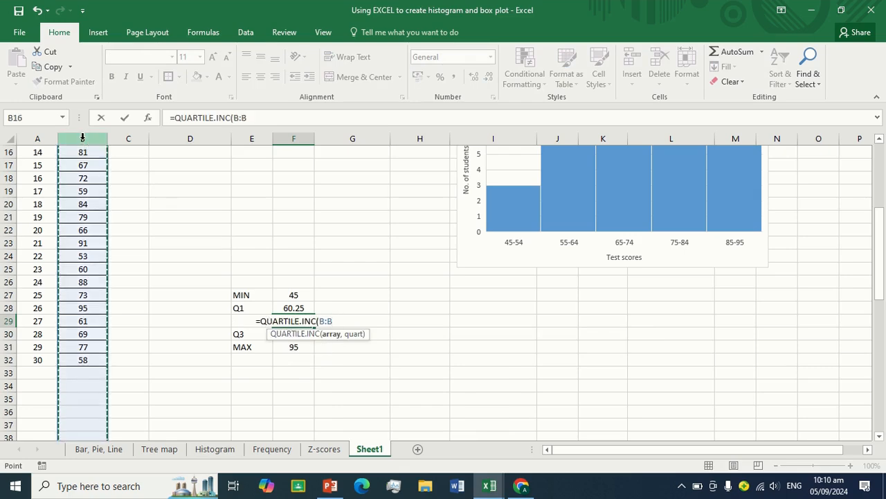
{"action": "type", "text": ",3"}
{"action": "key", "text": "BackSpace"}
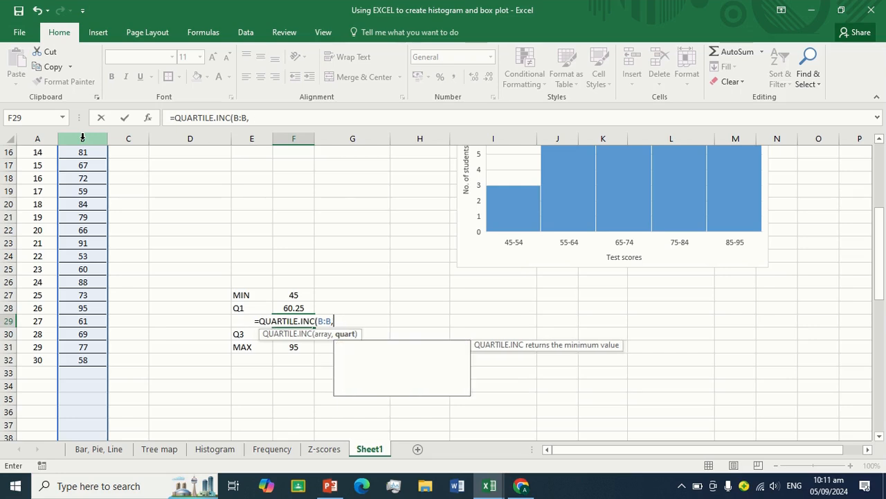
{"action": "type", "text": "2)"}
{"action": "key", "text": "Return"}
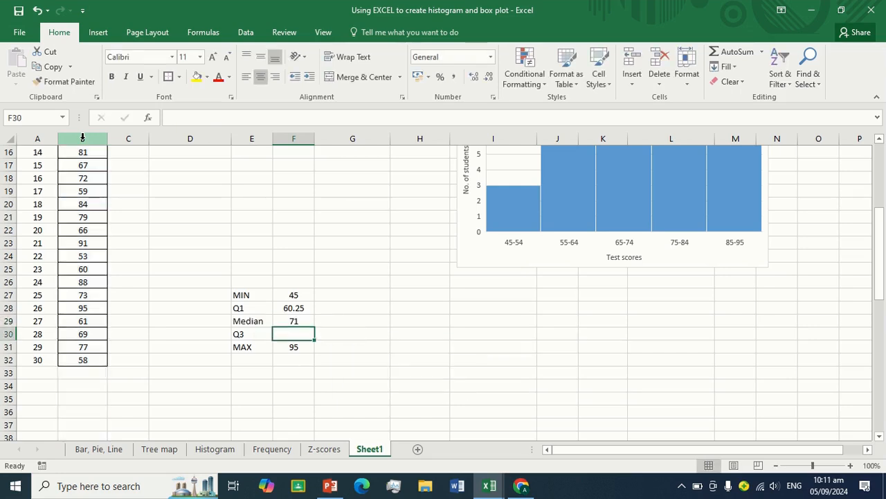
Calculate the third quartile of the test scores in F30 with =QUARTILE.INC(B:B,3).
{"action": "type", "text": "="}
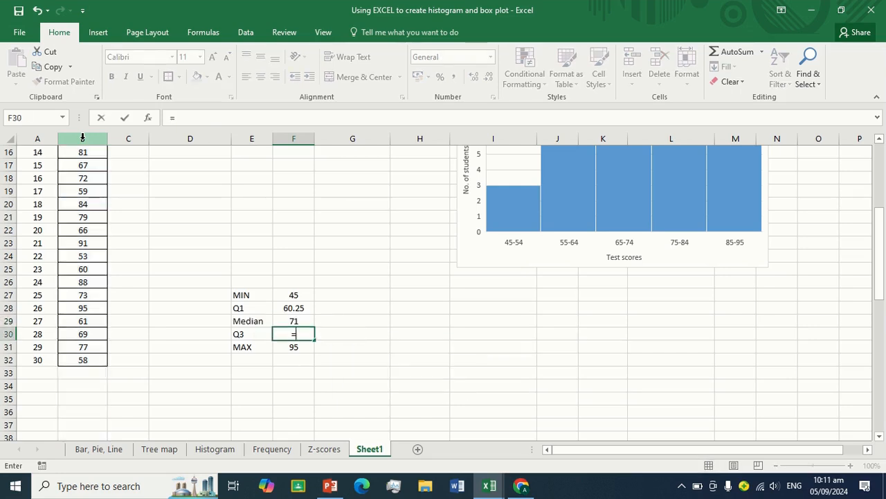
{"action": "type", "text": "QUARTILE"}
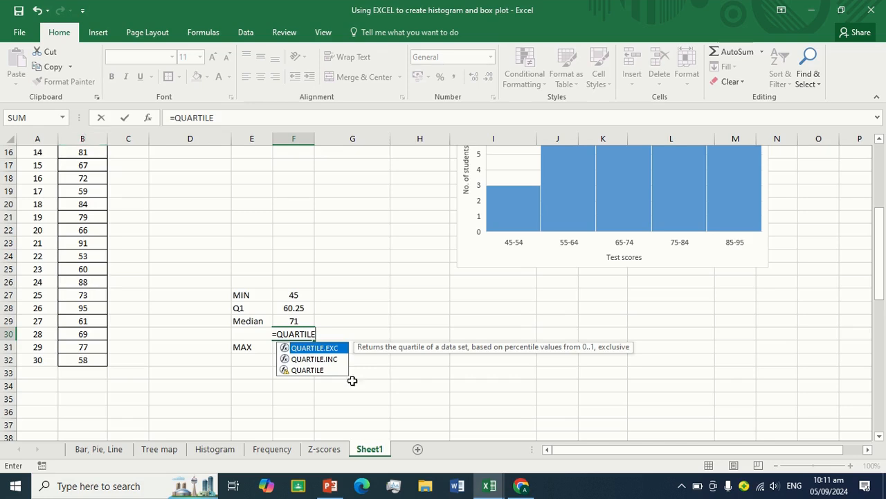
{"action": "double_click", "coordinate": [333, 358]}
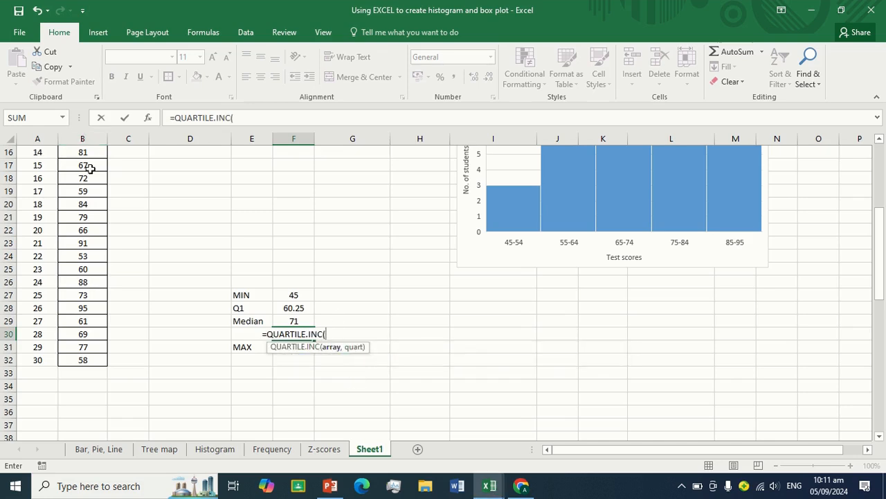
{"action": "left_click", "coordinate": [77, 139]}
{"action": "type", "text": ","}
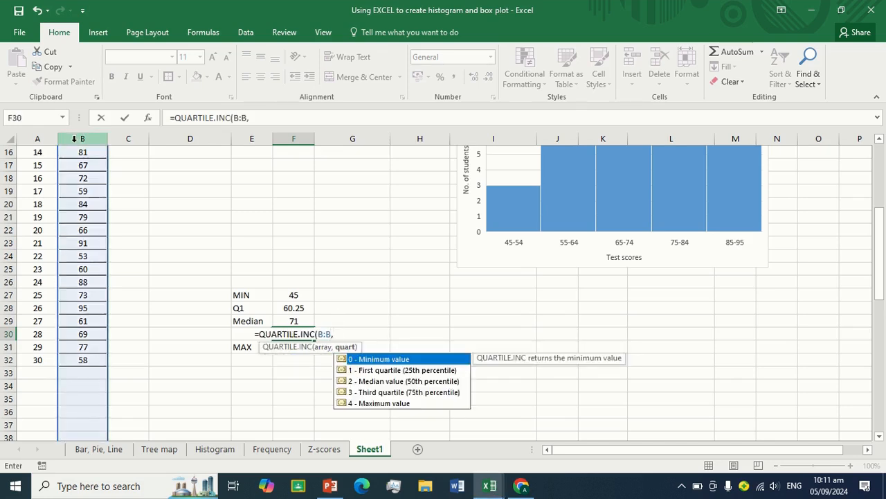
{"action": "type", "text": "3)"}
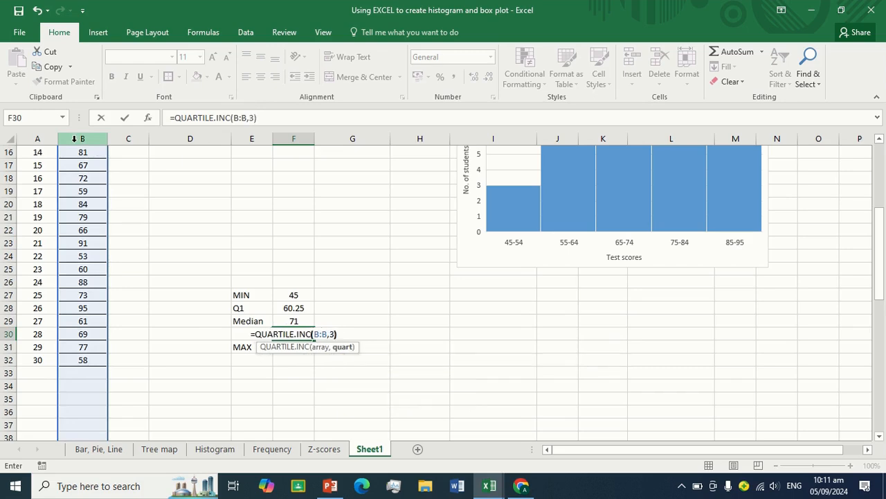
{"action": "key", "text": "Return"}
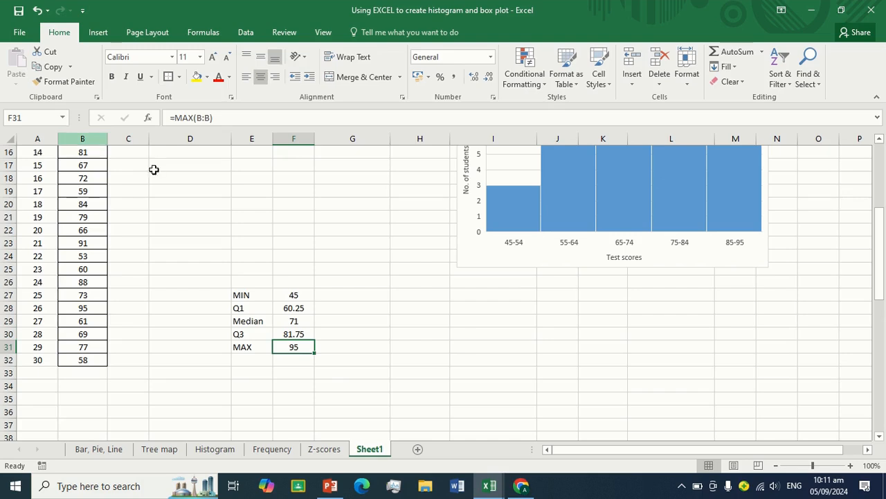
Apply all borders plus a thick outside border to the five-number summary table in E27:F31.
{"action": "left_click_drag", "start_coordinate": [242, 294], "coordinate": [293, 349]}
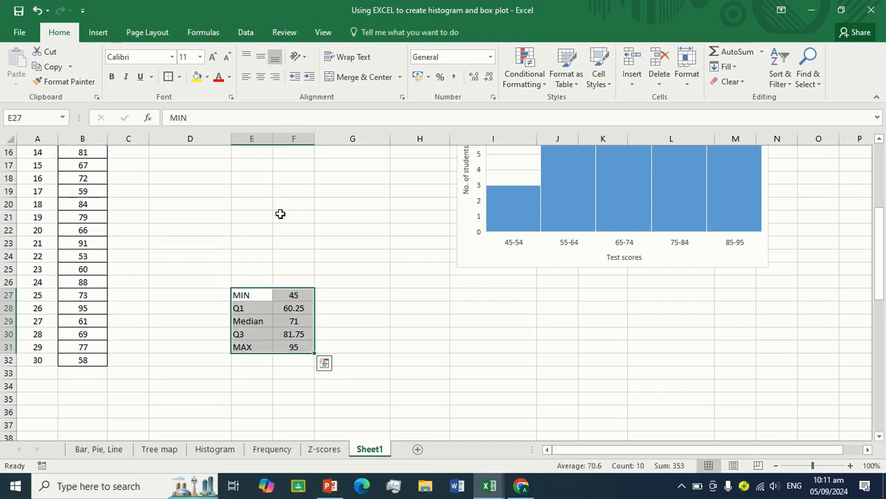
{"action": "left_click", "coordinate": [179, 76]}
{"action": "left_click", "coordinate": [200, 187]}
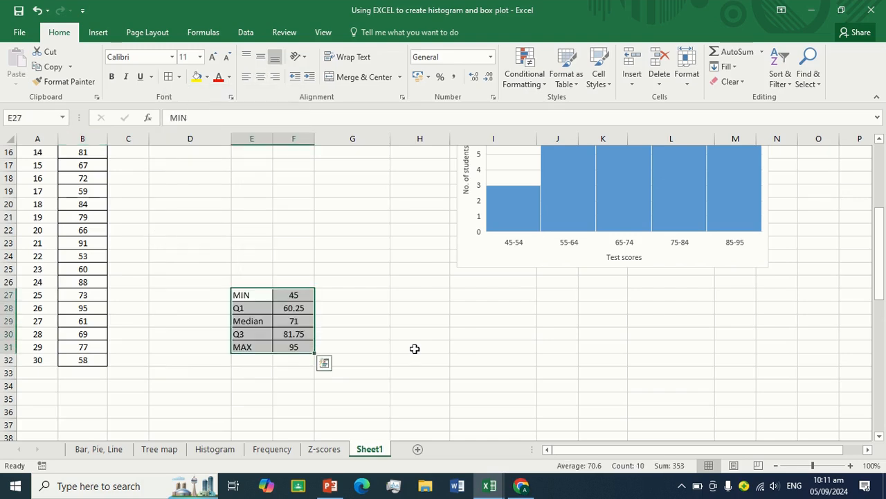
{"action": "left_click", "coordinate": [416, 348]}
{"action": "left_click_drag", "start_coordinate": [257, 297], "coordinate": [294, 347]}
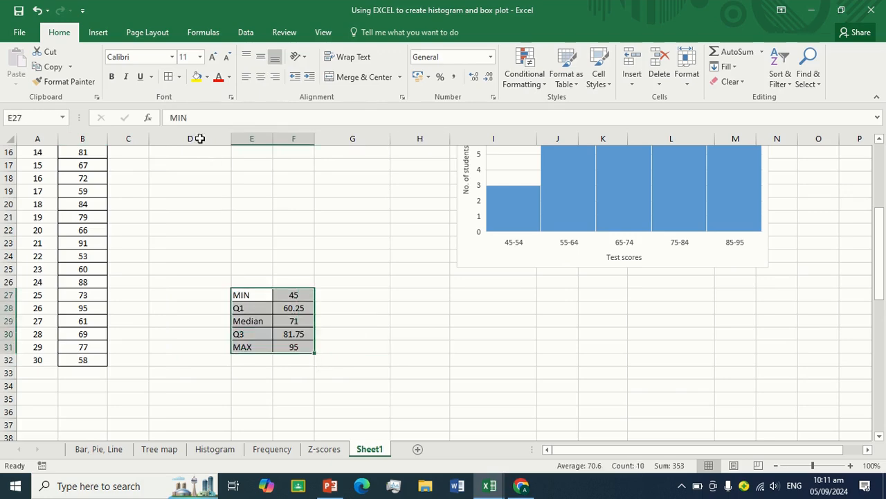
{"action": "left_click", "coordinate": [179, 77]}
{"action": "left_click", "coordinate": [173, 217]}
{"action": "left_click", "coordinate": [372, 280]}
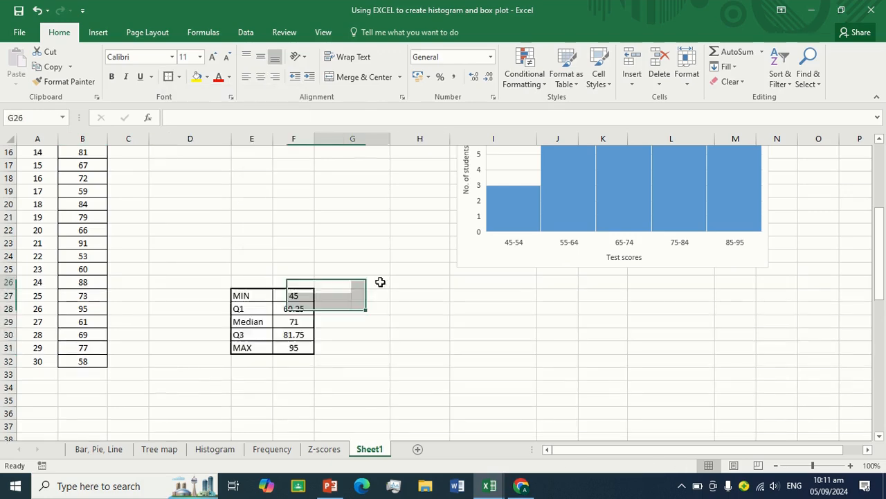
Insert a box-and-whisker chart from the summary values in F27:F31 and place it beside the table, clear of the histogram.
{"action": "left_click_drag", "start_coordinate": [299, 297], "coordinate": [297, 346]}
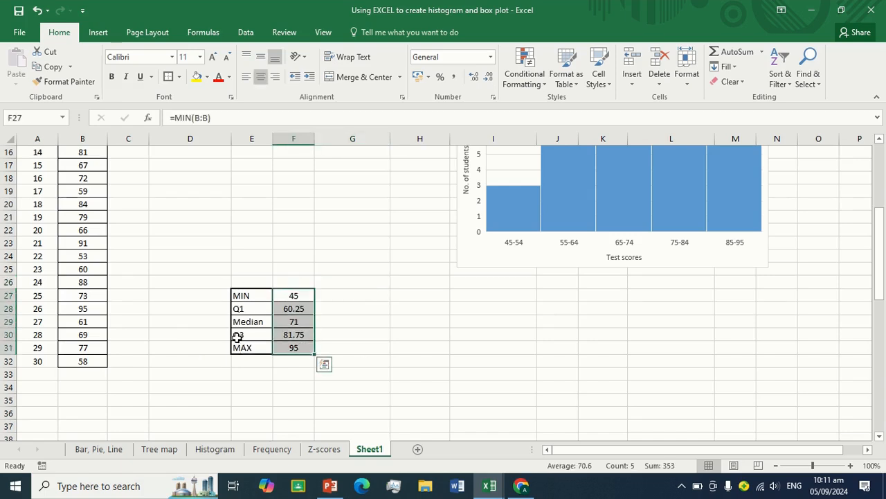
{"action": "left_click", "coordinate": [97, 31]}
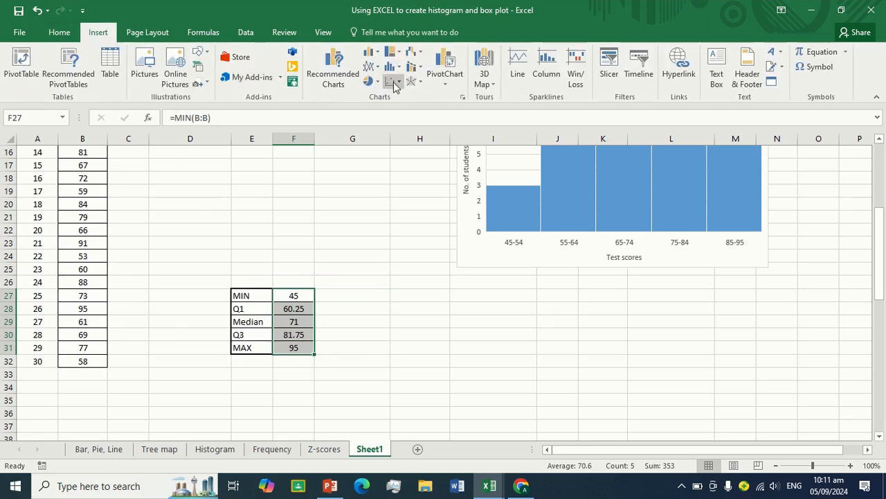
{"action": "left_click", "coordinate": [393, 82]}
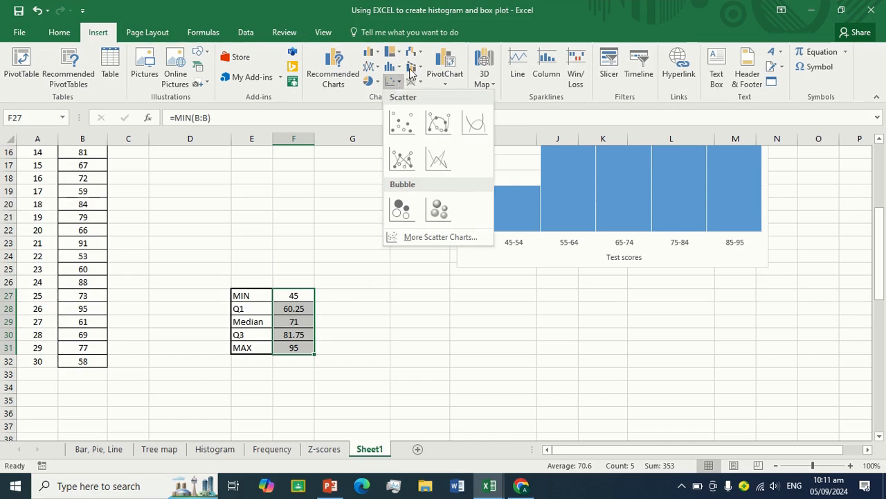
{"action": "left_click", "coordinate": [413, 54]}
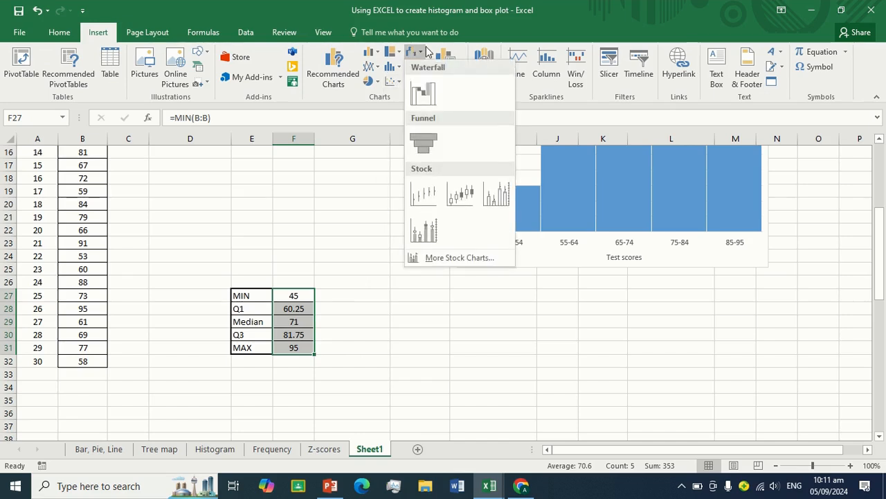
{"action": "left_click", "coordinate": [419, 53]}
{"action": "left_click", "coordinate": [413, 67]}
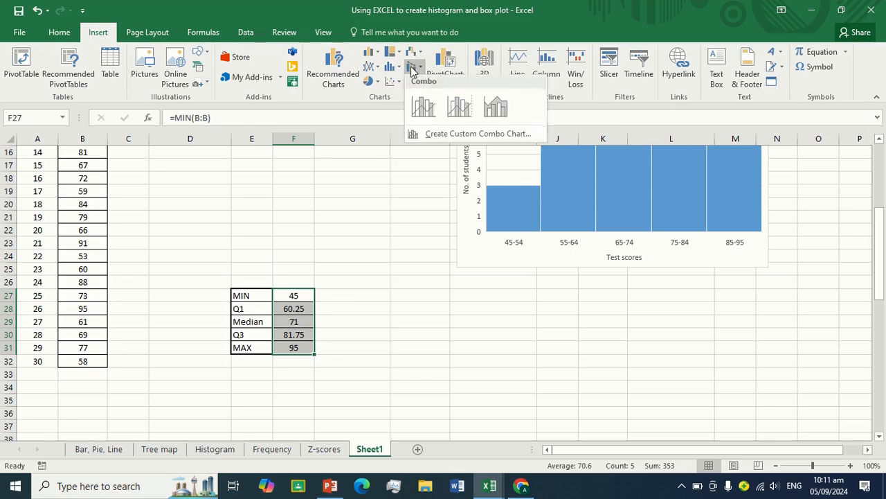
{"action": "left_click", "coordinate": [392, 68]}
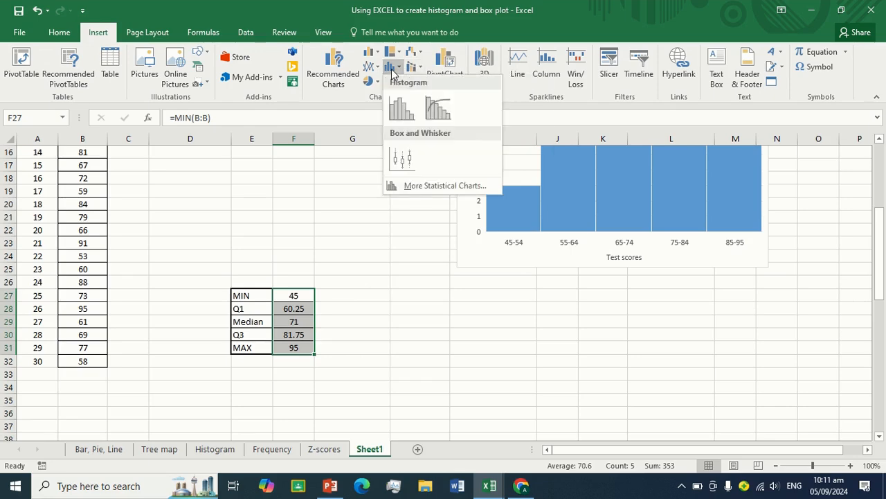
{"action": "left_click", "coordinate": [399, 158]}
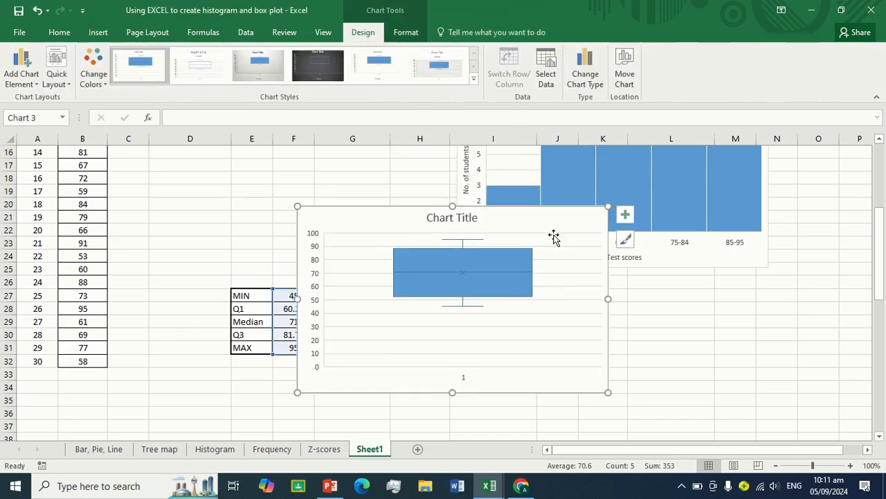
{"action": "left_click_drag", "start_coordinate": [554, 237], "coordinate": [606, 305]}
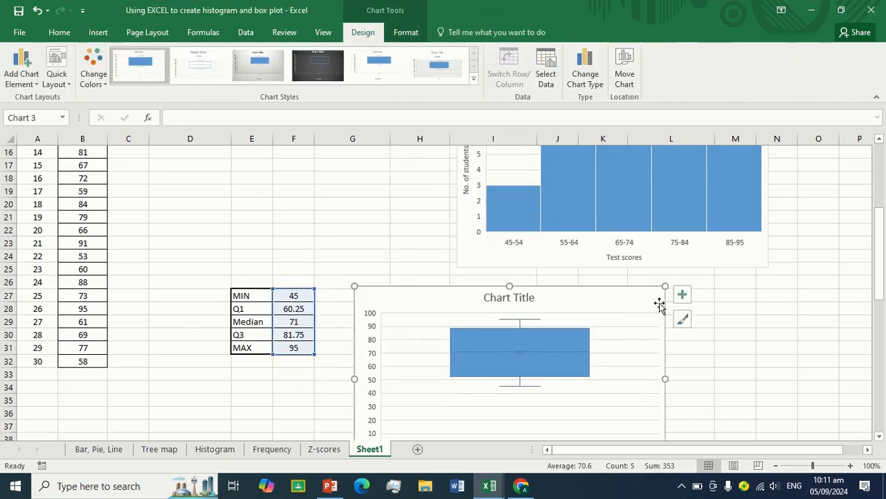
{"action": "left_click_drag", "start_coordinate": [880, 256], "coordinate": [880, 294]}
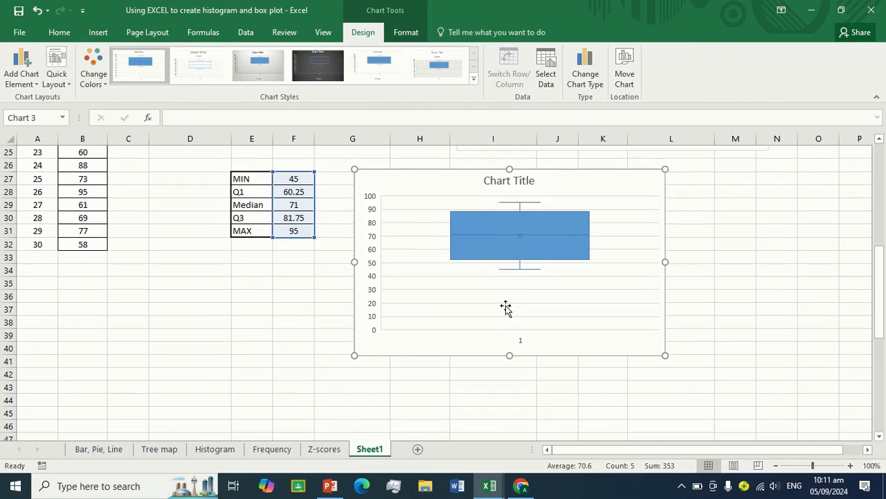
{"action": "left_click", "coordinate": [374, 290]}
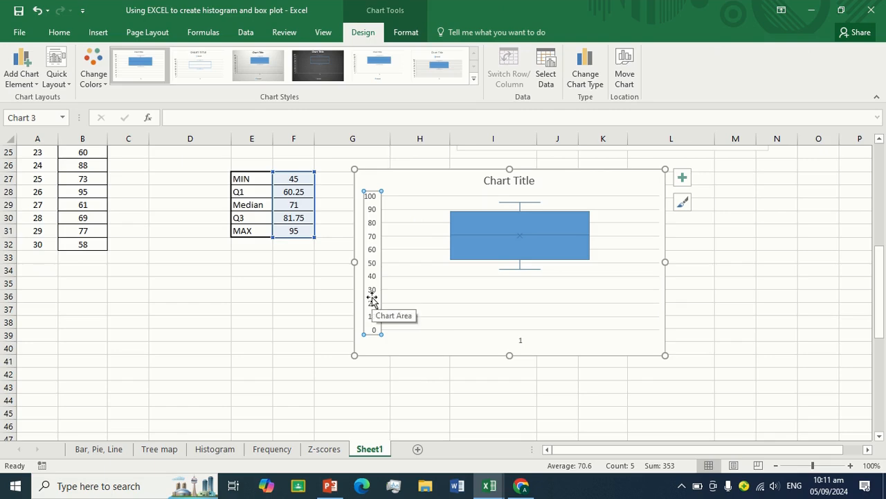
{"action": "left_click", "coordinate": [372, 299]}
{"action": "right_click", "coordinate": [371, 296]}
{"action": "key", "text": "Escape"}
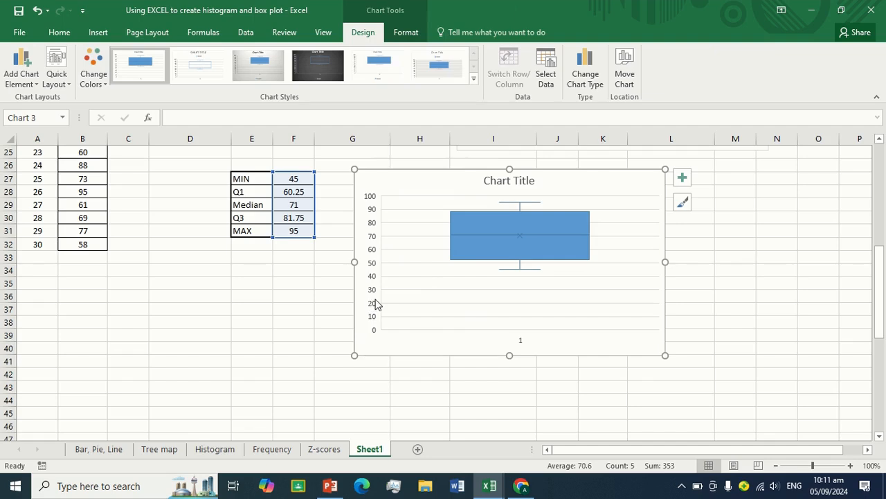
{"action": "right_click", "coordinate": [376, 305]}
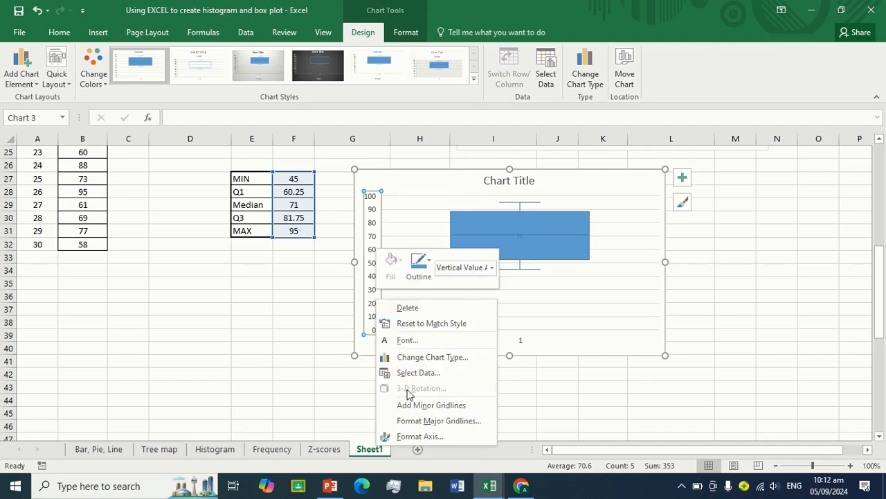
{"action": "left_click", "coordinate": [423, 436]}
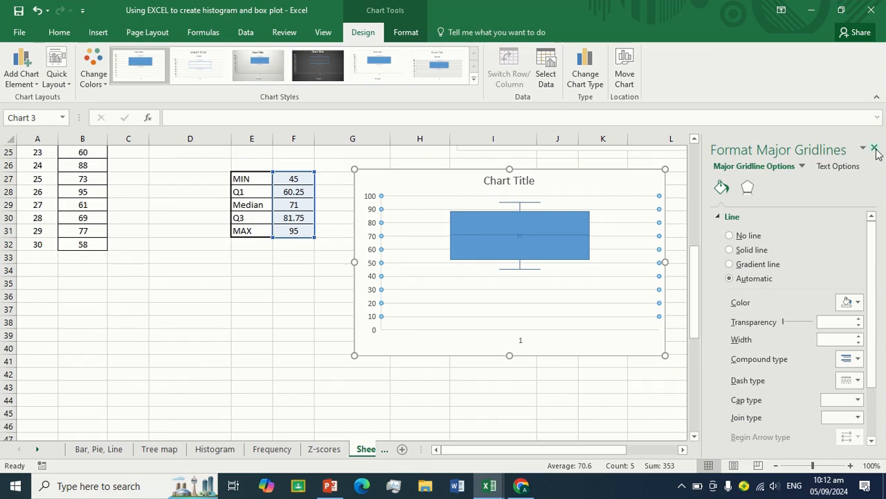
Set the minimum bound of the box plot's vertical axis to 30.
{"action": "left_click", "coordinate": [374, 270]}
{"action": "right_click", "coordinate": [372, 264]}
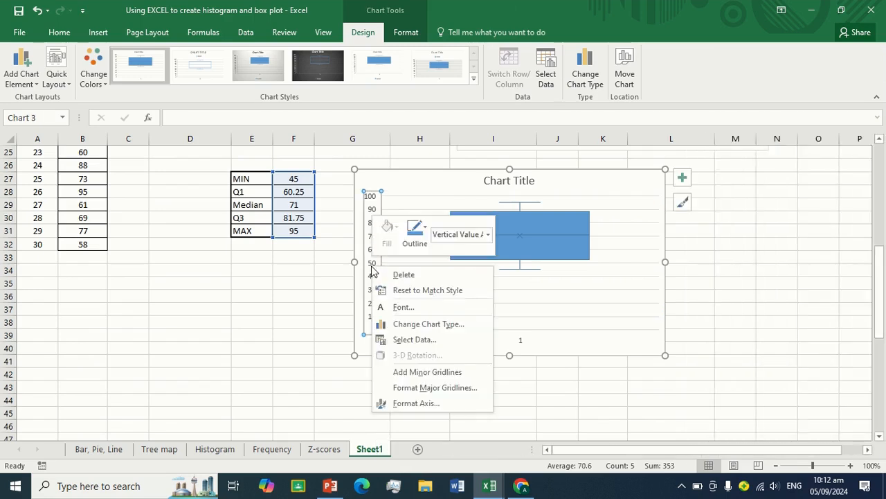
{"action": "left_click", "coordinate": [420, 403]}
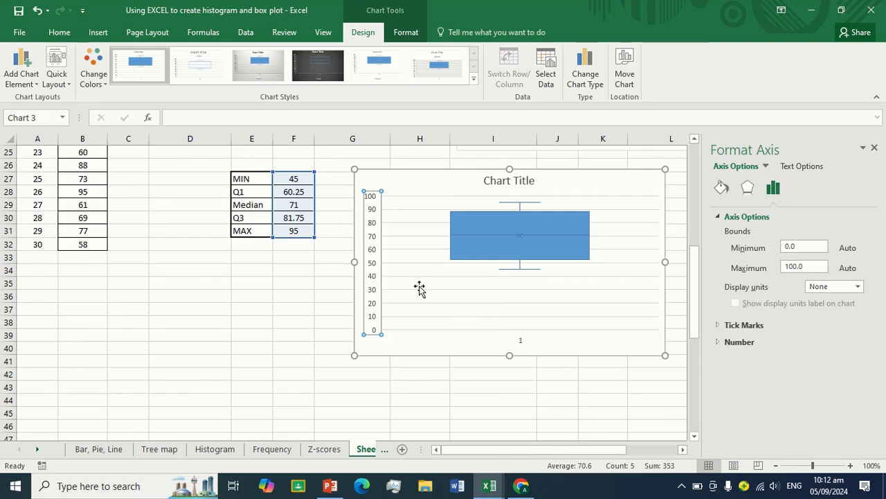
{"action": "left_click_drag", "start_coordinate": [804, 246], "coordinate": [768, 244]}
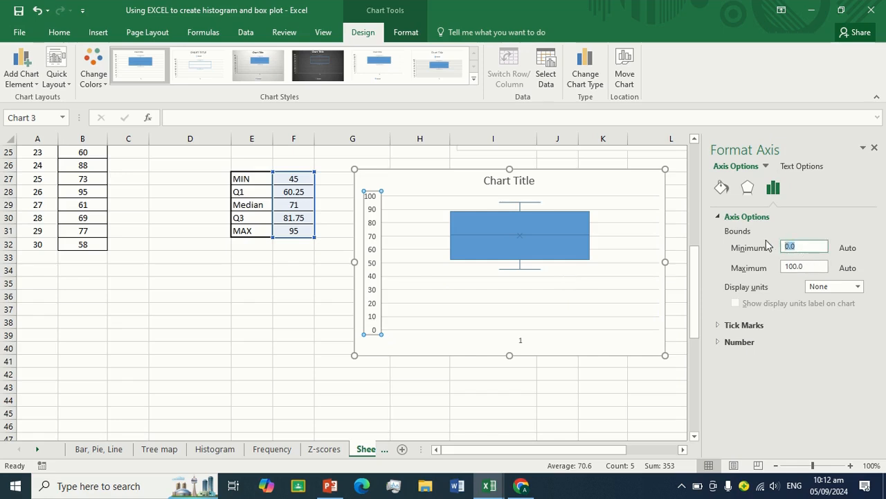
{"action": "type", "text": "30"}
{"action": "left_click", "coordinate": [624, 398]}
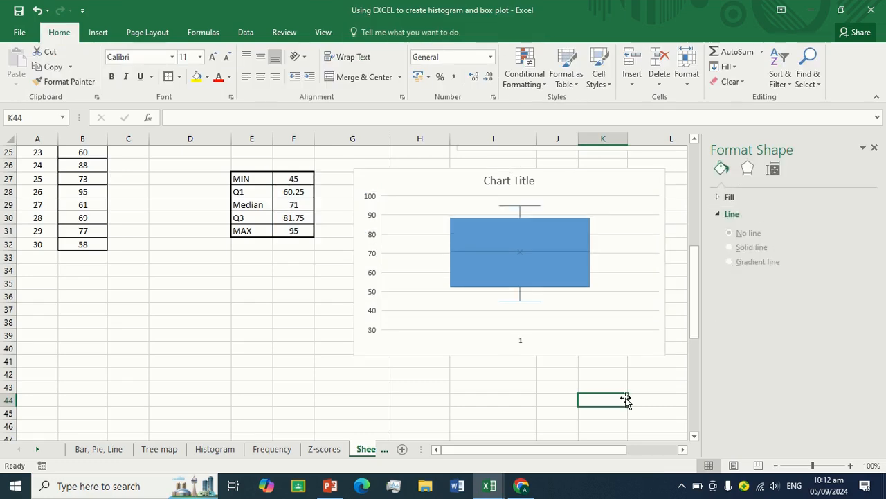
Set the minimum bound of the box plot's vertical axis to 40.
{"action": "left_click", "coordinate": [377, 277]}
{"action": "right_click", "coordinate": [378, 277]}
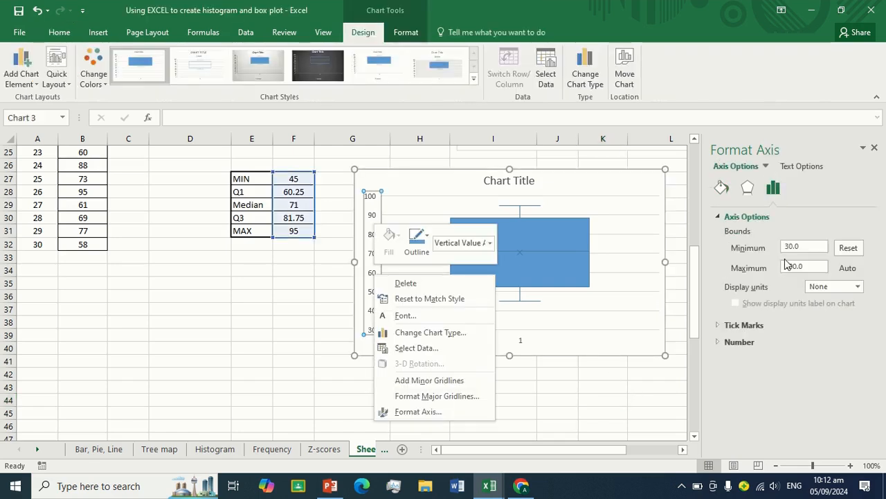
{"action": "left_click", "coordinate": [796, 247]}
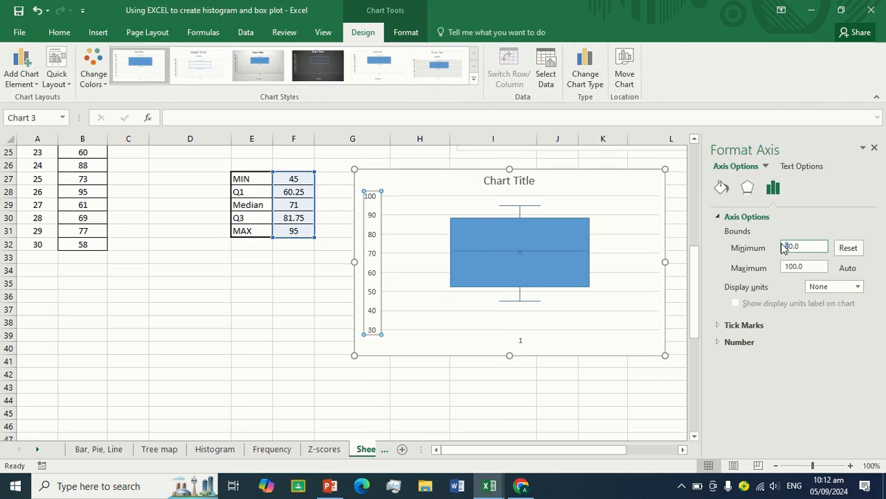
{"action": "type", "text": "4"}
{"action": "key", "text": "Return"}
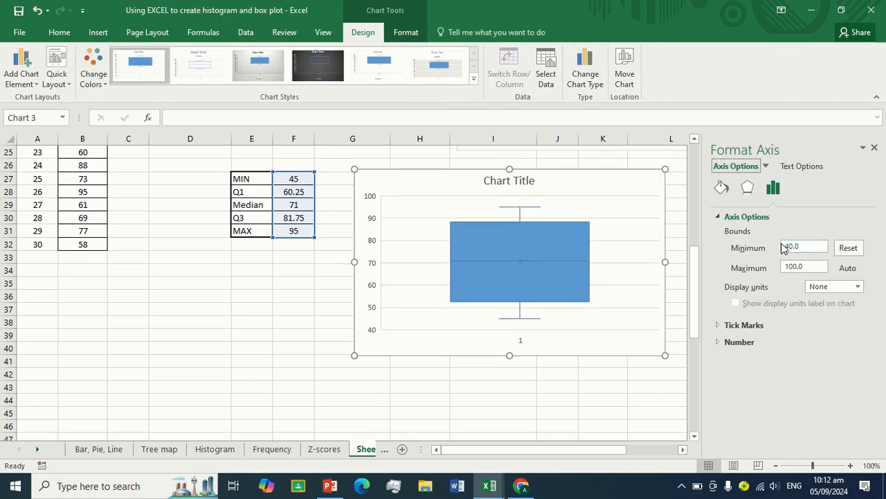
Delete the box plot's horizontal category axis and close the axis formatting options.
{"action": "left_click", "coordinate": [521, 346]}
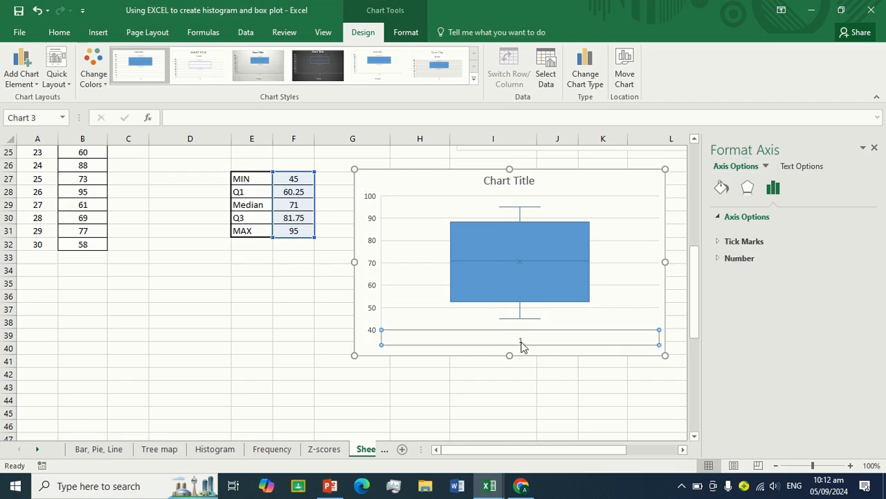
{"action": "key", "text": "Delete"}
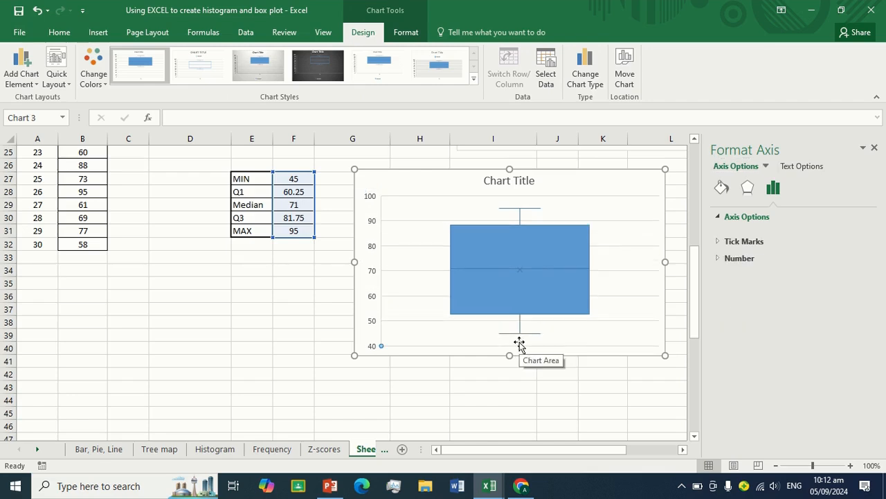
{"action": "left_click", "coordinate": [639, 179]}
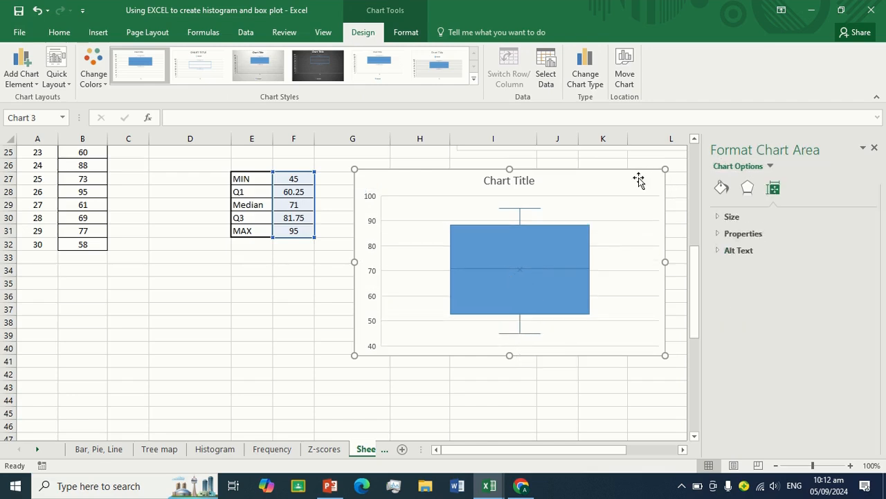
{"action": "left_click", "coordinate": [873, 148]}
Add axis titles to the box plot and delete the horizontal one.
{"action": "left_click", "coordinate": [682, 178]}
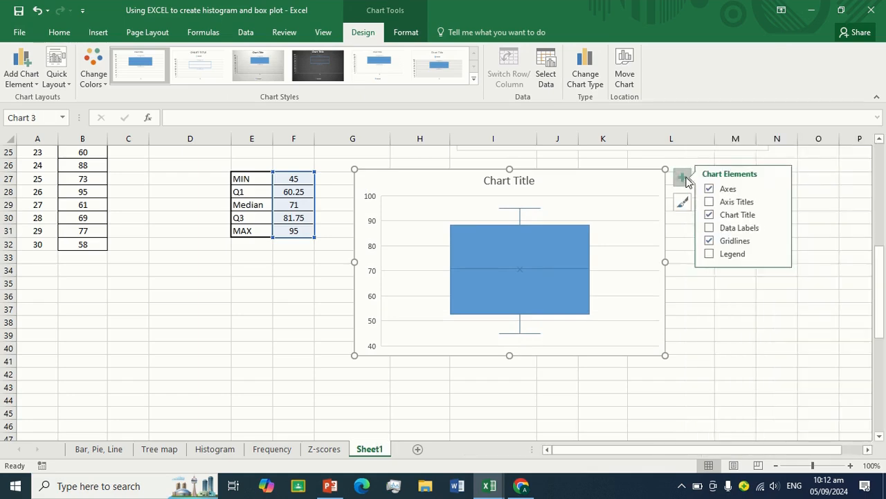
{"action": "left_click", "coordinate": [714, 203]}
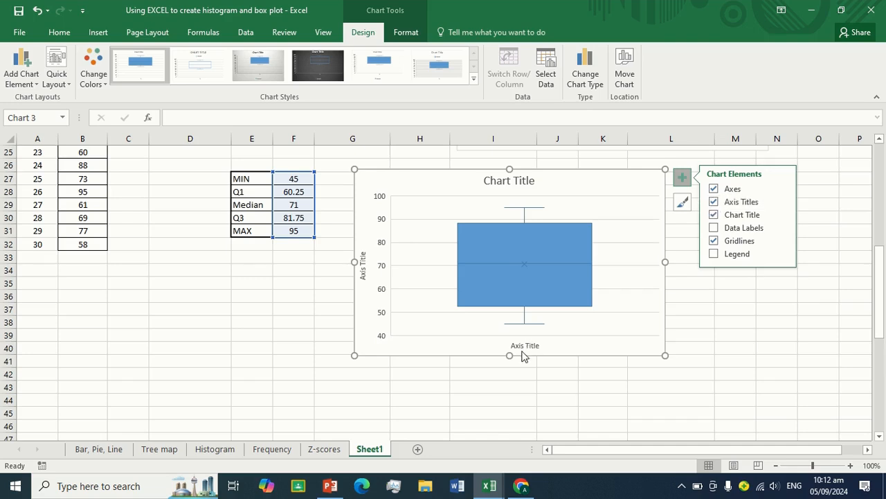
{"action": "left_click", "coordinate": [529, 349]}
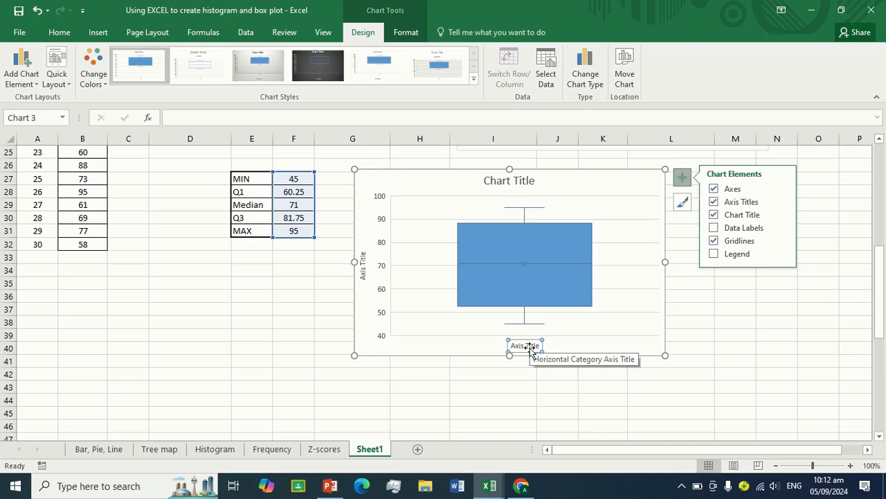
{"action": "key", "text": "Delete"}
Title the box plot's vertical axis "Test scores" and delete the chart title.
{"action": "left_click", "coordinate": [362, 270]}
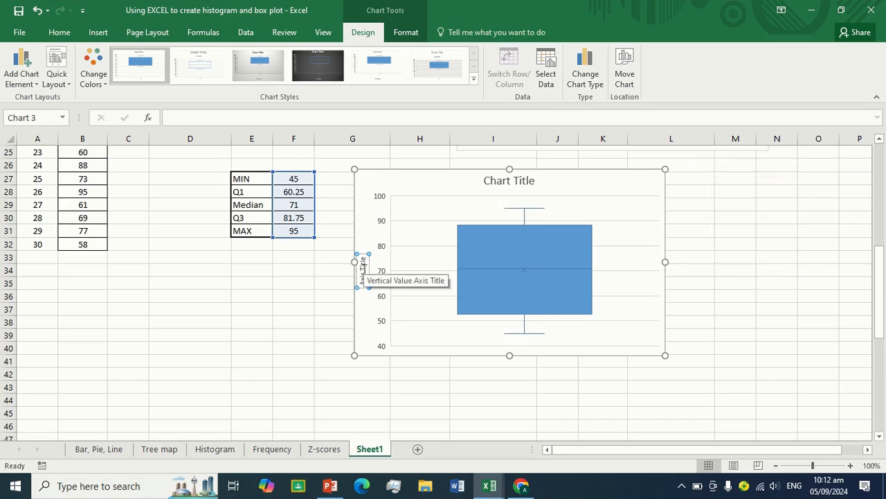
{"action": "key", "text": "Delete"}
{"action": "type", "text": "Test scores"}
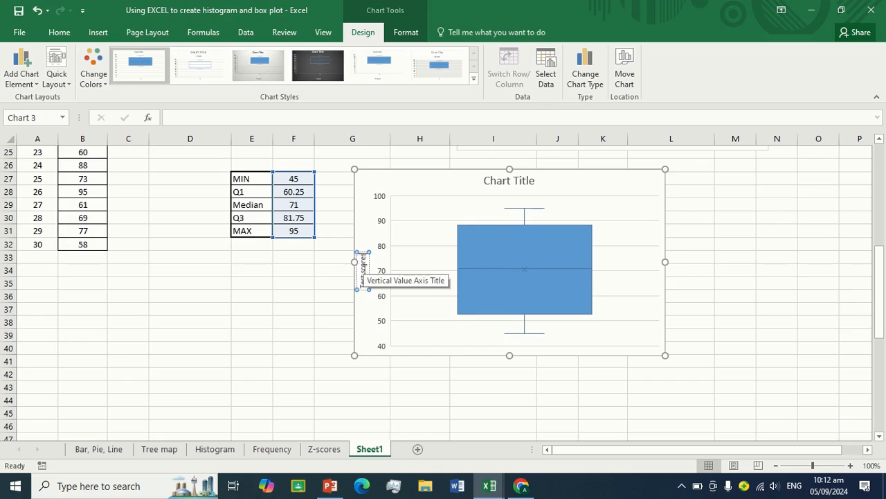
{"action": "left_click", "coordinate": [498, 186]}
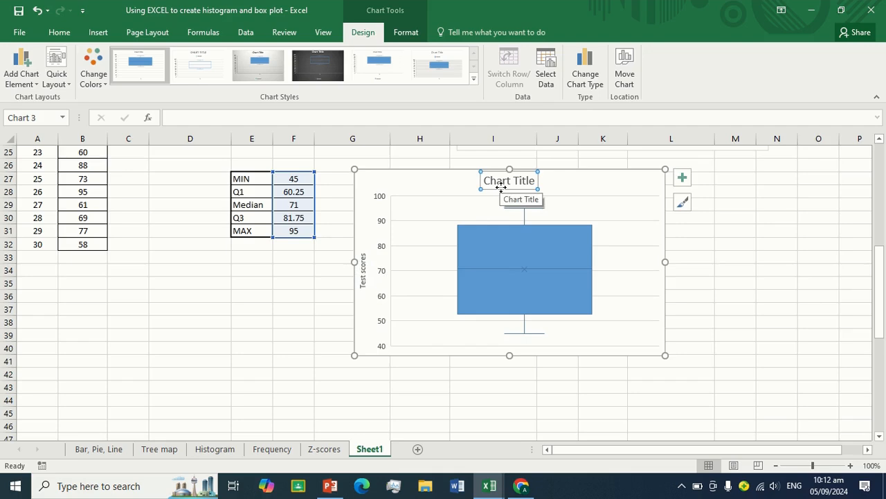
{"action": "key", "text": "Delete"}
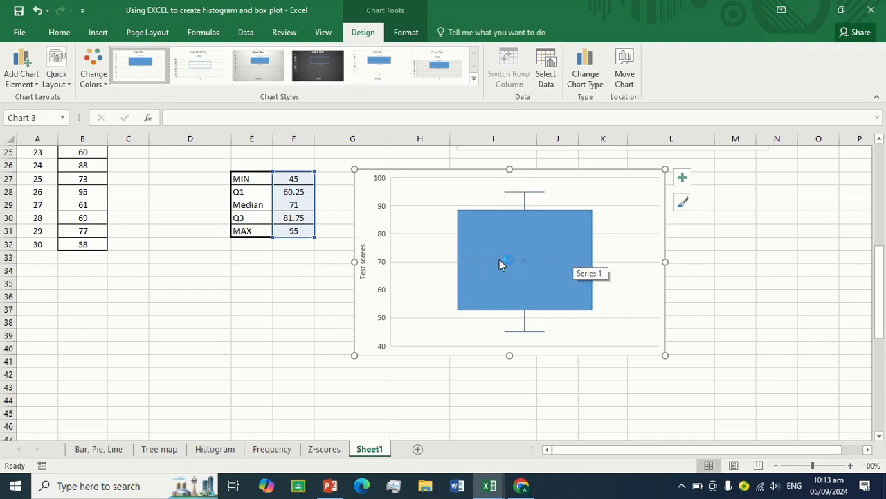
Examine the box plot's median line, box edges and upper whisker against the five-number summary.
{"action": "mouse_move", "coordinate": [559, 262]}
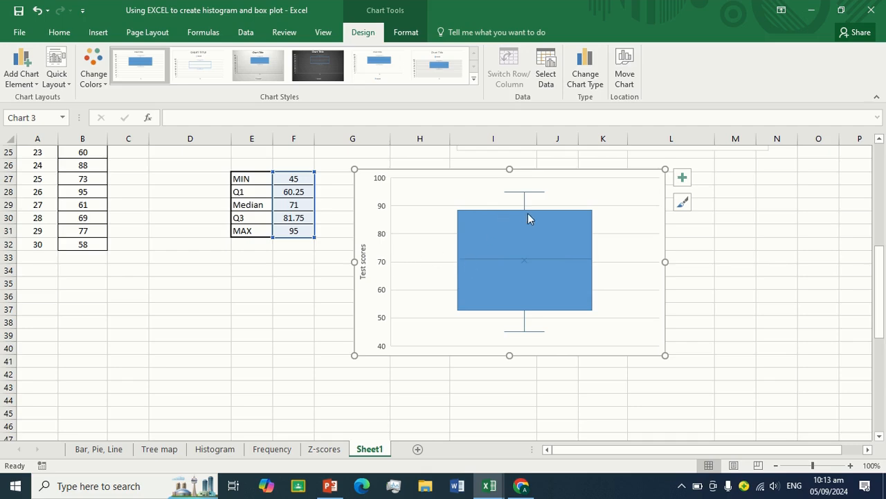
{"action": "mouse_move", "coordinate": [520, 216]}
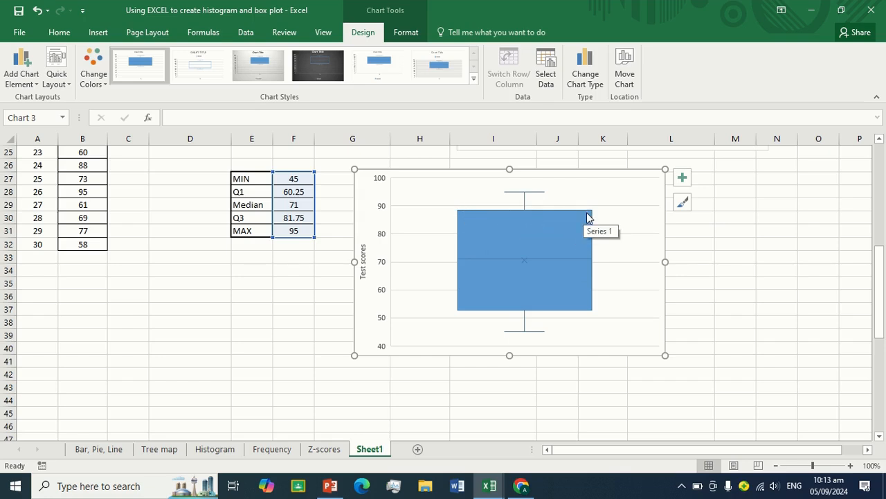
{"action": "mouse_move", "coordinate": [590, 216]}
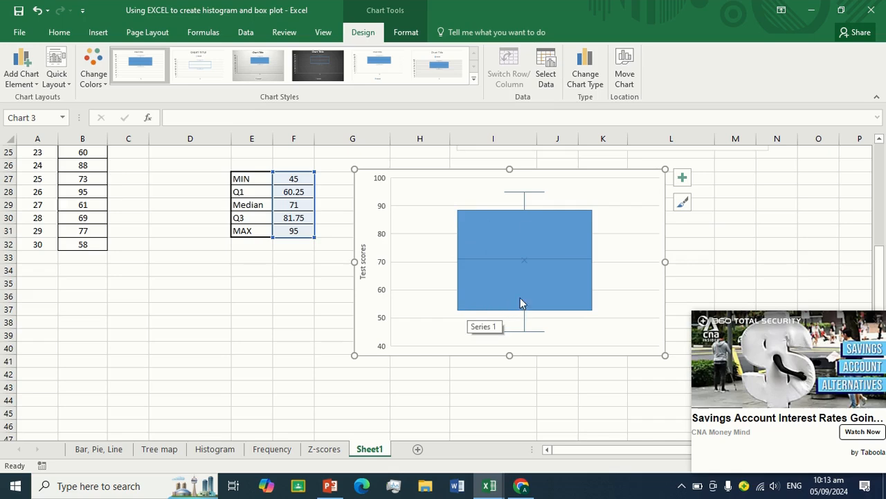
{"action": "mouse_move", "coordinate": [535, 198]}
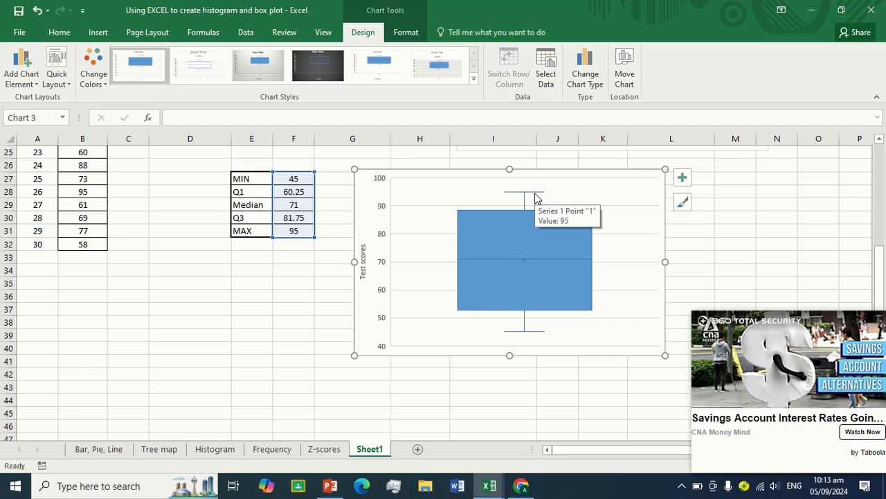
{"action": "left_click", "coordinate": [525, 191]}
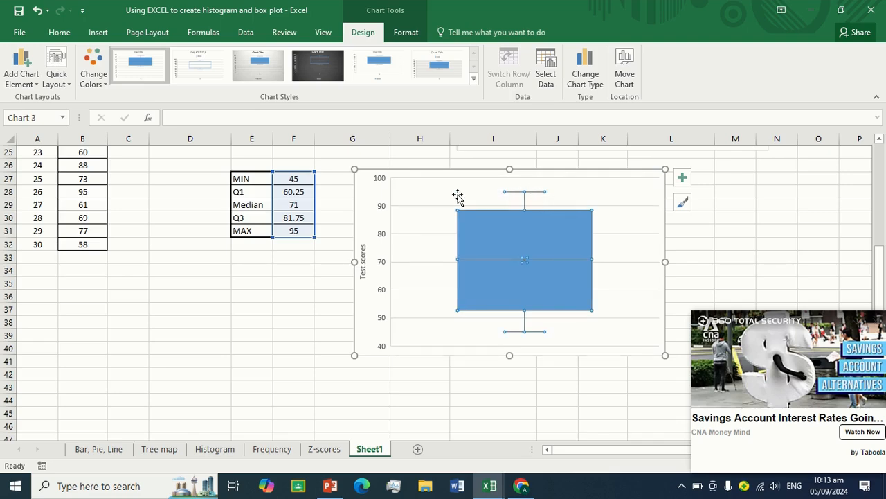
Examine the box plot's upper and lower whiskers against the maximum and minimum scores.
{"action": "left_click", "coordinate": [297, 230]}
{"action": "left_click", "coordinate": [514, 192]}
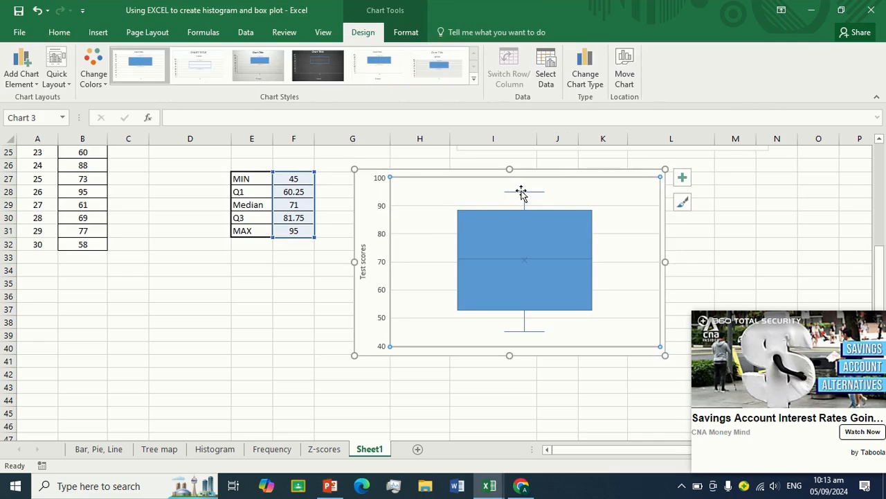
{"action": "double_click", "coordinate": [512, 192]}
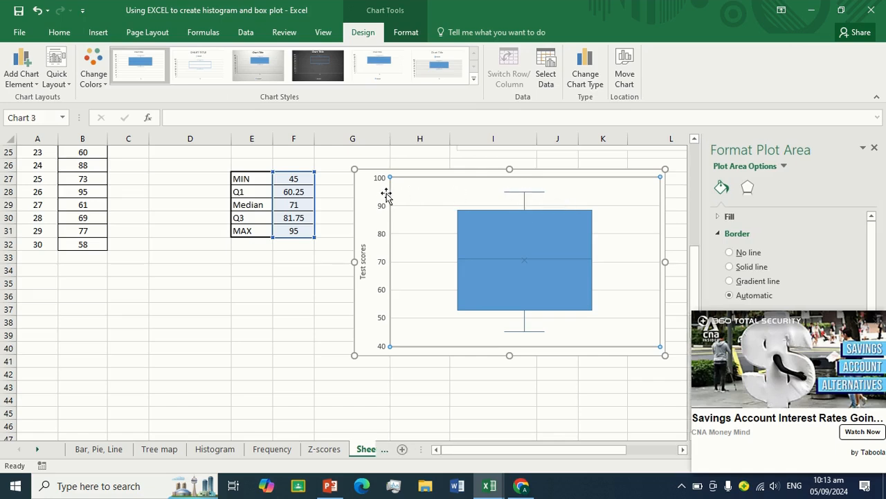
{"action": "left_click", "coordinate": [524, 337]}
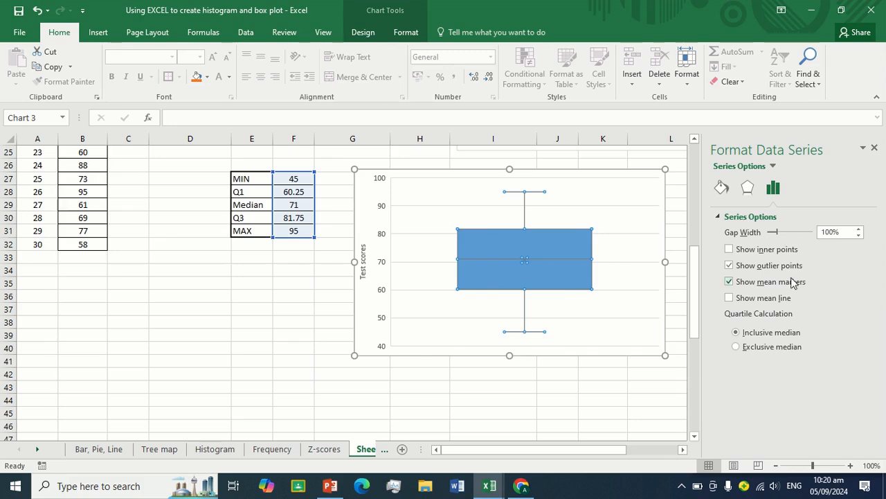
Set the box plot's quartile calculation to exclusive median and close the series formatting options.
{"action": "left_click", "coordinate": [736, 346]}
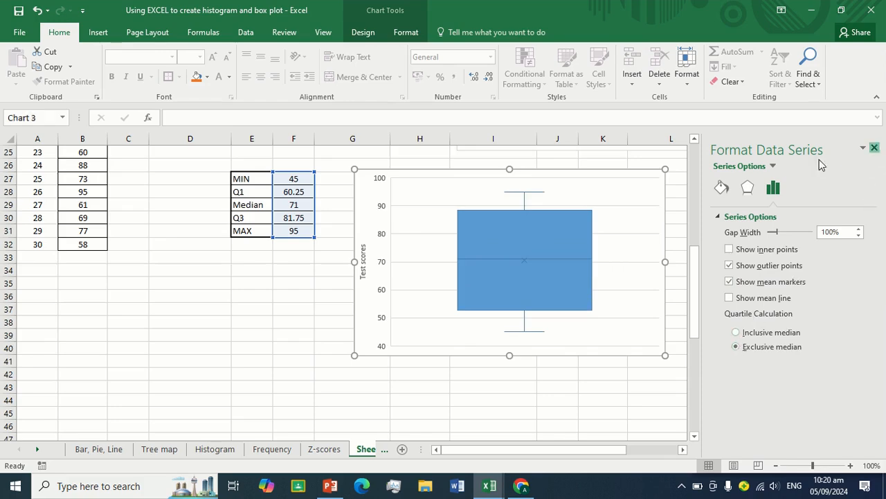
{"action": "left_click", "coordinate": [875, 147]}
{"action": "left_click", "coordinate": [741, 219]}
Set the box plot's quartile calculation to inclusive median and compare the box edges with Q1 and Q3.
{"action": "left_click", "coordinate": [531, 237]}
{"action": "right_click", "coordinate": [531, 239]}
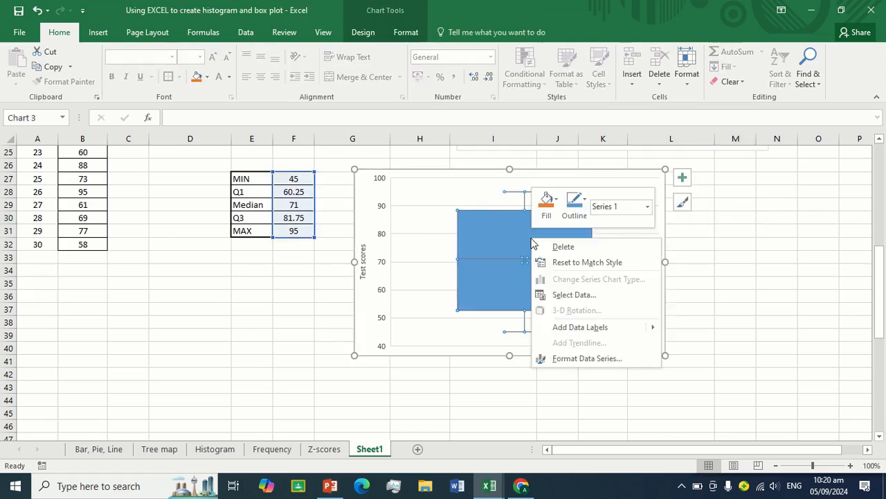
{"action": "left_click", "coordinate": [590, 358]}
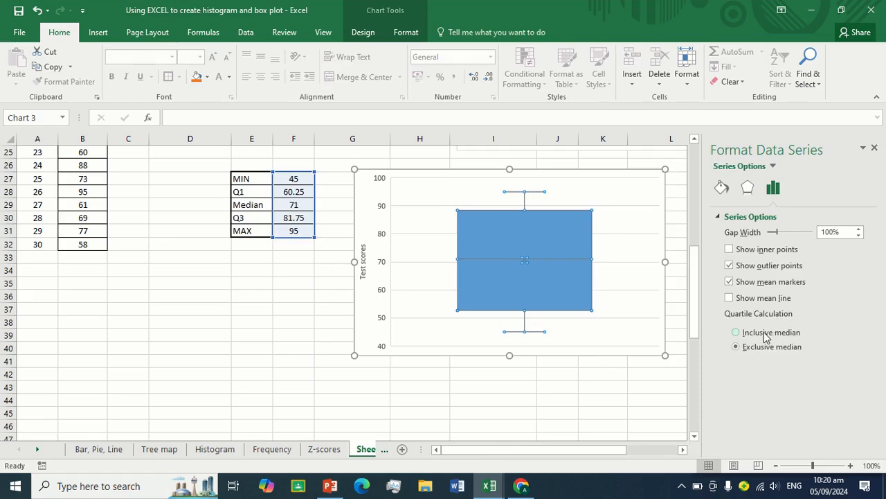
{"action": "left_click", "coordinate": [766, 337]}
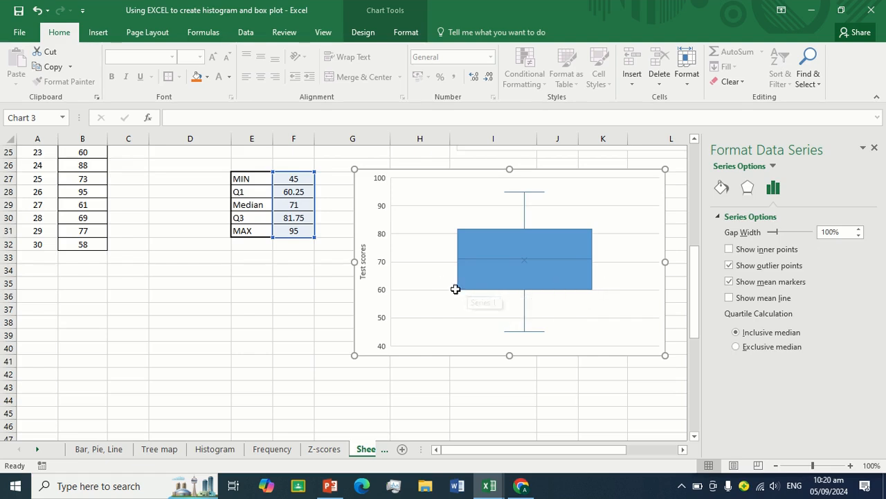
{"action": "mouse_move", "coordinate": [459, 290]}
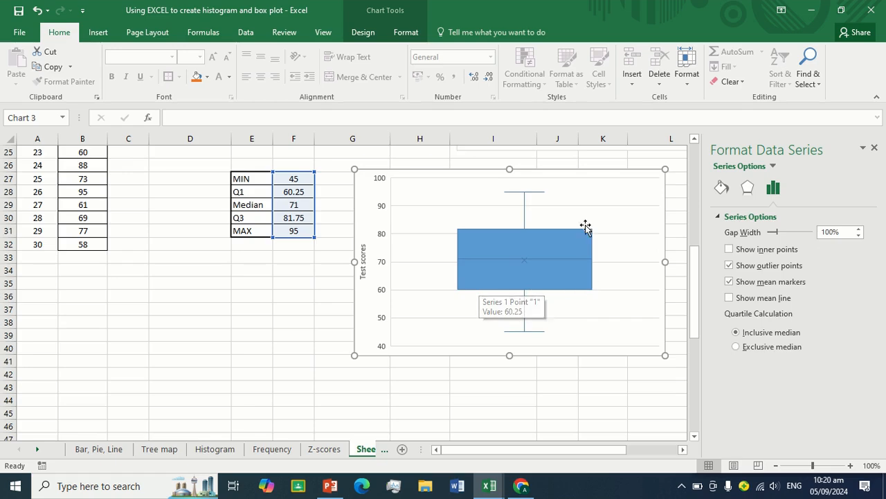
{"action": "mouse_move", "coordinate": [453, 237]}
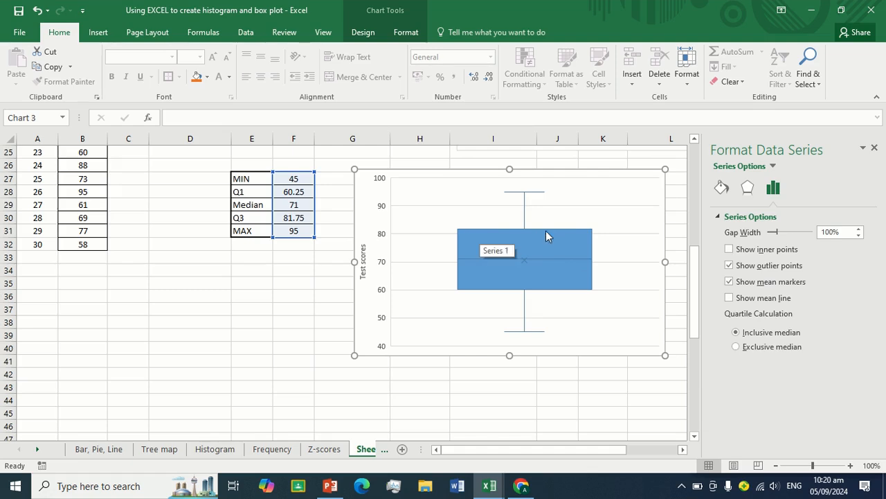
{"action": "left_click", "coordinate": [303, 219]}
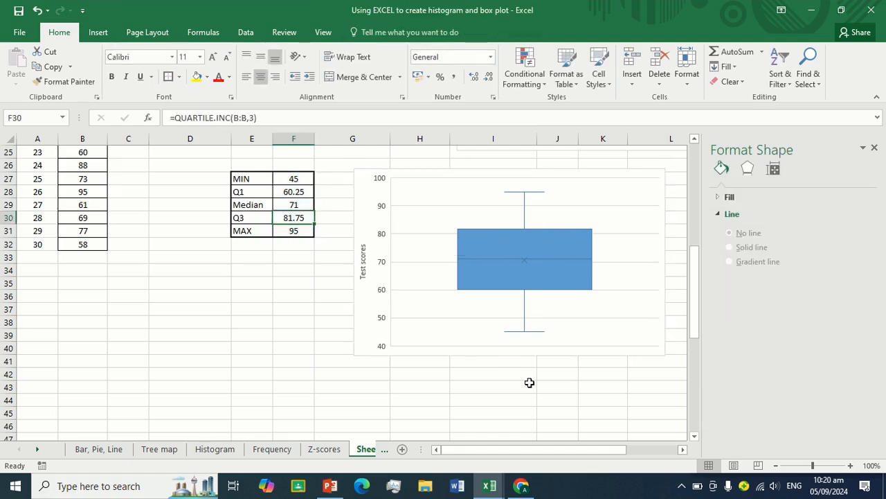
{"action": "left_click", "coordinate": [529, 382]}
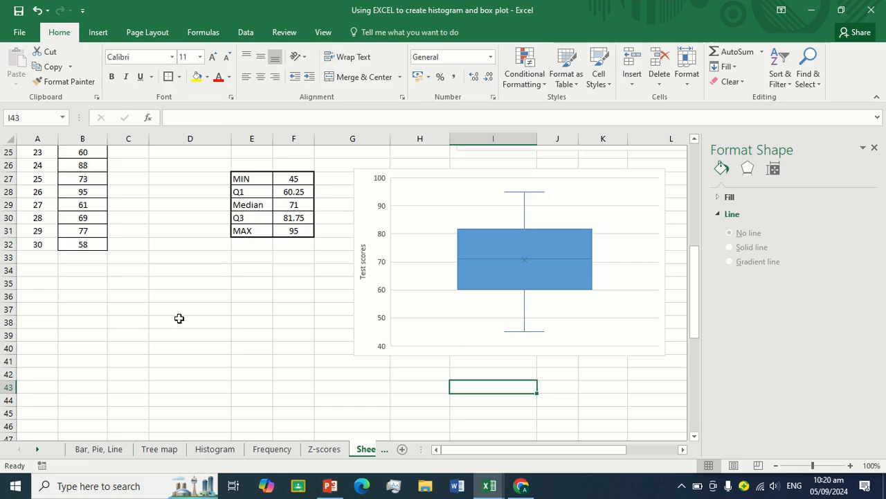
Enter the labels FIRST DECILE, SECOND DECILE and THIRD DECILE in cells E43 to E45, below the five-number summary.
{"action": "scroll", "coordinate": [181, 316], "scroll_direction": "up", "scroll_amount": 1}
{"action": "scroll", "coordinate": [181, 317], "scroll_direction": "down", "scroll_amount": 3}
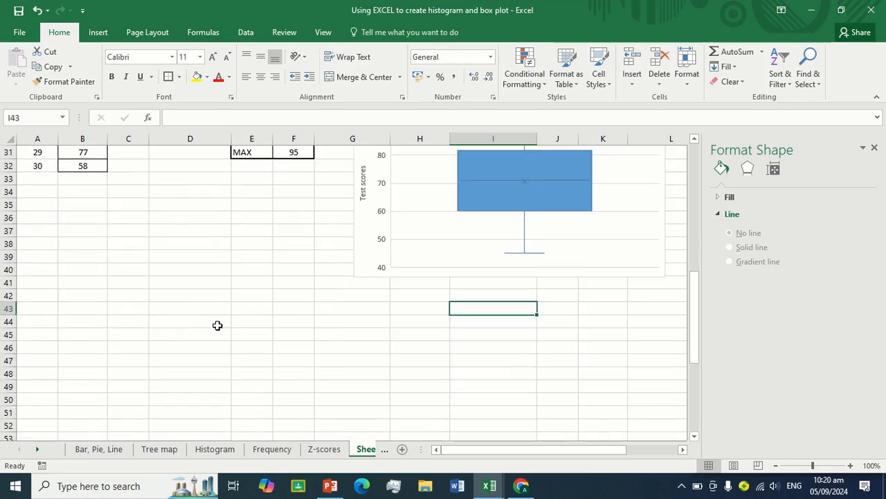
{"action": "left_click", "coordinate": [251, 307]}
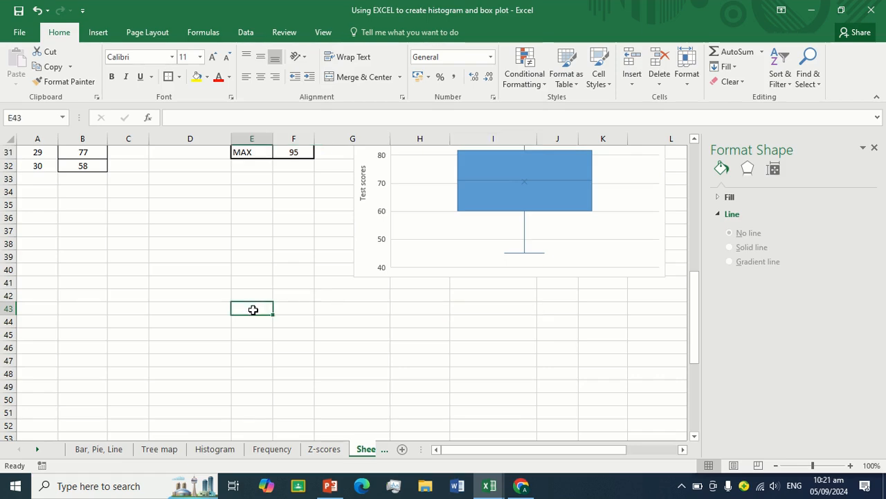
{"action": "scroll", "coordinate": [250, 309], "scroll_direction": "up", "scroll_amount": 10}
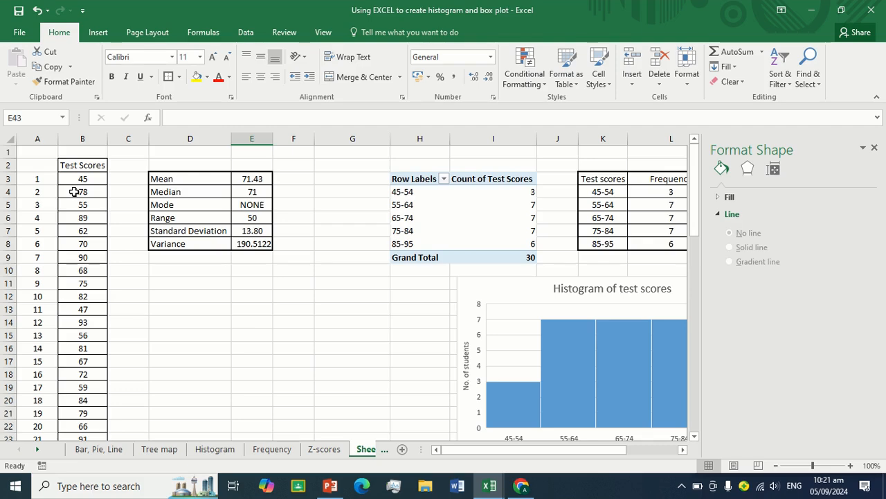
{"action": "scroll", "coordinate": [74, 192], "scroll_direction": "down", "scroll_amount": 6}
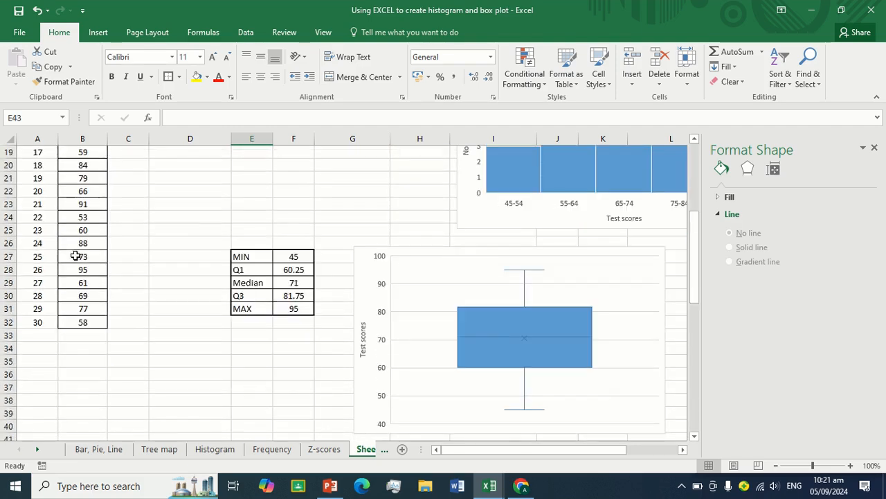
{"action": "scroll", "coordinate": [78, 268], "scroll_direction": "up", "scroll_amount": 6}
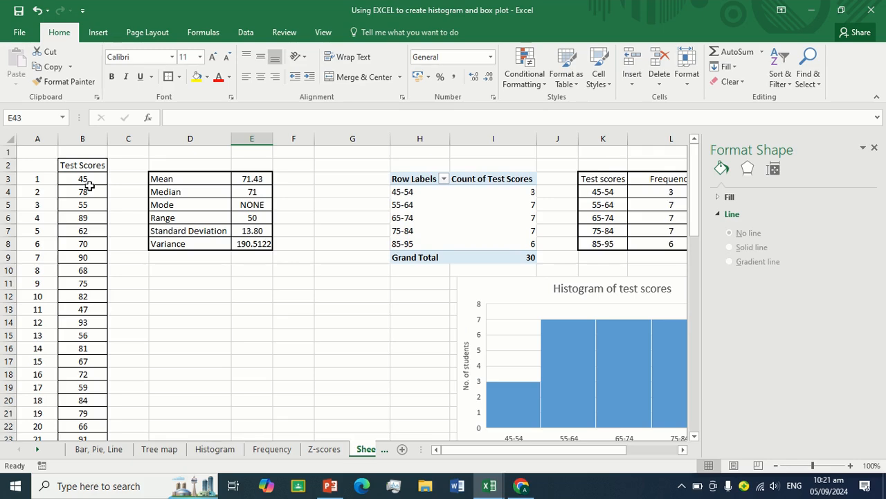
{"action": "scroll", "coordinate": [145, 239], "scroll_direction": "down", "scroll_amount": 10}
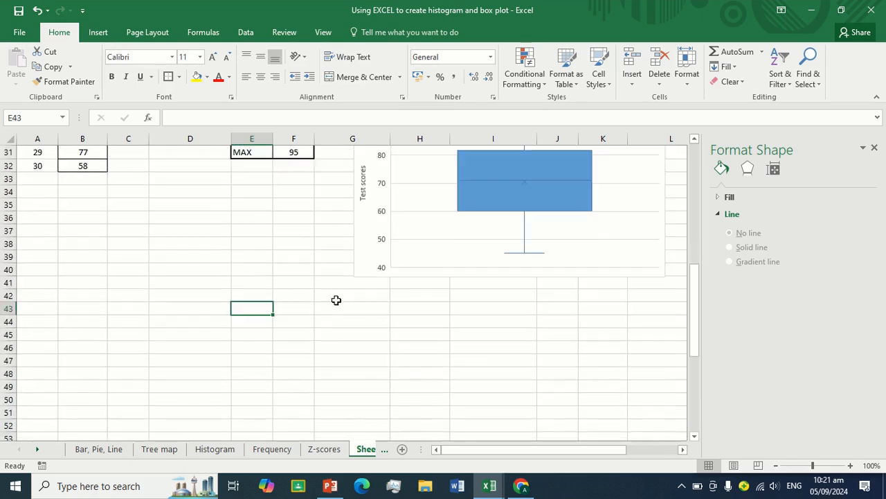
{"action": "type", "text": "FIRS"}
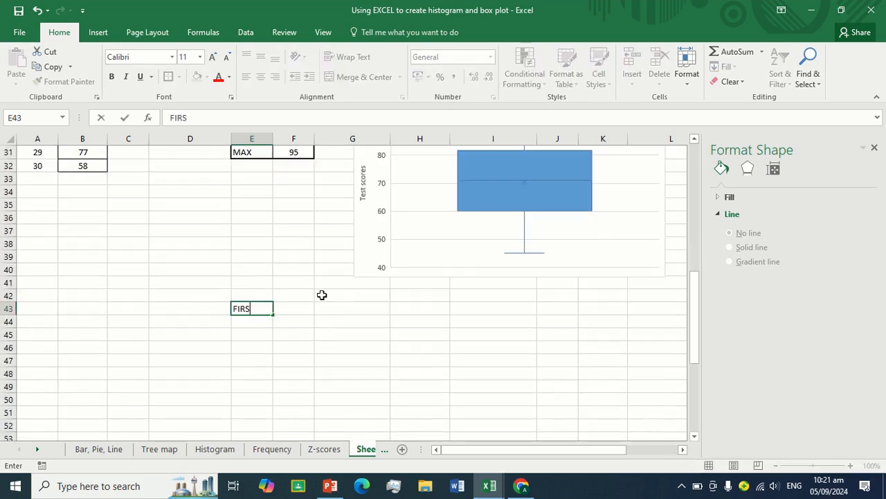
{"action": "type", "text": "T DECILE"}
{"action": "key", "text": "Return"}
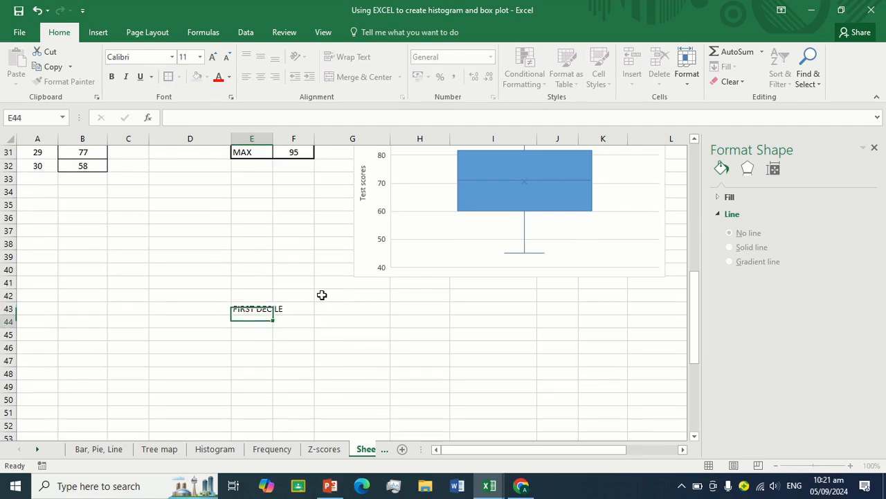
{"action": "type", "text": "SECOND DECILE"}
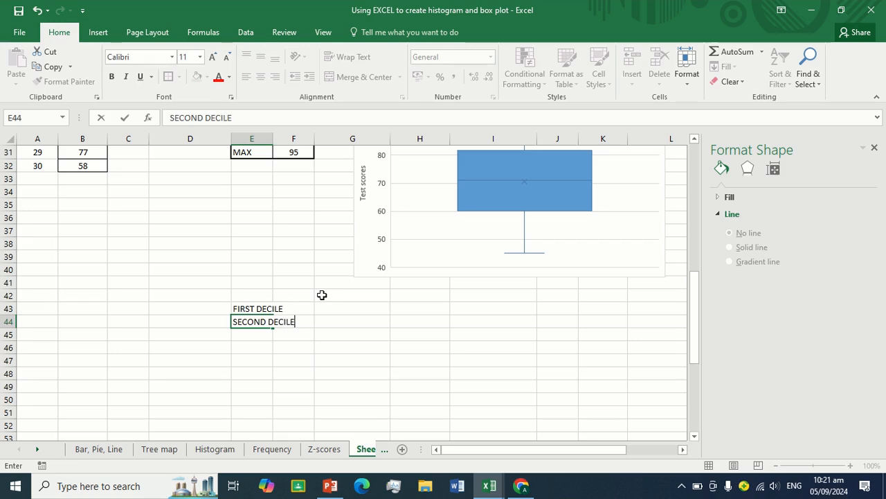
{"action": "key", "text": "Return"}
{"action": "type", "text": "THIRD "}
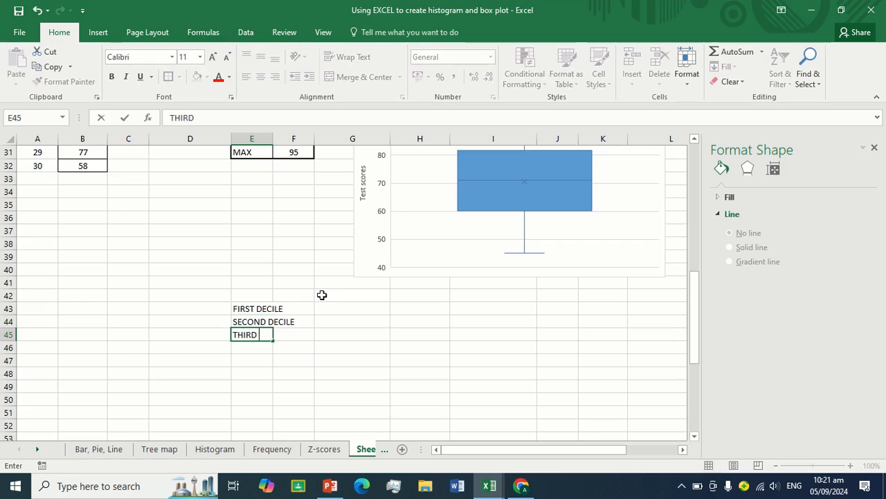
{"action": "type", "text": "DECILE"}
{"action": "key", "text": "Return"}
Add the labels FOURTH DECILE, FIFTH DECILE and SIXTH DECILE in cells E46 to E48.
{"action": "type", "text": "FOR"}
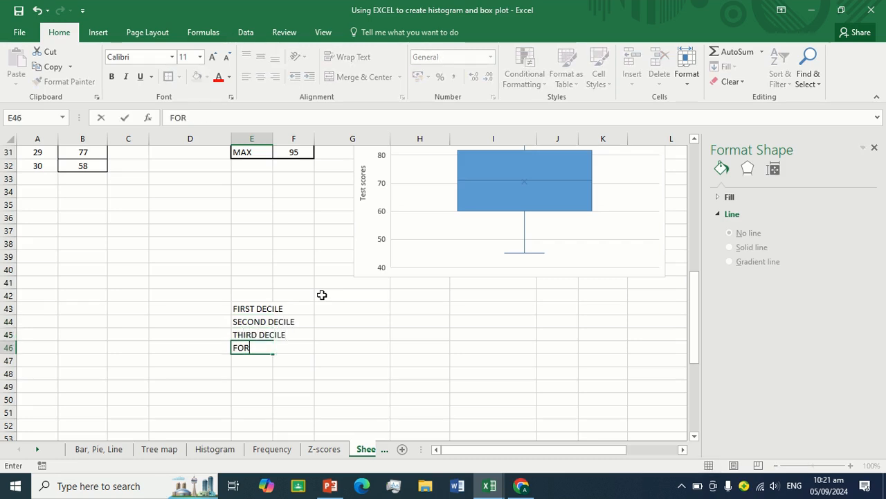
{"action": "type", "text": "URTH DECILE"}
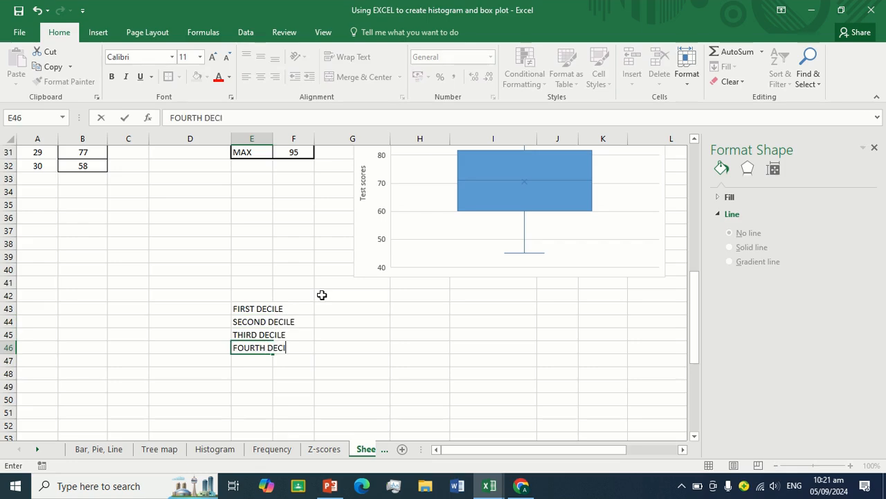
{"action": "key", "text": "Return"}
{"action": "type", "text": "FIFTH D"}
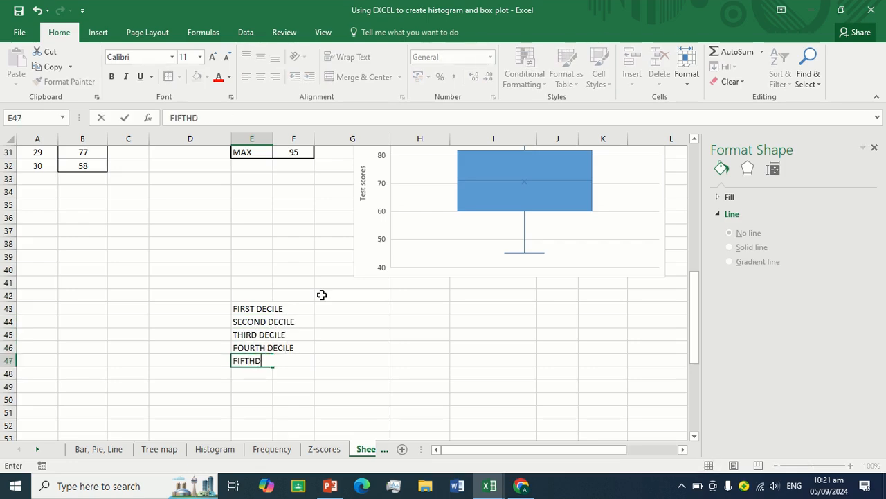
{"action": "key", "text": "BackSpace"}
{"action": "type", "text": "DECILE"}
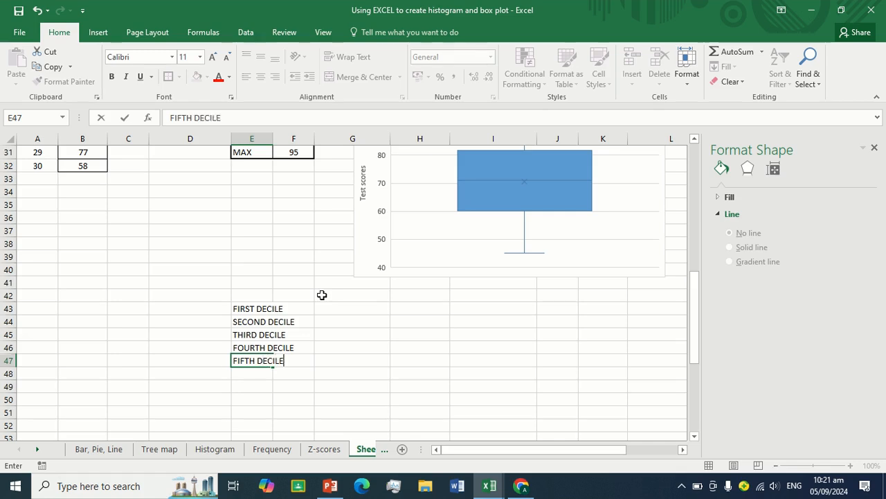
{"action": "key", "text": "Return"}
{"action": "type", "text": "SIXTH"}
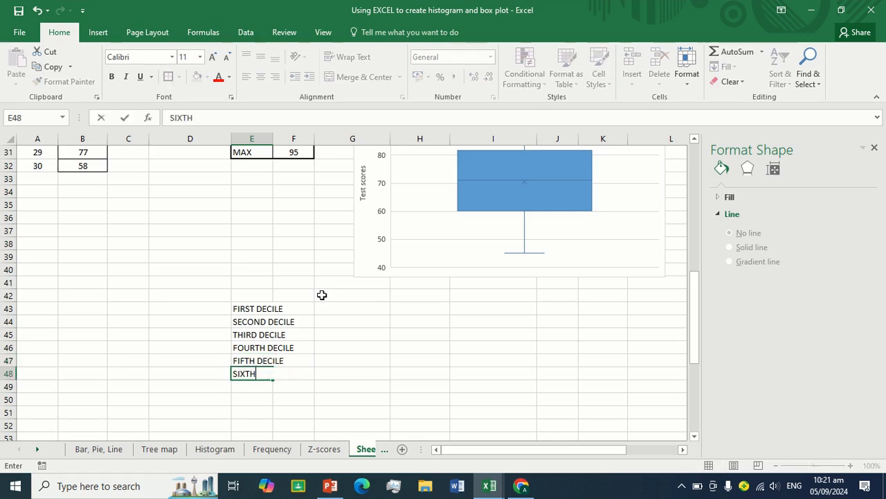
{"action": "type", "text": " DECILE"}
{"action": "key", "text": "Return"}
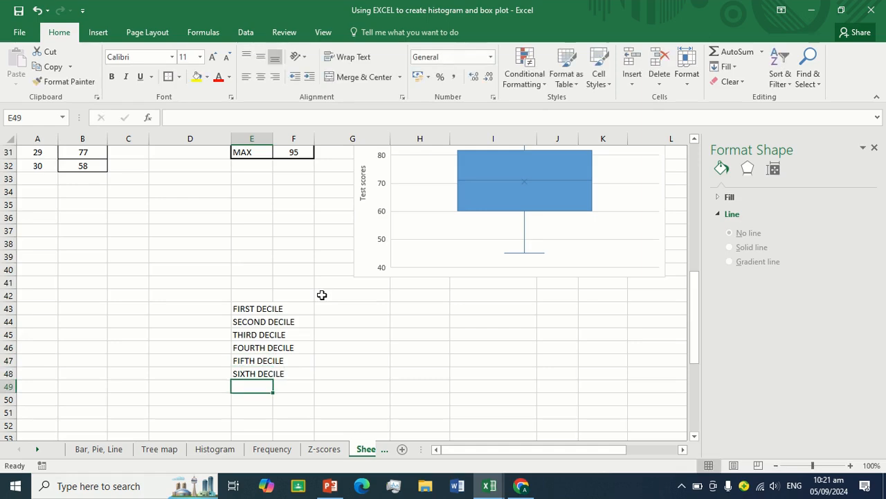
Add the labels SEVENTH DECILE, EIGHT DECILE, NINTH DECILE and TENTH DECILE in cells E49 to E52.
{"action": "type", "text": "SEVENTH DE"}
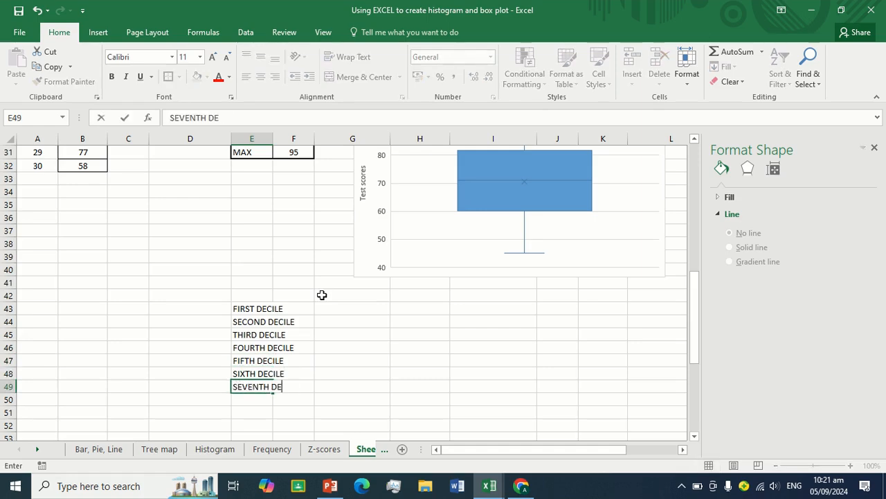
{"action": "type", "text": "CILE"}
{"action": "key", "text": "Return"}
{"action": "type", "text": "EIGH"}
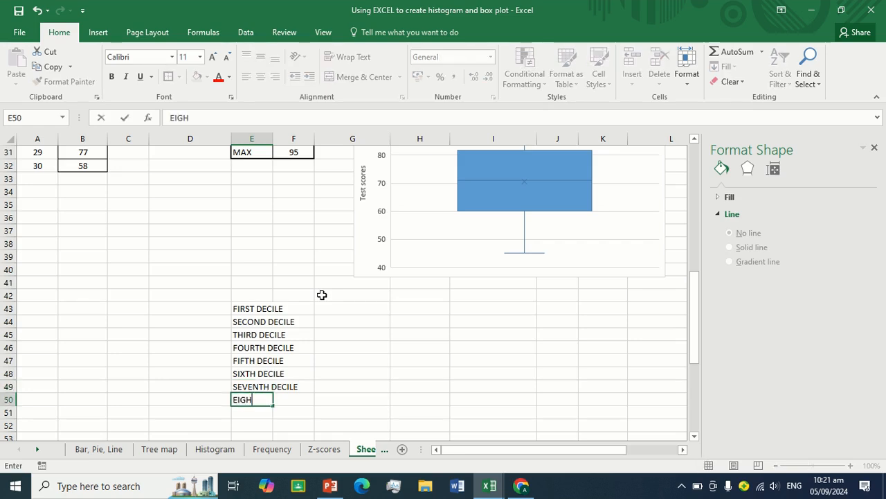
{"action": "type", "text": "T DECILE"}
{"action": "key", "text": "Return"}
{"action": "type", "text": "NIN"}
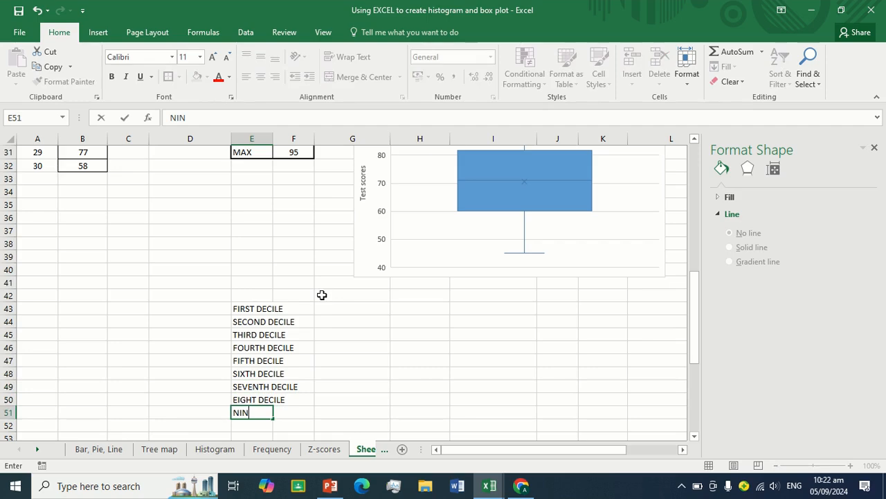
{"action": "type", "text": "TH DECILE"}
{"action": "key", "text": "Return"}
{"action": "type", "text": "TENTH "}
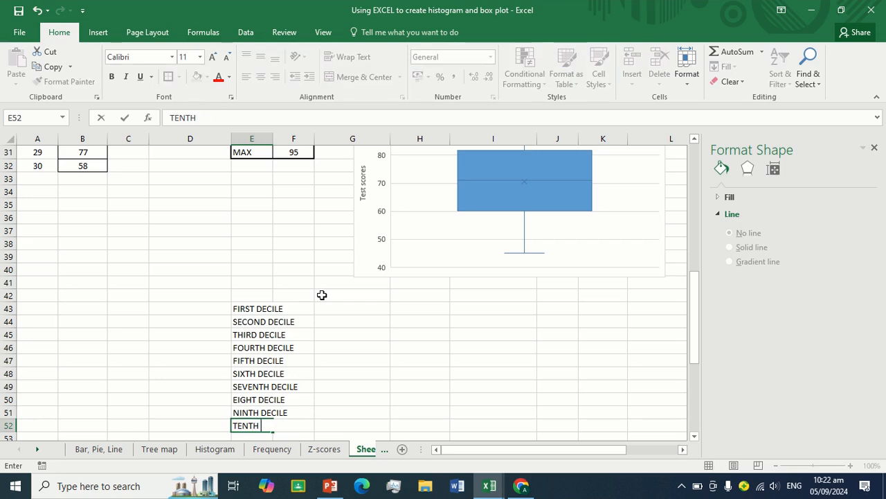
{"action": "type", "text": "DECILE"}
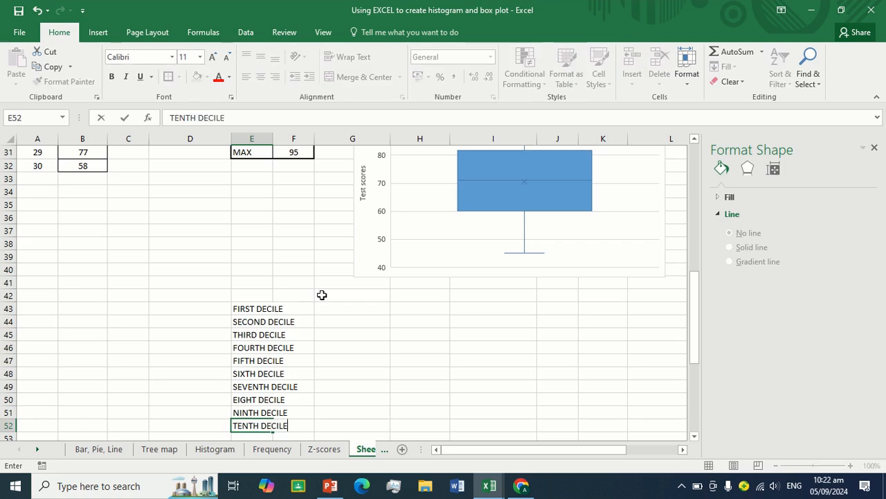
Change the label in E50 to EIGTH DECILE and widen column E to fit the decile labels.
{"action": "left_click", "coordinate": [255, 401]}
{"action": "left_click", "coordinate": [194, 118]}
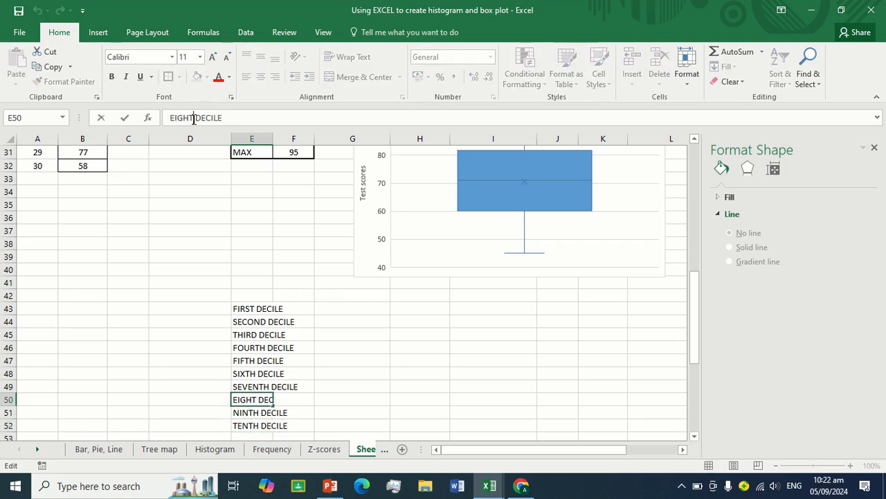
{"action": "key", "text": "BackSpace"}
{"action": "key", "text": "BackSpace"}
{"action": "type", "text": "TH"}
{"action": "key", "text": "Return"}
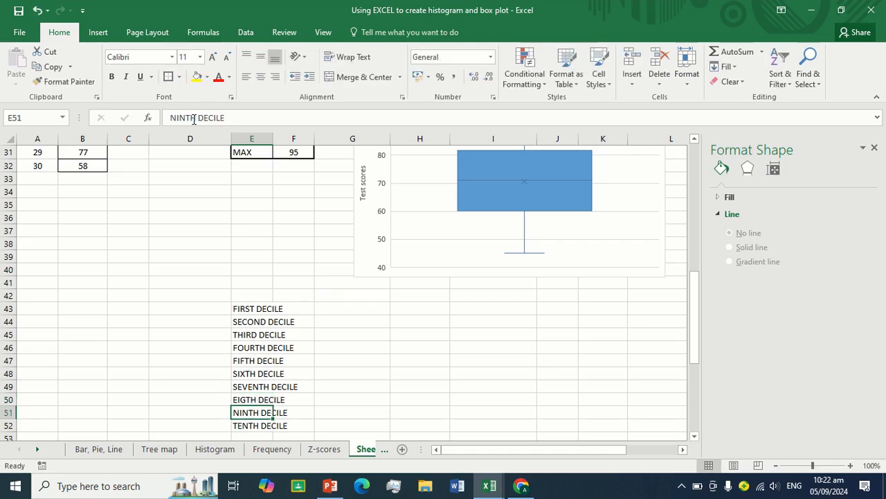
{"action": "left_click_drag", "start_coordinate": [273, 134], "coordinate": [302, 133]}
{"action": "left_click", "coordinate": [324, 308]}
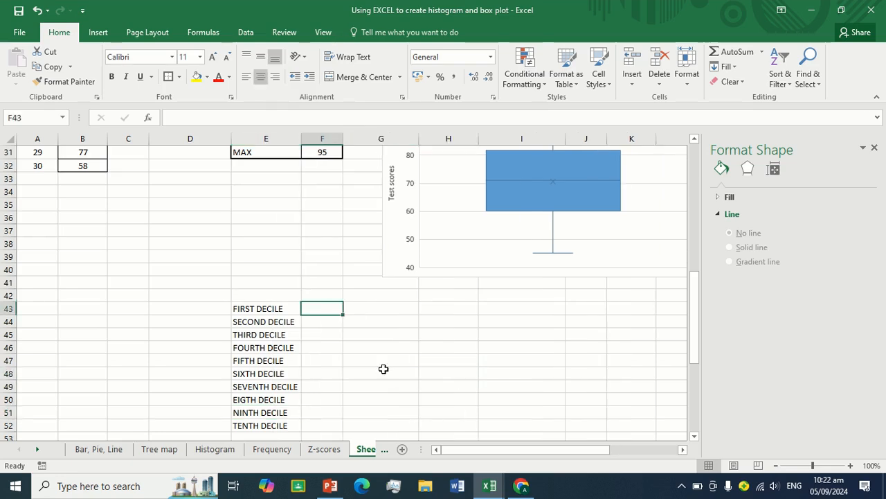
Calculate the first decile in F43 with the formula =PERCENTILE.INC(B:B,0.1).
{"action": "type", "text": "="}
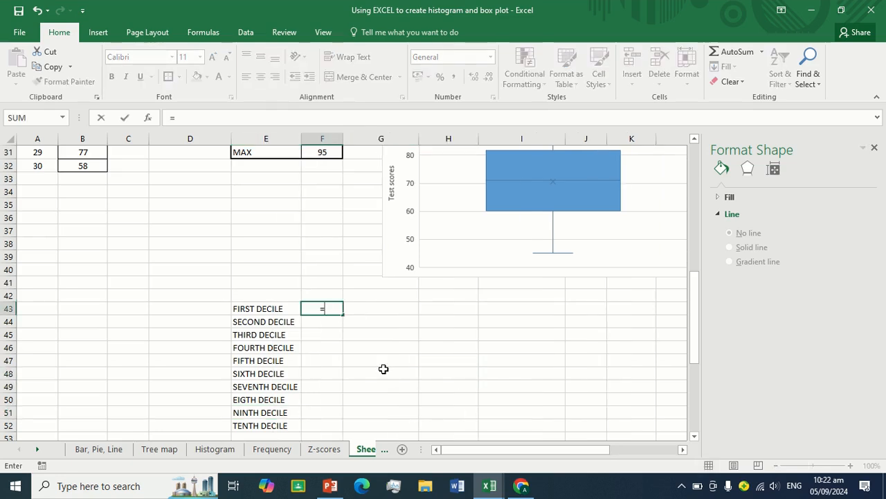
{"action": "type", "text": "DE"}
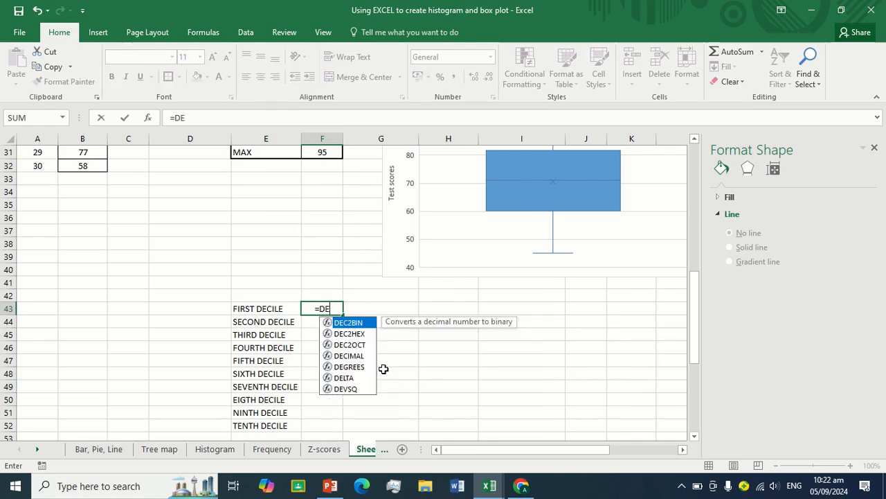
{"action": "key", "text": "BackSpace"}
{"action": "key", "text": "BackSpace"}
{"action": "type", "text": "PER"}
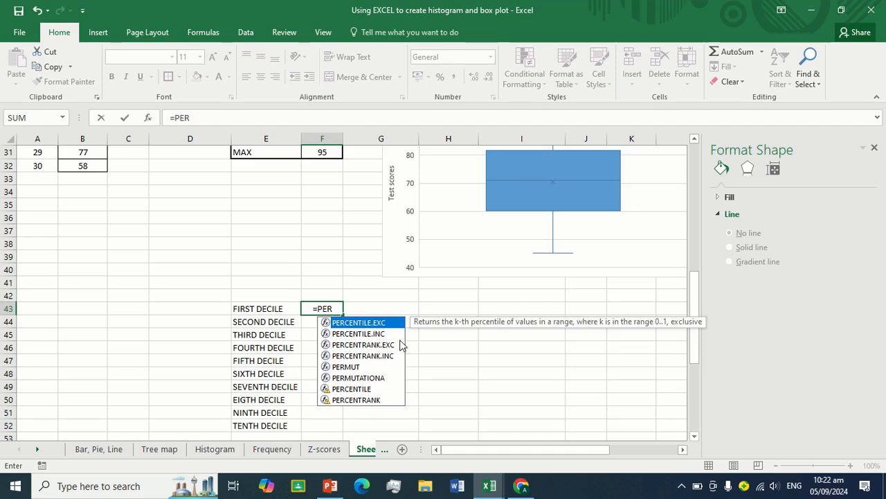
{"action": "left_click", "coordinate": [384, 334]}
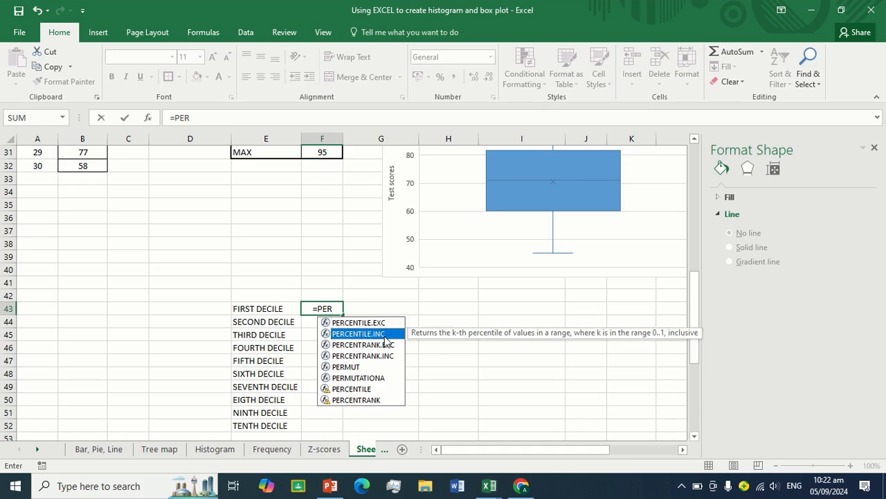
{"action": "double_click", "coordinate": [384, 335]}
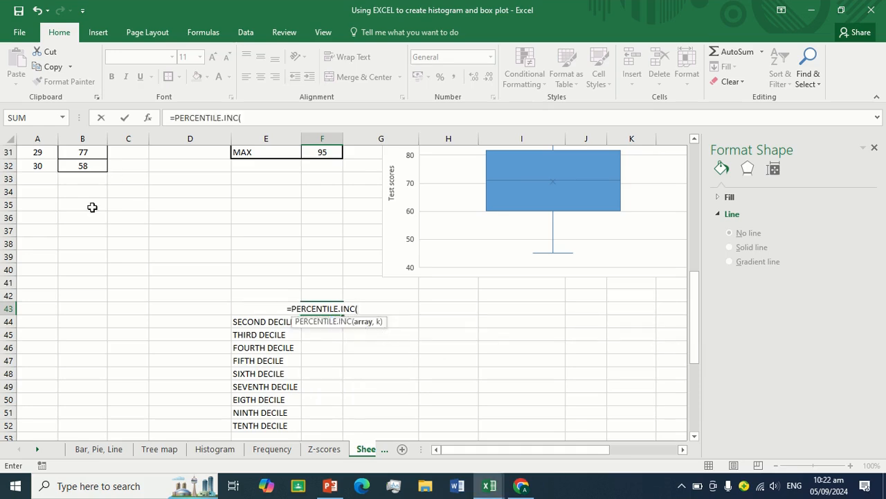
{"action": "scroll", "coordinate": [92, 207], "scroll_direction": "up", "scroll_amount": 4}
{"action": "scroll", "coordinate": [92, 208], "scroll_direction": "up", "scroll_amount": 4}
{"action": "left_click", "coordinate": [82, 139]}
{"action": "scroll", "coordinate": [188, 259], "scroll_direction": "down", "scroll_amount": 7}
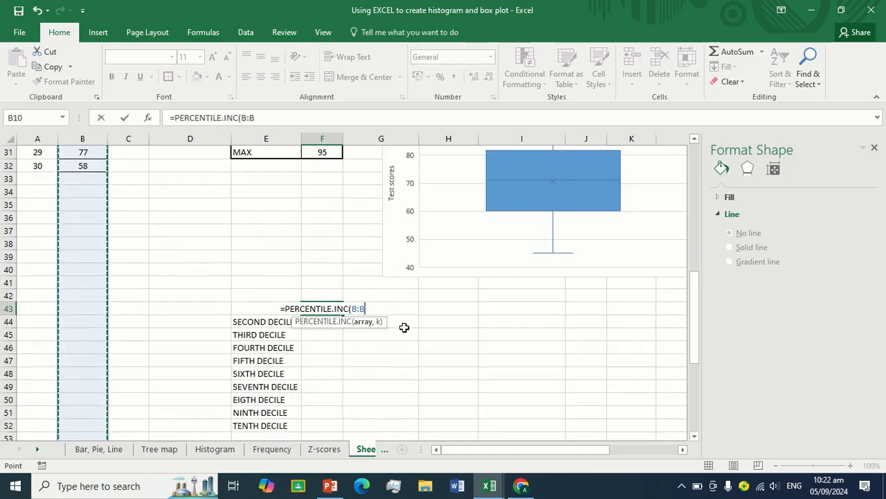
{"action": "type", "text": ","}
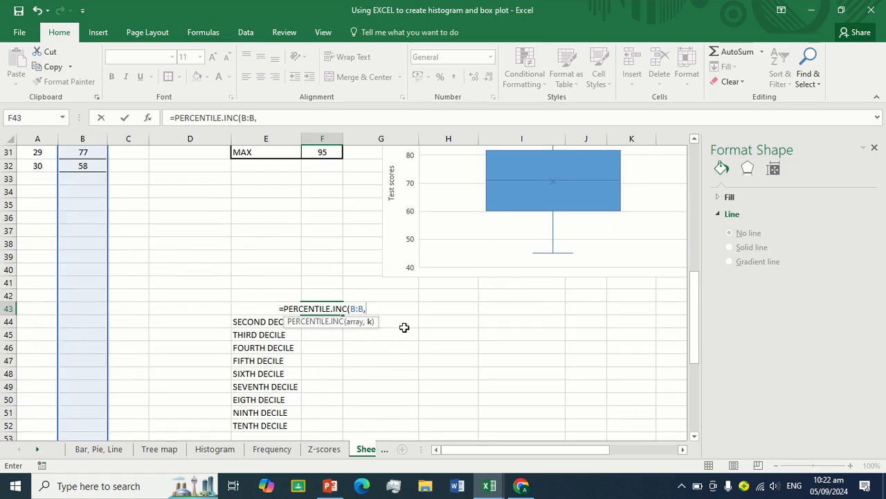
{"action": "type", "text": "0"}
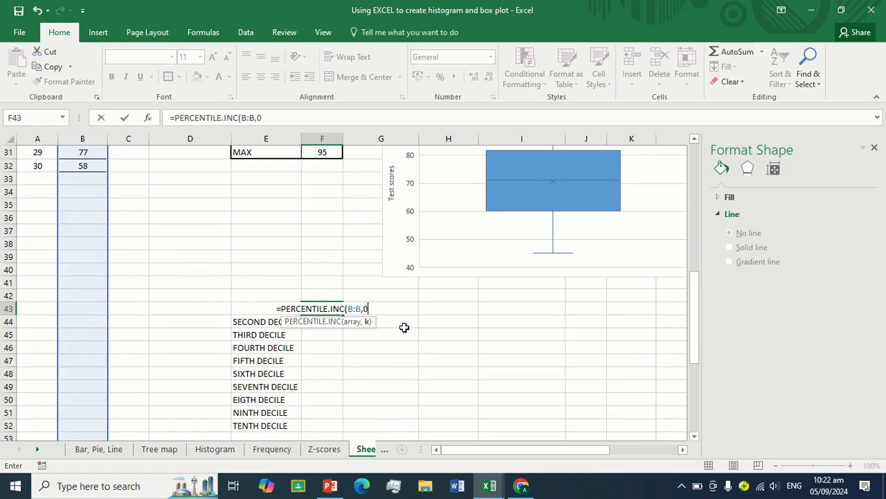
{"action": "type", "text": ".1)"}
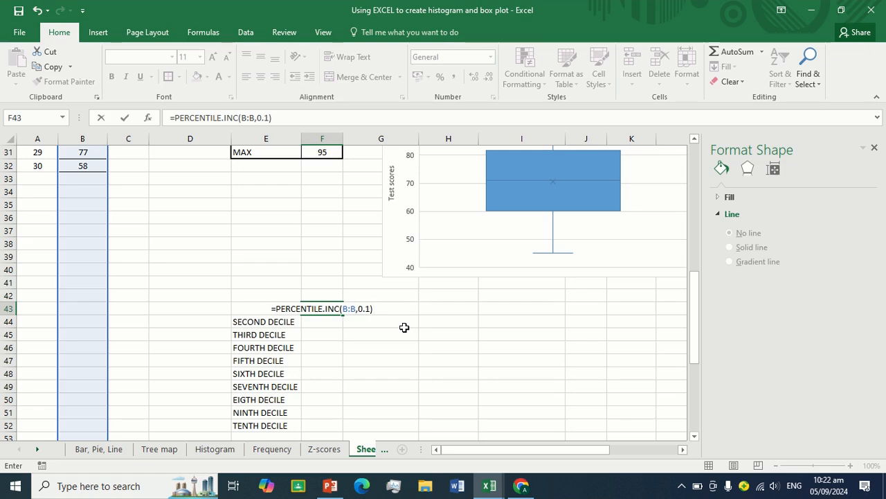
{"action": "key", "text": "Return"}
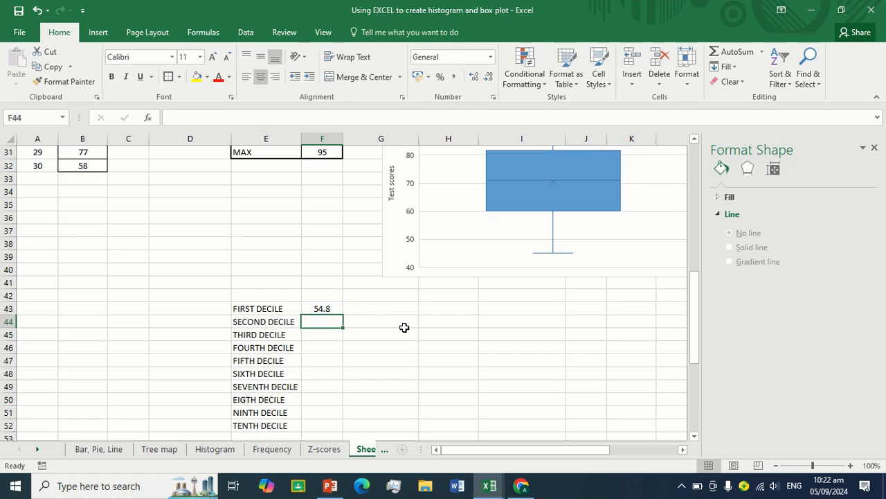
Fill the first decile formula from F43 down through F52, beside the tenth decile label.
{"action": "left_click", "coordinate": [327, 309]}
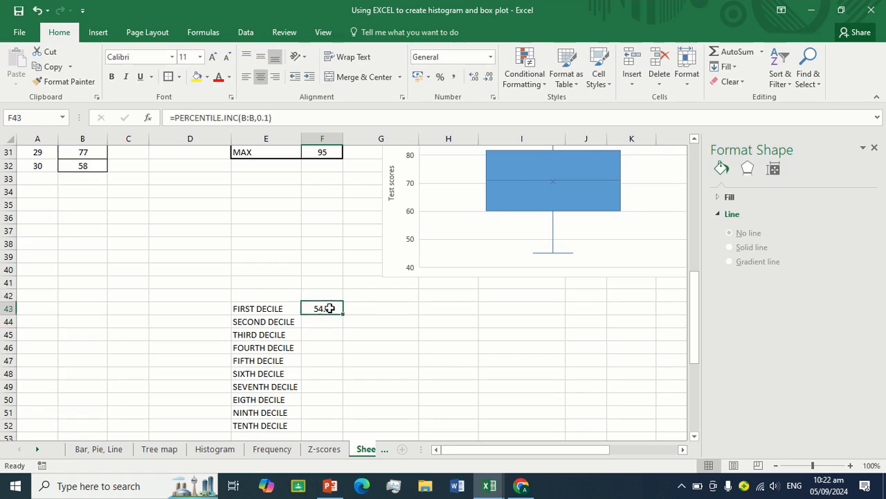
{"action": "key", "text": "ctrl+c"}
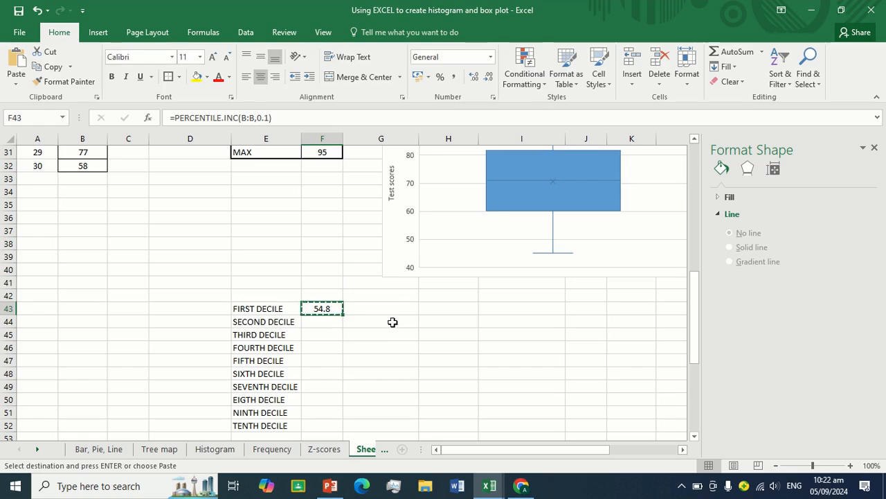
{"action": "key", "text": "Escape"}
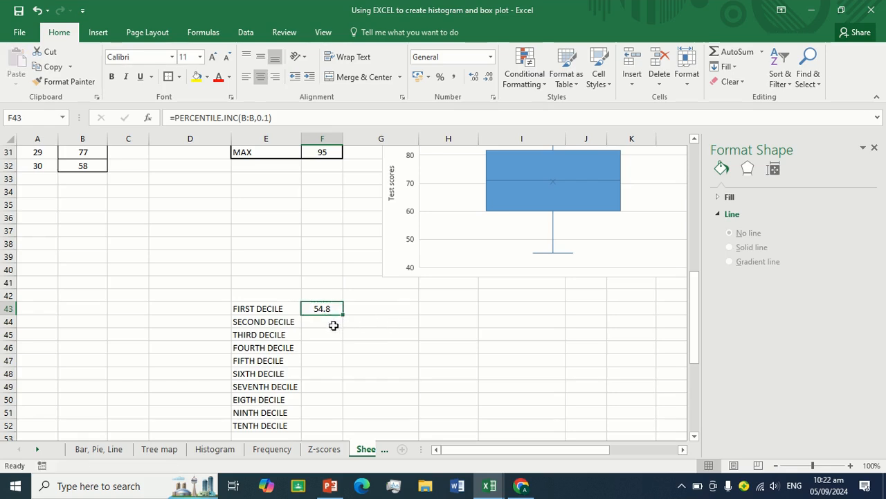
{"action": "left_click_drag", "start_coordinate": [345, 313], "coordinate": [343, 400]}
{"action": "left_click", "coordinate": [340, 399]}
{"action": "left_click", "coordinate": [340, 332]}
Change the k argument of the percentile formulas to 0.2 in F44 and 0.3 in F45.
{"action": "left_click", "coordinate": [327, 293]}
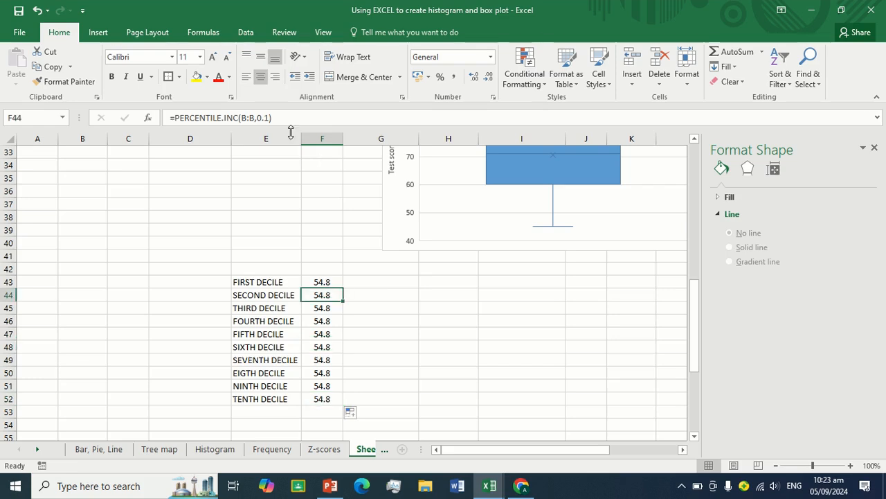
{"action": "left_click", "coordinate": [268, 119]}
{"action": "key", "text": "BackSpace"}
{"action": "type", "text": "2"}
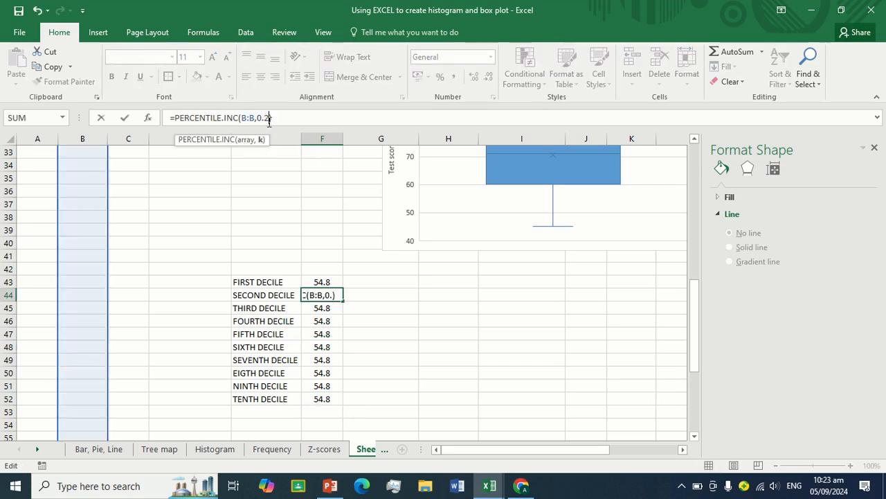
{"action": "key", "text": "Return"}
{"action": "left_click", "coordinate": [269, 119]}
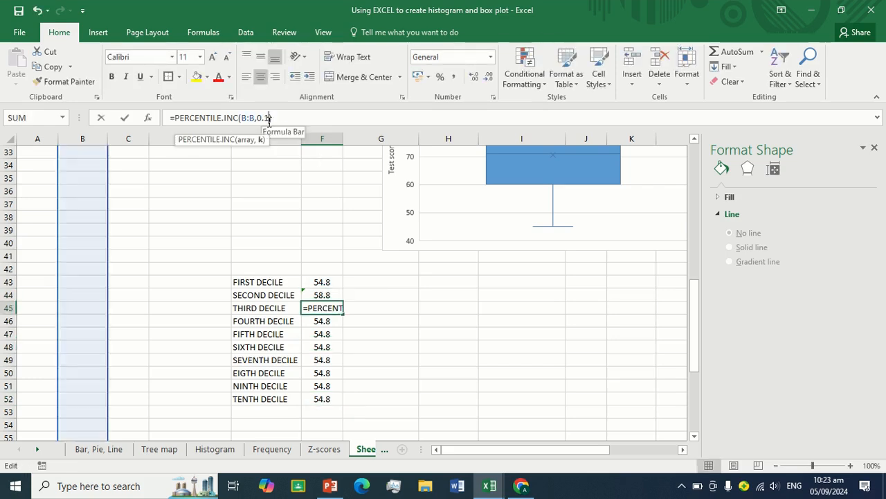
{"action": "key", "text": "BackSpace"}
{"action": "type", "text": "3"}
{"action": "key", "text": "Return"}
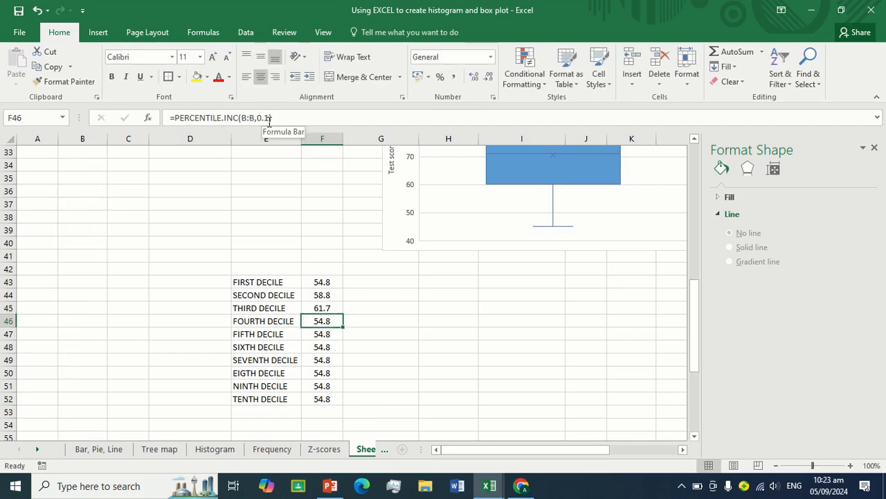
Set k to 0.4 in the fourth decile formula and 0.5 in the fifth decile formula, cells F46 and F47.
{"action": "left_click", "coordinate": [269, 118]}
{"action": "key", "text": "BackSpace"}
{"action": "type", "text": "4"}
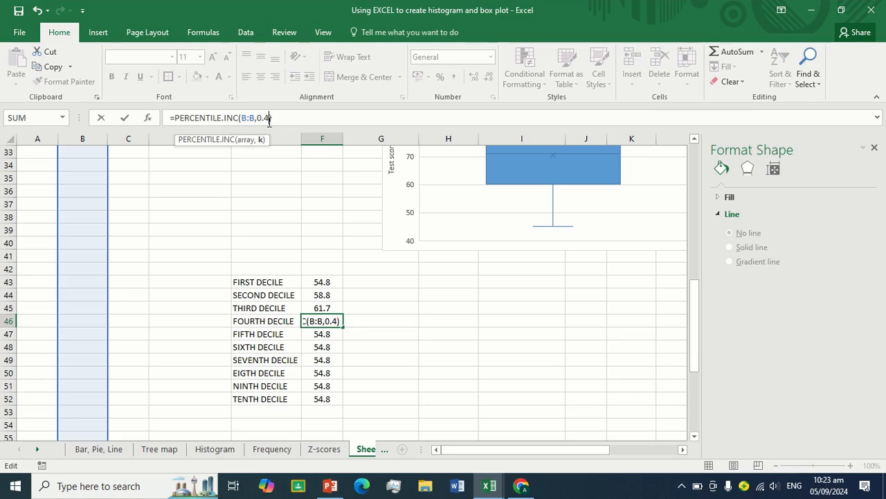
{"action": "key", "text": "Return"}
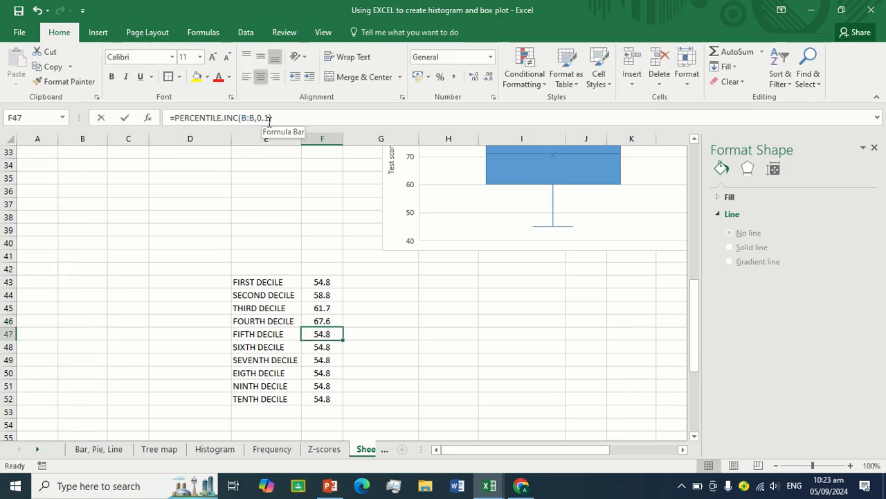
{"action": "left_click", "coordinate": [270, 118]}
{"action": "key", "text": "BackSpace"}
{"action": "type", "text": "5"}
{"action": "key", "text": "Return"}
Set k to 0.6 in the sixth decile formula and 0.7 in the seventh, cells F48 and F49.
{"action": "left_click", "coordinate": [269, 118]}
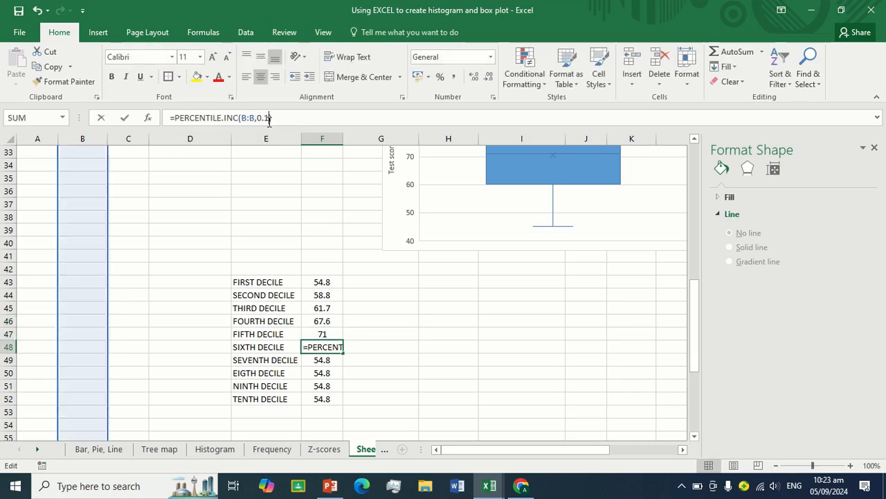
{"action": "key", "text": "BackSpace"}
{"action": "type", "text": "6"}
{"action": "key", "text": "Return"}
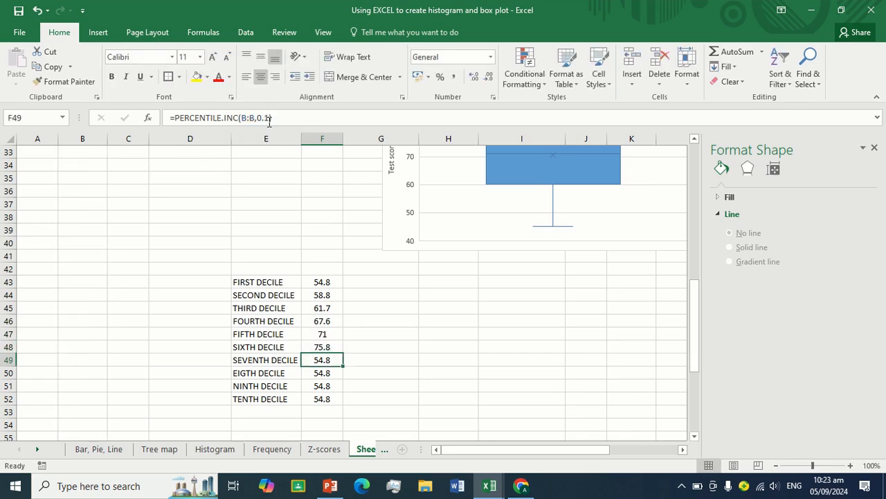
{"action": "left_click", "coordinate": [270, 119]}
{"action": "key", "text": "BackSpace"}
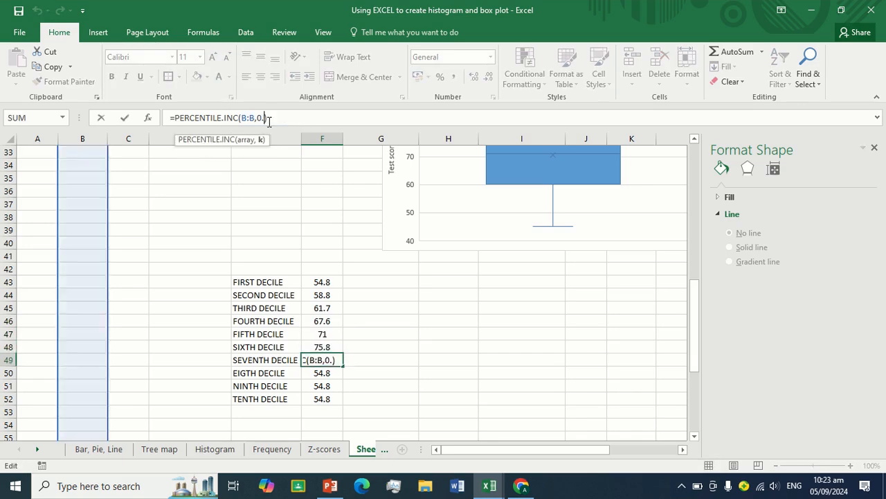
{"action": "type", "text": "7"}
{"action": "key", "text": "Return"}
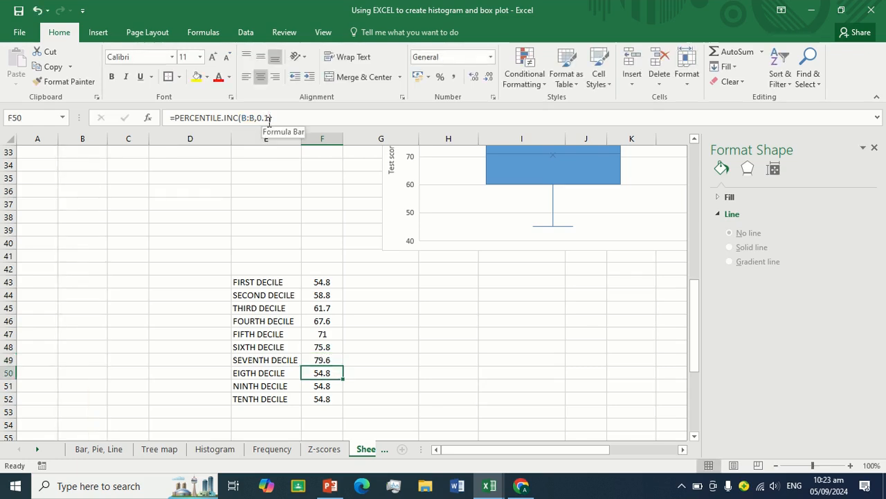
Change k to 0.8 in the F50 percentile formula and to 0.9 in F51.
{"action": "left_click", "coordinate": [269, 118]}
{"action": "key", "text": "BackSpace"}
{"action": "type", "text": "8"}
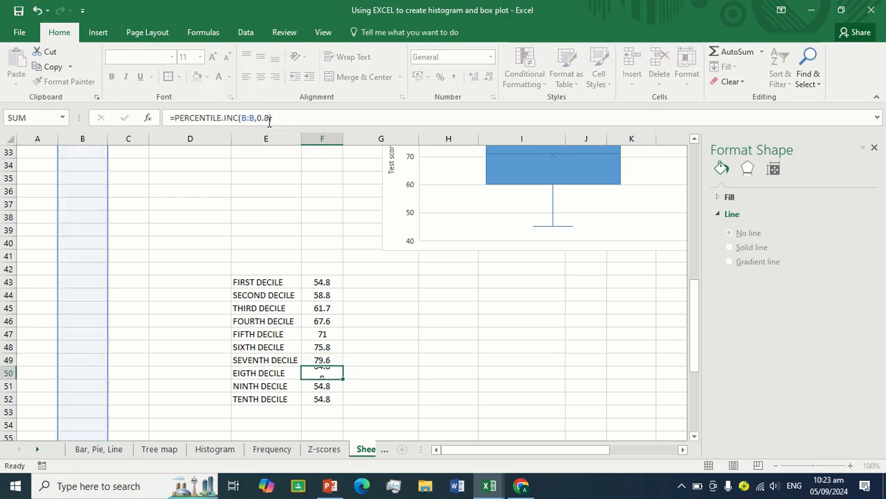
{"action": "key", "text": "Return"}
{"action": "left_click", "coordinate": [269, 118]}
{"action": "key", "text": "BackSpace"}
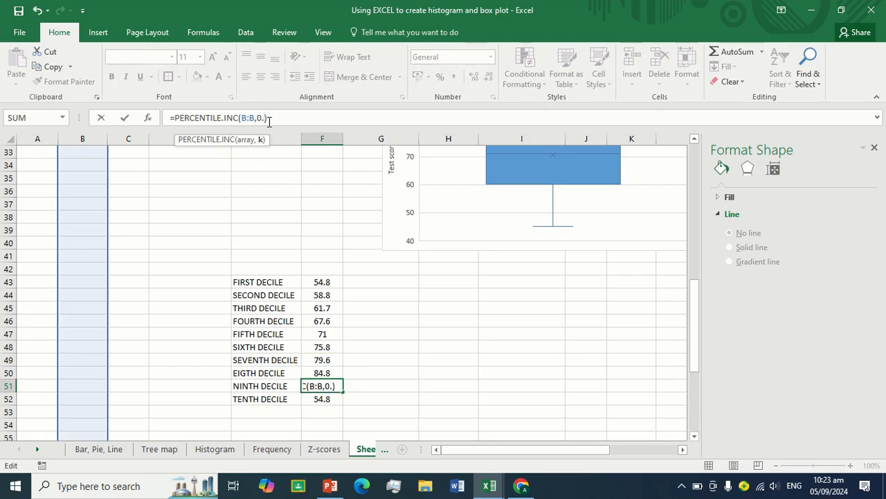
{"action": "type", "text": "9"}
{"action": "key", "text": "Return"}
Change the tenth decile formula in F52 to =PERCENTILE.INC(B:B,1).
{"action": "left_click", "coordinate": [269, 119]}
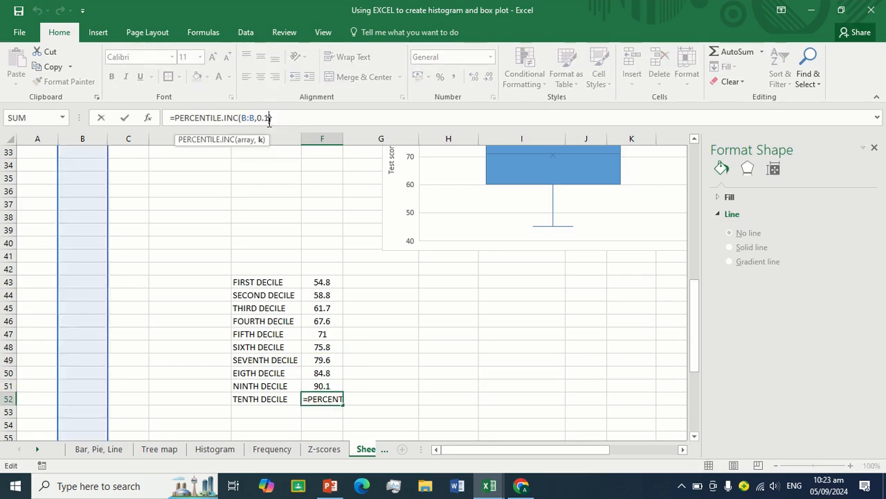
{"action": "key", "text": "BackSpace"}
{"action": "key", "text": "BackSpace"}
{"action": "key", "text": "BackSpace"}
{"action": "type", "text": "1)"}
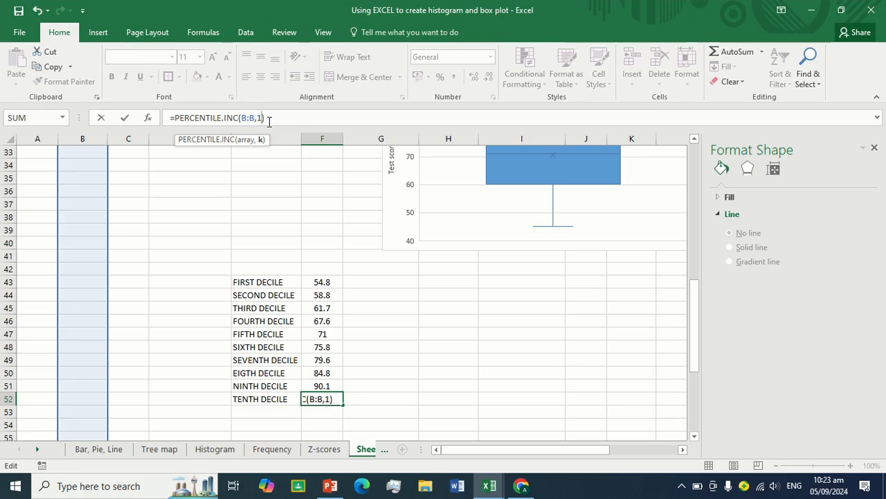
{"action": "key", "text": "Return"}
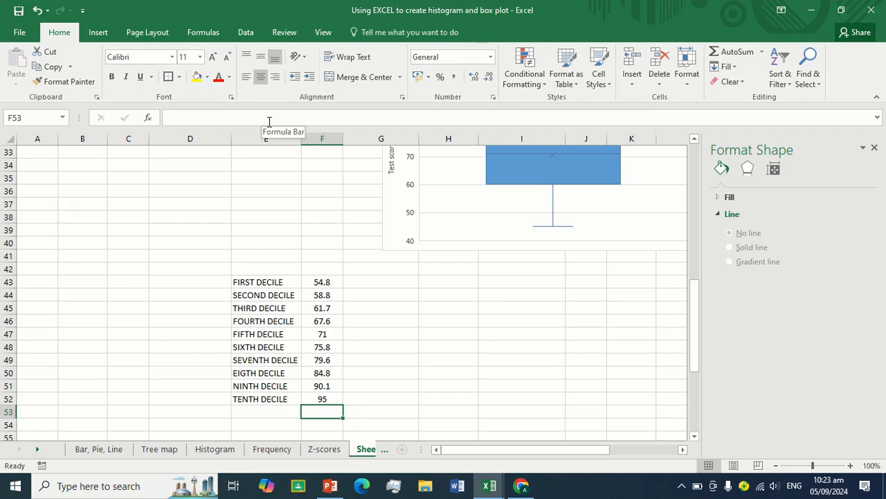
{"action": "left_click", "coordinate": [324, 399]}
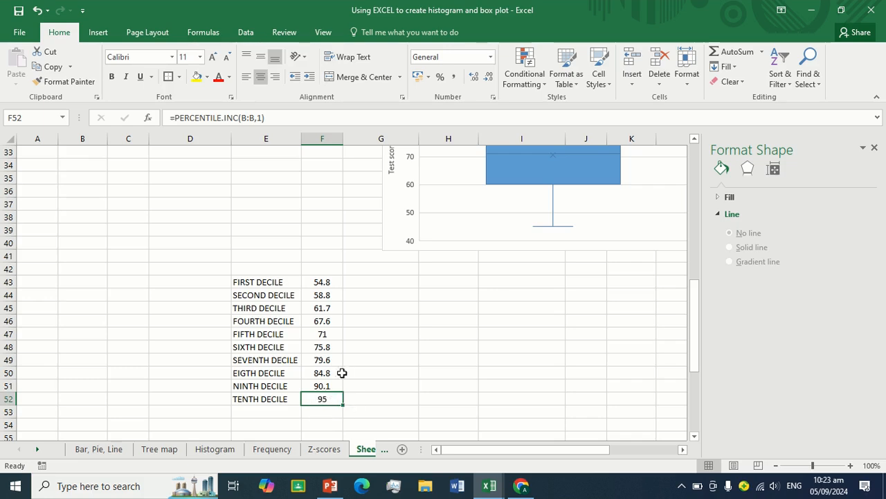
{"action": "left_click", "coordinate": [322, 307]}
{"action": "left_click", "coordinate": [324, 282]}
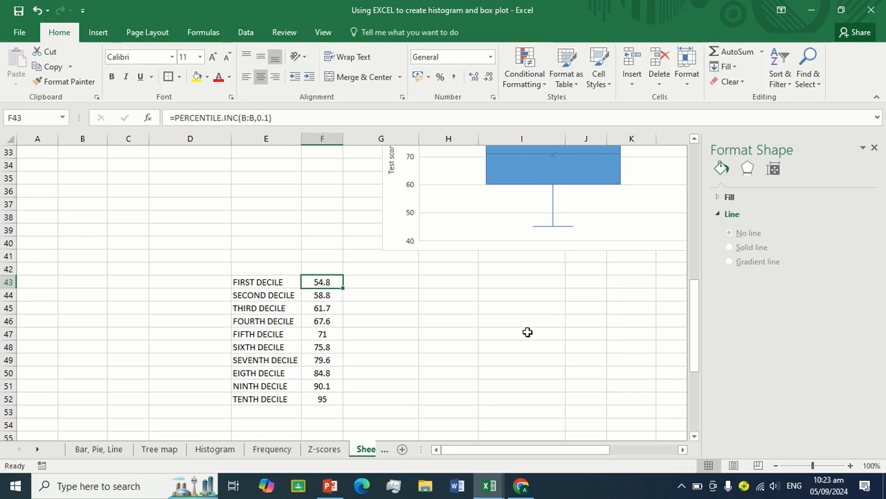
Try to count the scores in column B that meet >=54.8 in cell G43 using =COUNTIF(B:B,>=54.8).
{"action": "left_click", "coordinate": [374, 284]}
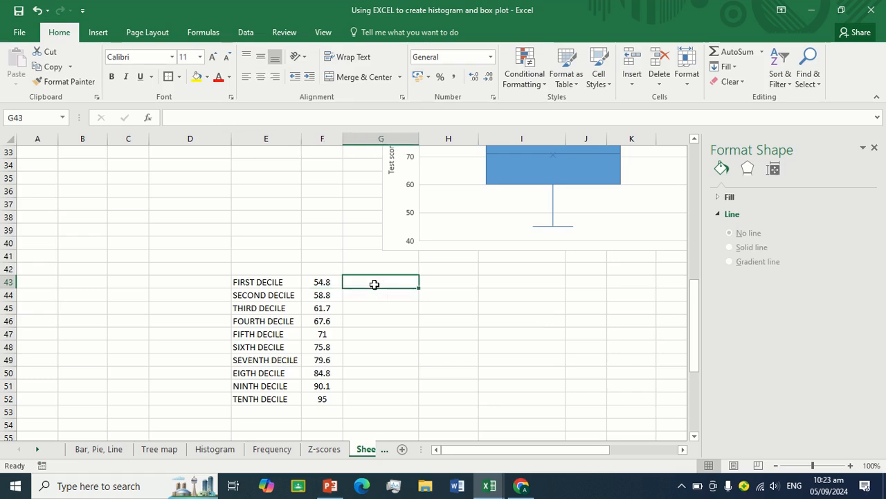
{"action": "scroll", "coordinate": [170, 274], "scroll_direction": "up", "scroll_amount": 3}
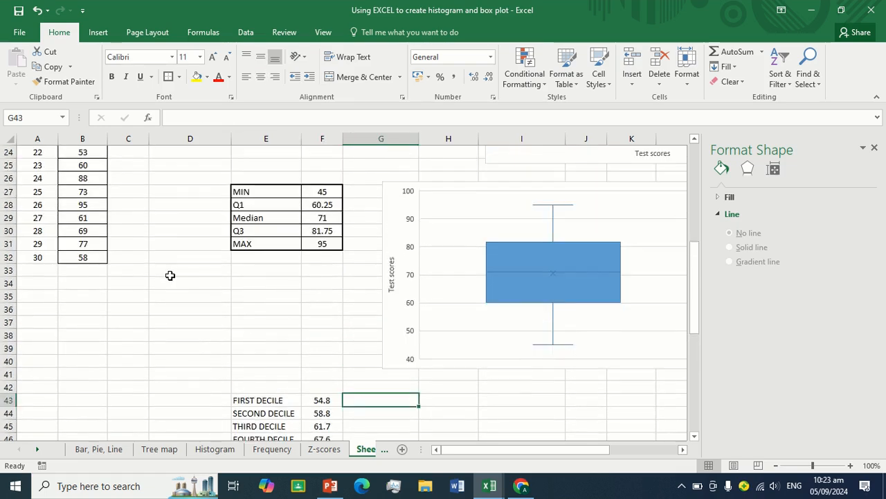
{"action": "scroll", "coordinate": [170, 275], "scroll_direction": "up", "scroll_amount": 1}
{"action": "scroll", "coordinate": [169, 275], "scroll_direction": "down", "scroll_amount": 4}
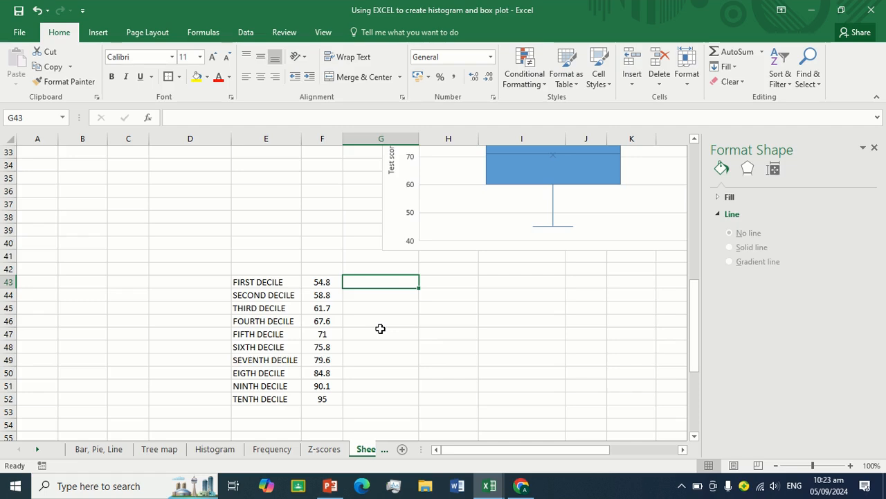
{"action": "type", "text": "=COUNT"}
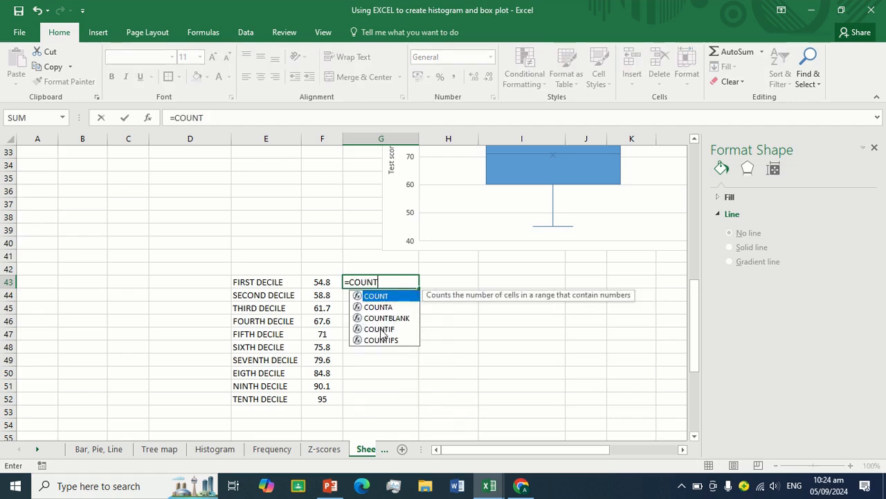
{"action": "type", "text": "IF("}
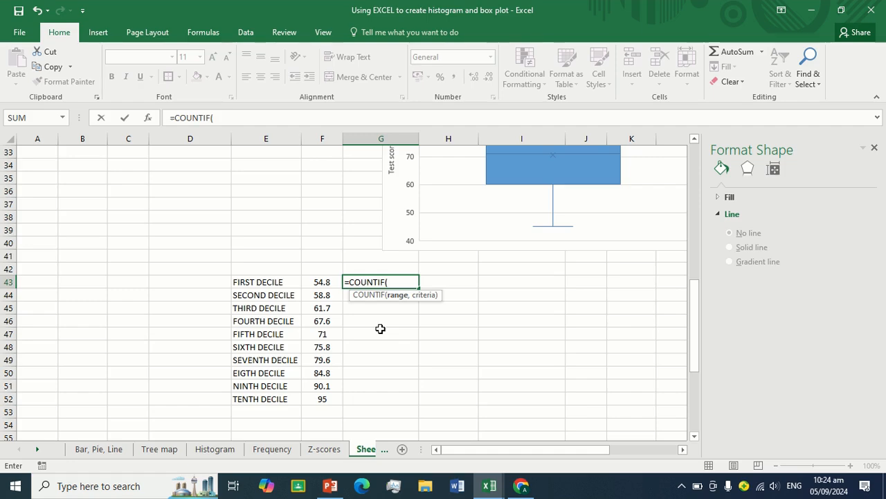
{"action": "scroll", "coordinate": [34, 233], "scroll_direction": "up", "scroll_amount": 4}
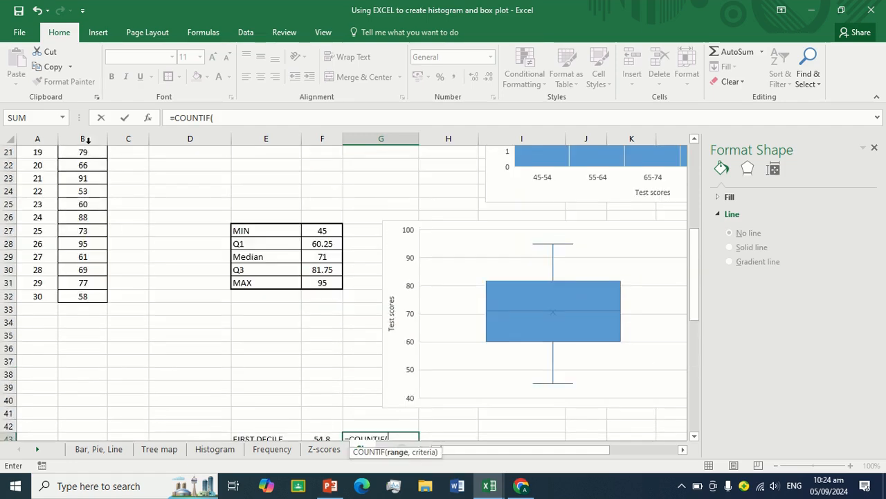
{"action": "left_click", "coordinate": [84, 140]}
{"action": "scroll", "coordinate": [405, 354], "scroll_direction": "down", "scroll_amount": 4}
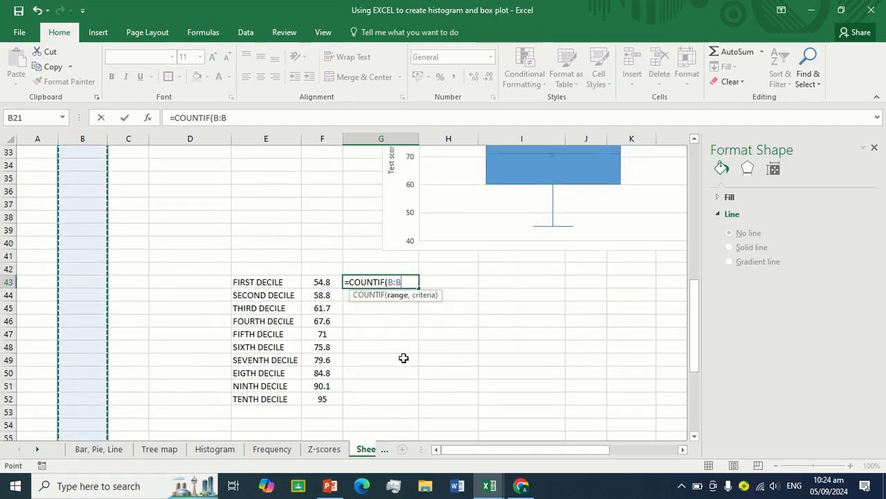
{"action": "type", "text": ","}
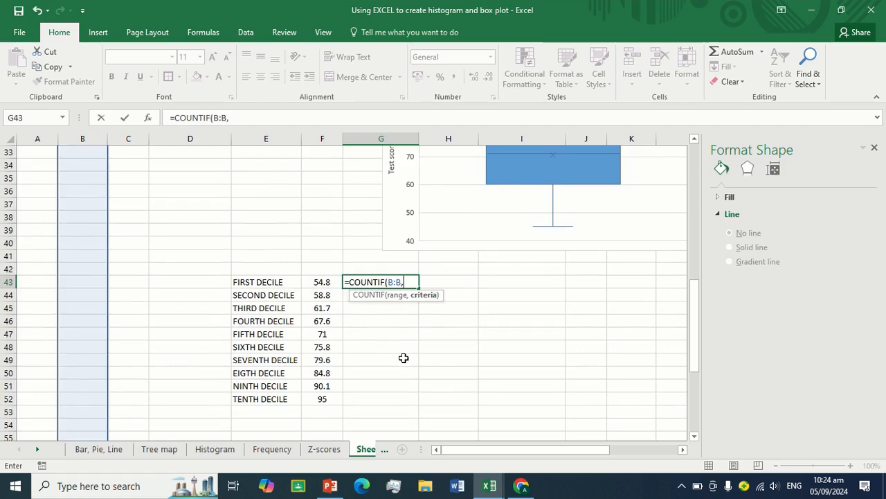
{"action": "type", "text": ">=54.8"}
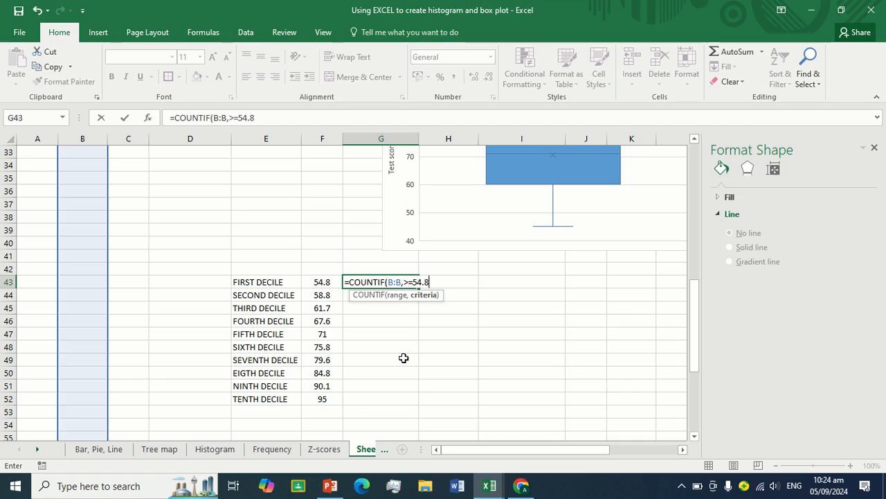
{"action": "key", "text": "Return"}
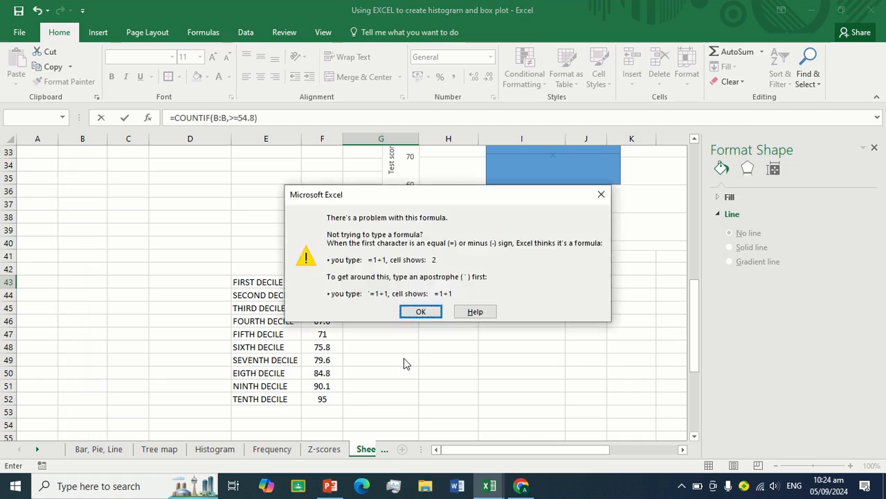
{"action": "left_click", "coordinate": [601, 194]}
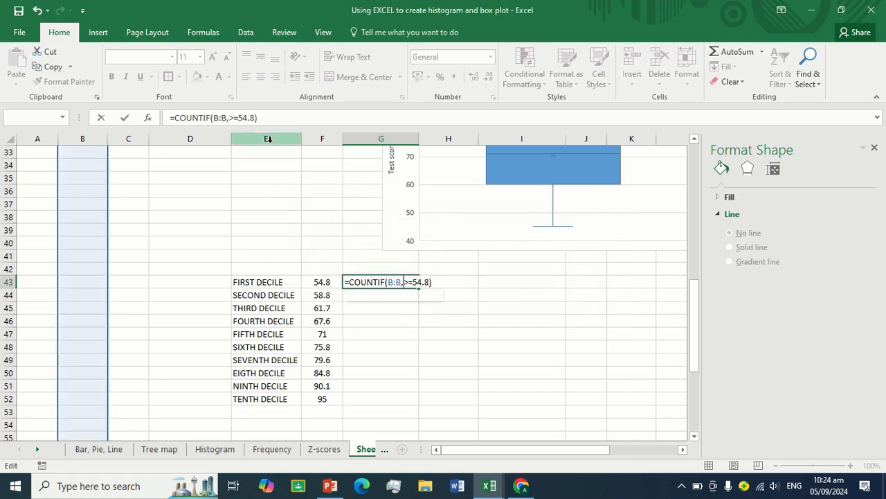
Enclose the criterion in double quotes so that G43 holds =COUNTIF(B:B,">=54.8").
{"action": "left_click", "coordinate": [230, 118]}
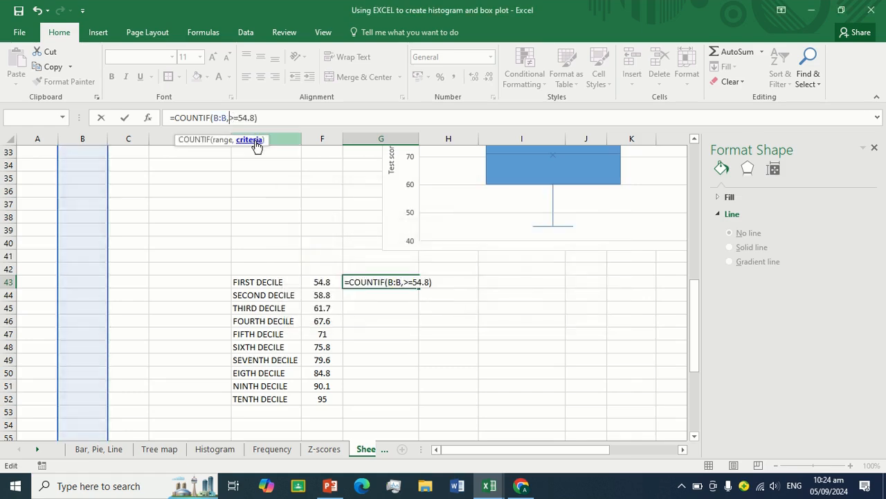
{"action": "type", "text": "'"}
{"action": "key", "text": "Return"}
{"action": "key", "text": "Return"}
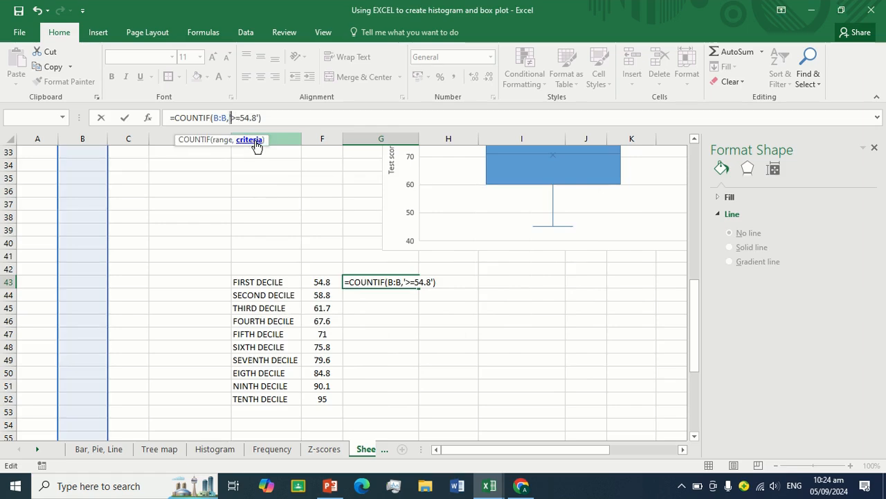
{"action": "key", "text": "BackSpace"}
{"action": "type", "text": "\""}
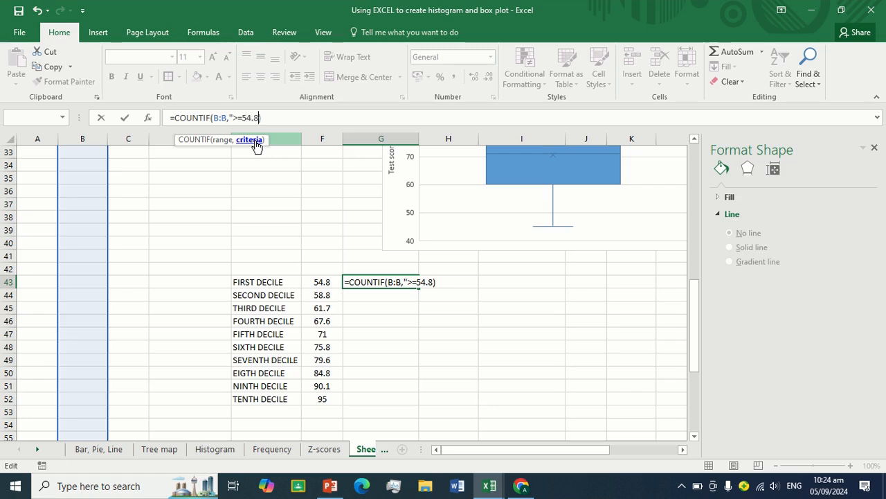
{"action": "type", "text": "'"}
{"action": "key", "text": "Return"}
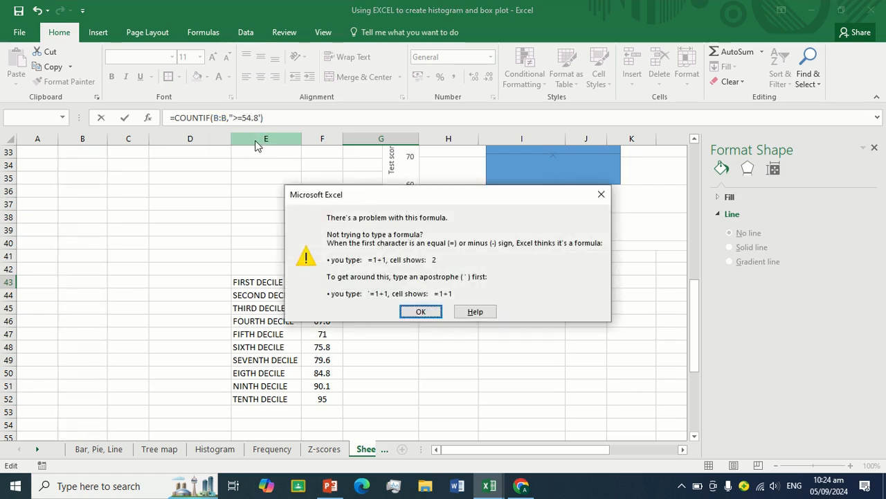
{"action": "key", "text": "Return"}
{"action": "key", "text": "BackSpace"}
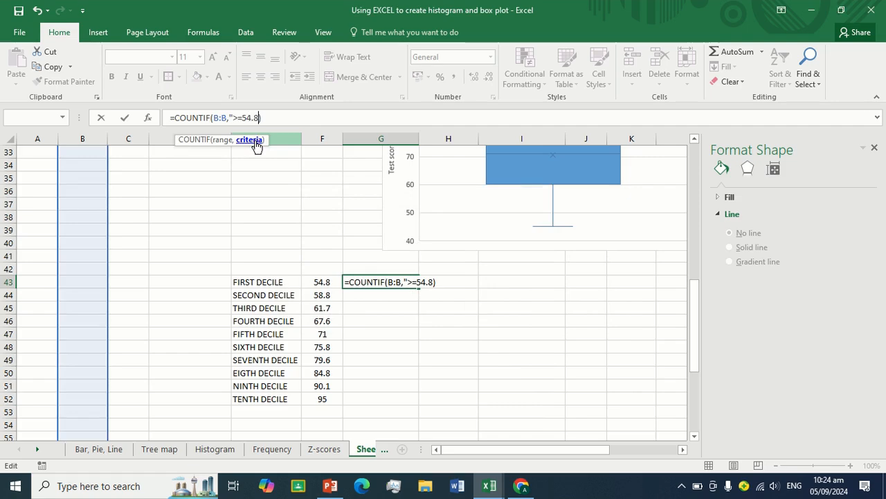
{"action": "type", "text": "\""}
{"action": "key", "text": "Return"}
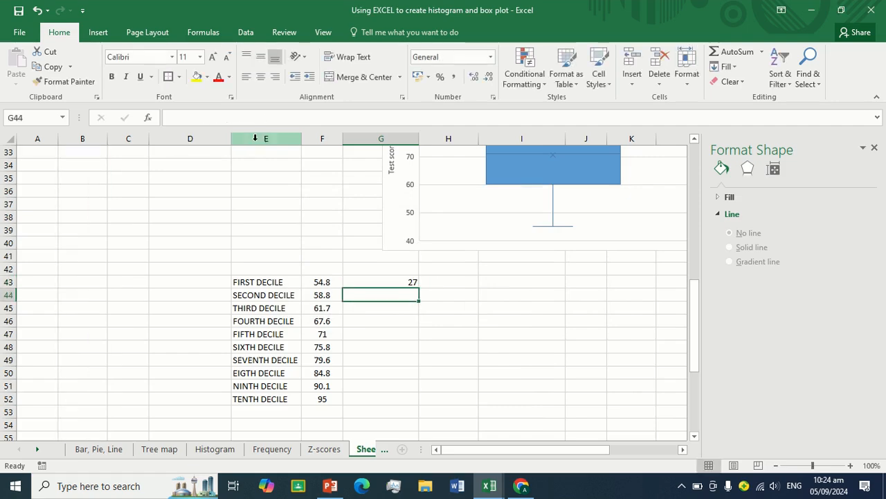
Change the comparison operator in the G43 COUNTIF formula to <=.
{"action": "left_click", "coordinate": [393, 283]}
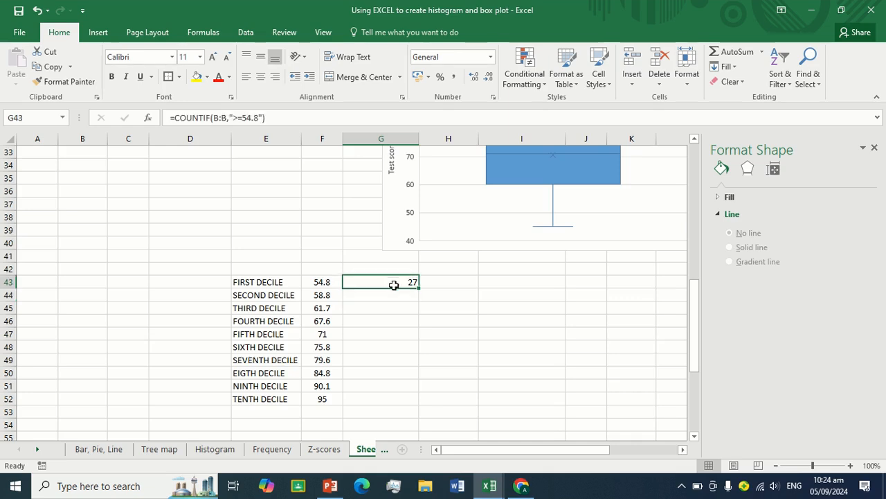
{"action": "left_click", "coordinate": [294, 117]}
{"action": "left_click", "coordinate": [239, 118]}
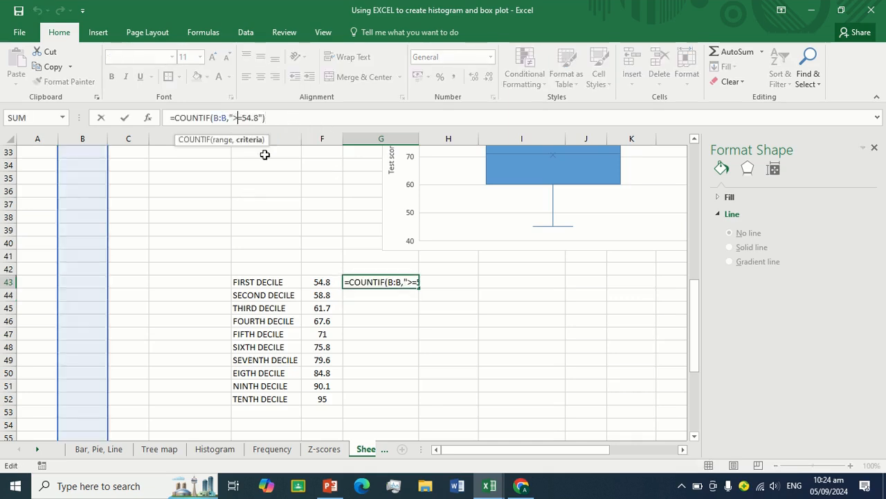
{"action": "key", "text": "BackSpace"}
{"action": "type", "text": "<"}
{"action": "key", "text": "Return"}
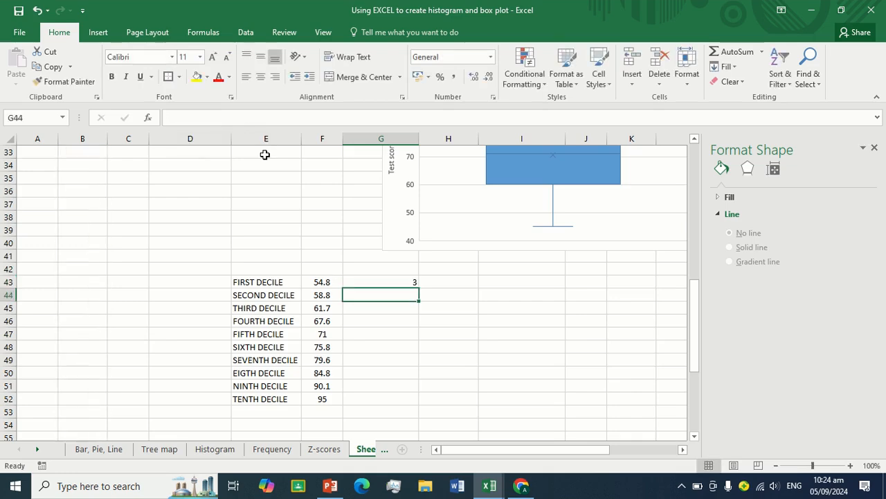
Center the first decile count horizontally in cell G43.
{"action": "left_click", "coordinate": [390, 285]}
{"action": "left_click", "coordinate": [260, 76]}
{"action": "left_click", "coordinate": [480, 352]}
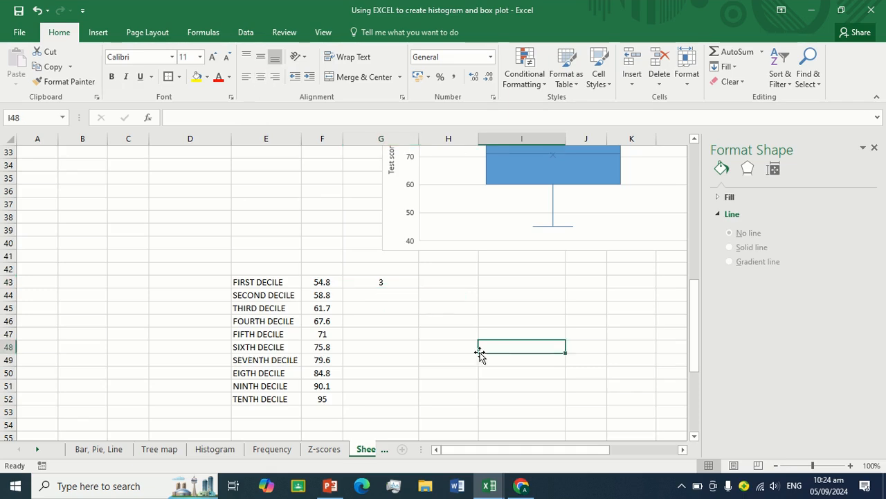
{"action": "left_click", "coordinate": [373, 396]}
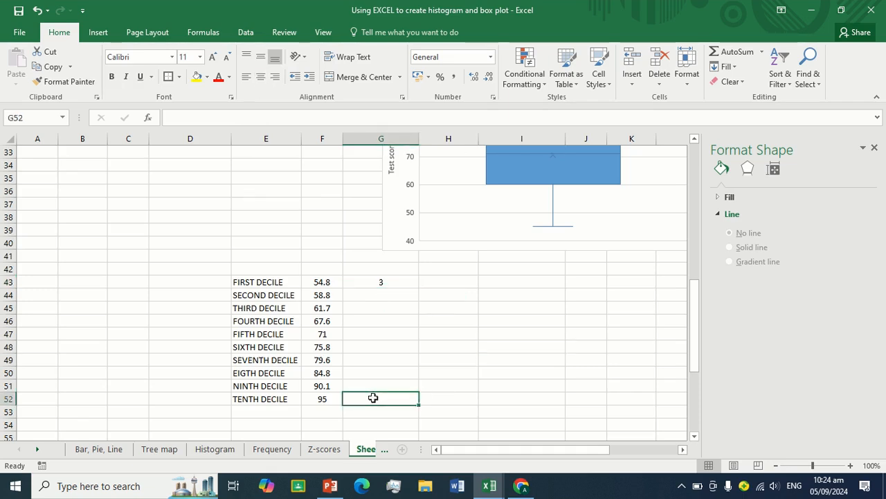
{"action": "left_click", "coordinate": [382, 294]}
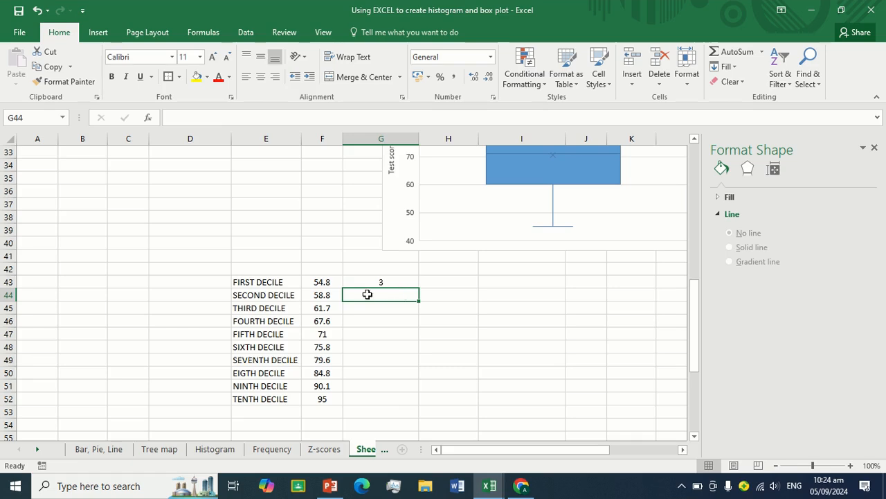
{"action": "left_click", "coordinate": [332, 282]}
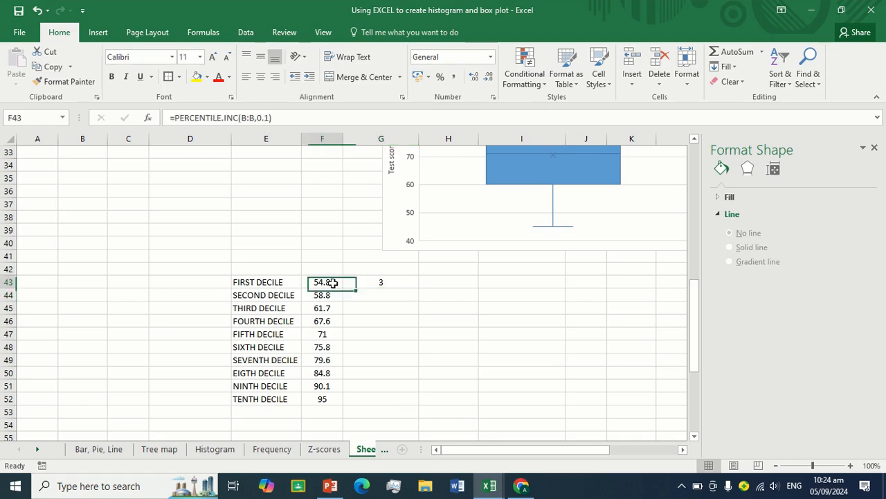
{"action": "left_click", "coordinate": [335, 293]}
Begin a COUNTIFS formula in cell G44 for the second decile, with column B as the first criteria range.
{"action": "left_click", "coordinate": [363, 297]}
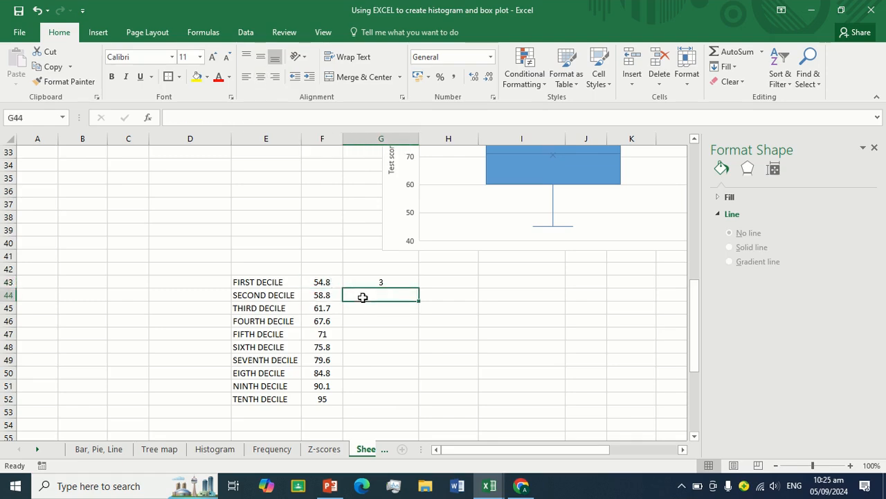
{"action": "type", "text": "="}
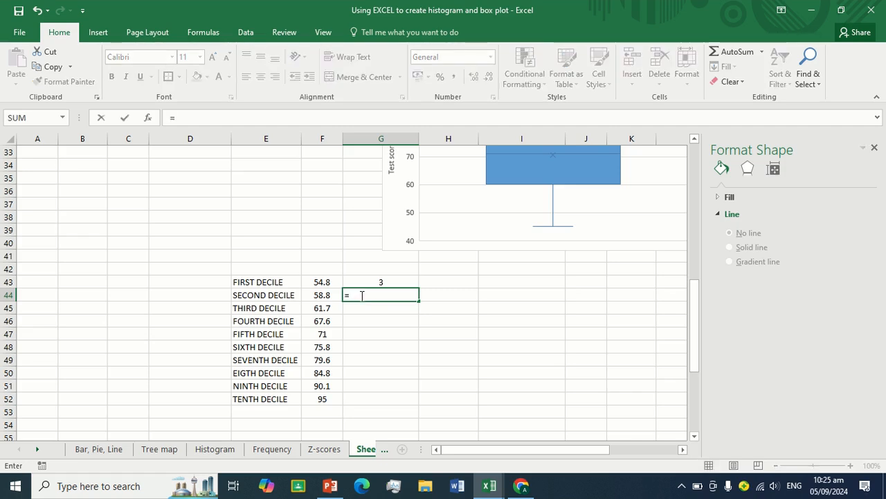
{"action": "type", "text": "COUNTIFS("}
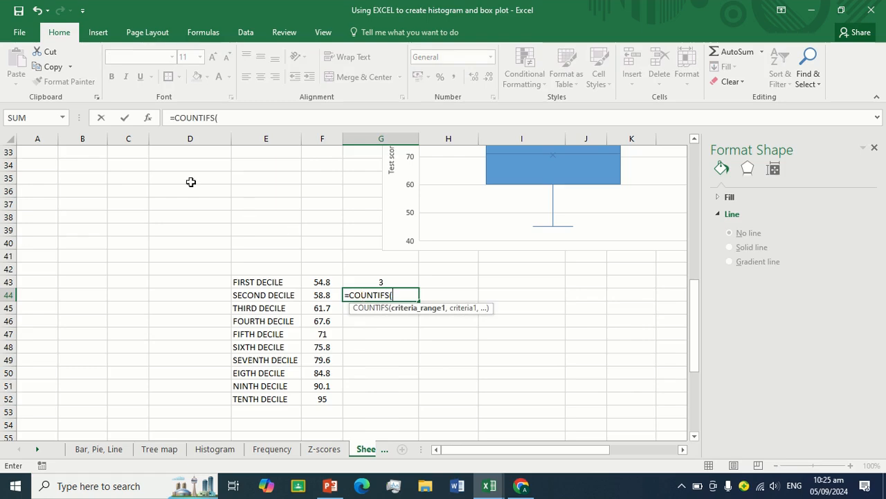
{"action": "left_click", "coordinate": [75, 139]}
{"action": "type", "text": ","}
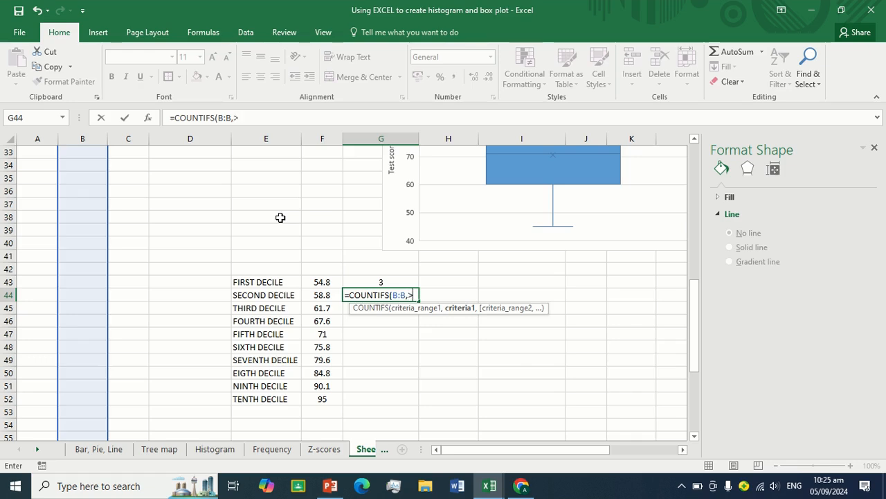
{"action": "type", "text": ">54,"}
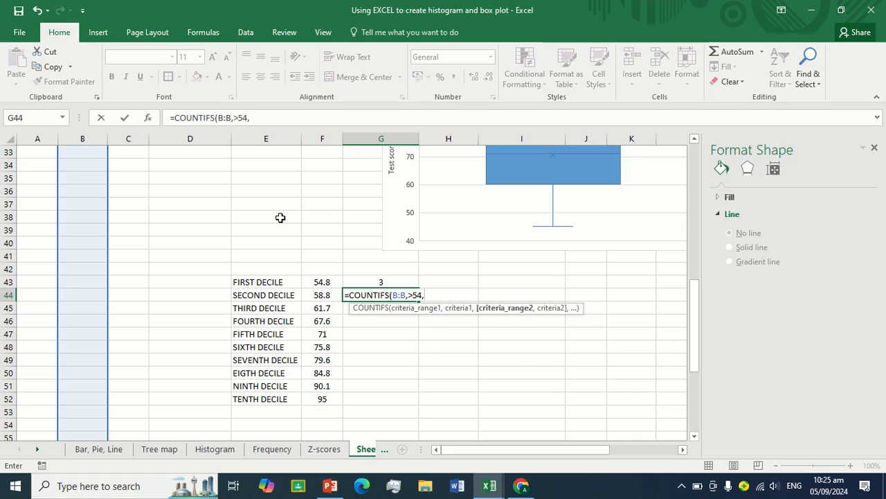
{"action": "key", "text": "BackSpace"}
{"action": "type", "text": ".8,"}
{"action": "key", "text": "BackSpace"}
{"action": "key", "text": "BackSpace"}
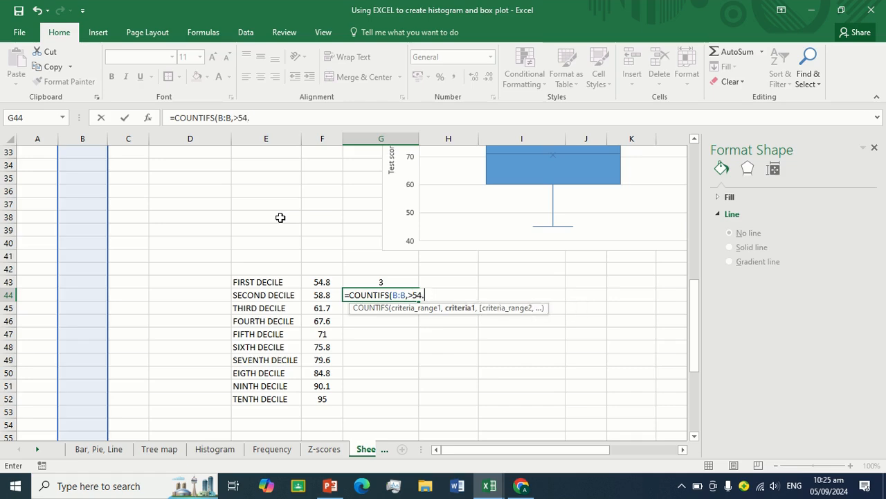
{"action": "key", "text": "Left"}
{"action": "key", "text": "Left"}
{"action": "key", "text": "Right"}
{"action": "key", "text": "Right"}
{"action": "key", "text": "Right"}
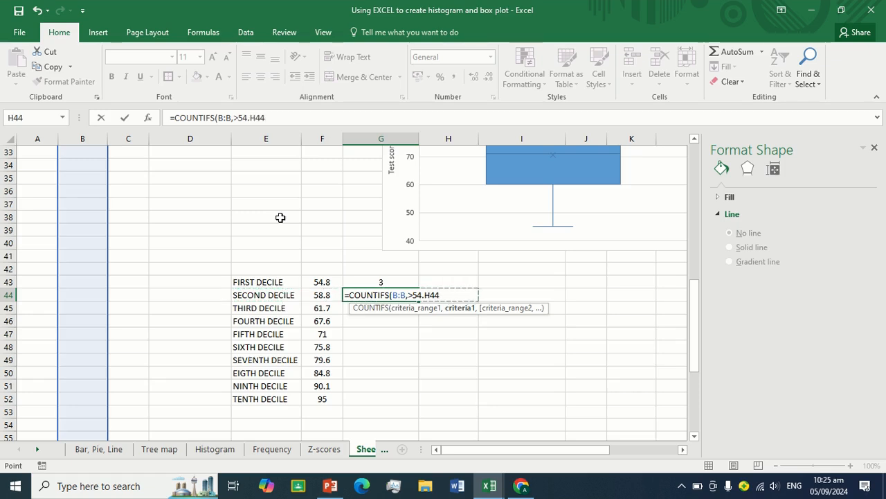
{"action": "left_click", "coordinate": [276, 115]}
{"action": "key", "text": "BackSpace"}
{"action": "key", "text": "BackSpace"}
{"action": "key", "text": "BackSpace"}
{"action": "key", "text": "BackSpace"}
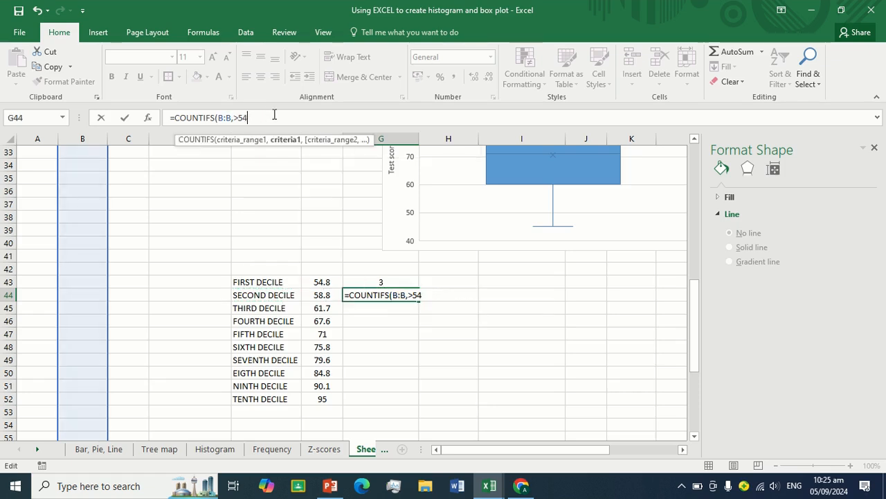
{"action": "key", "text": "BackSpace"}
{"action": "key", "text": "BackSpace"}
{"action": "key", "text": "BackSpace"}
Complete the second decile count in G44 as =COUNTIFS(B:B,">54.8",B:B,"<=58.8").
{"action": "type", "text": "\">54"}
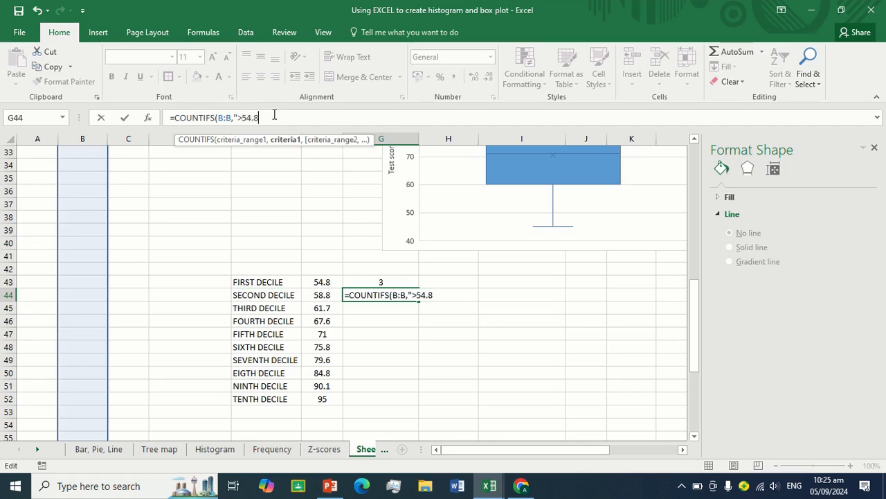
{"action": "type", "text": ".8\","}
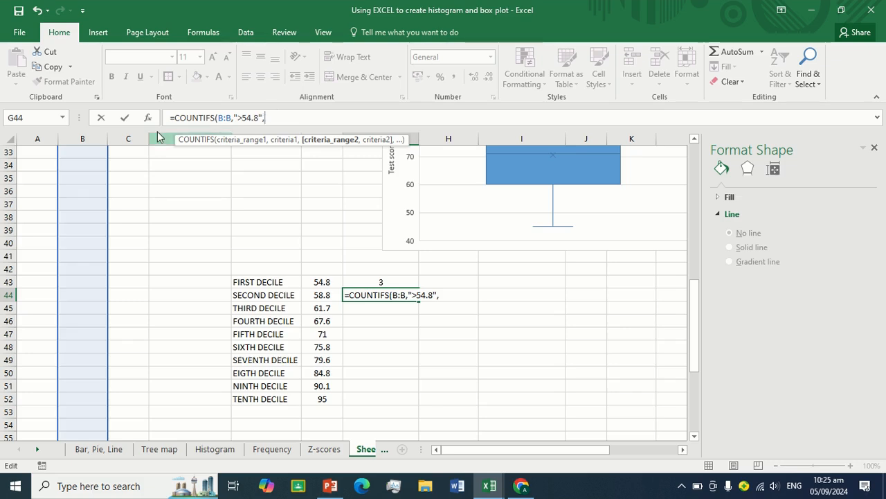
{"action": "left_click", "coordinate": [79, 136]}
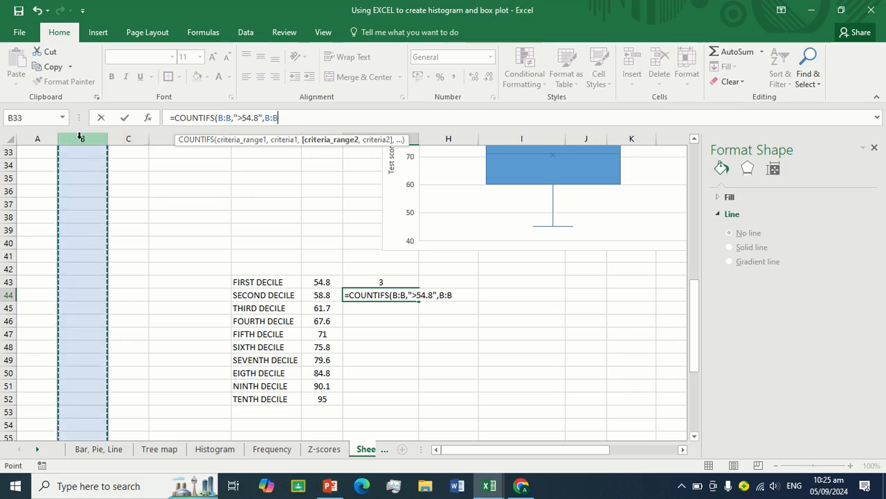
{"action": "type", "text": ",\"<"}
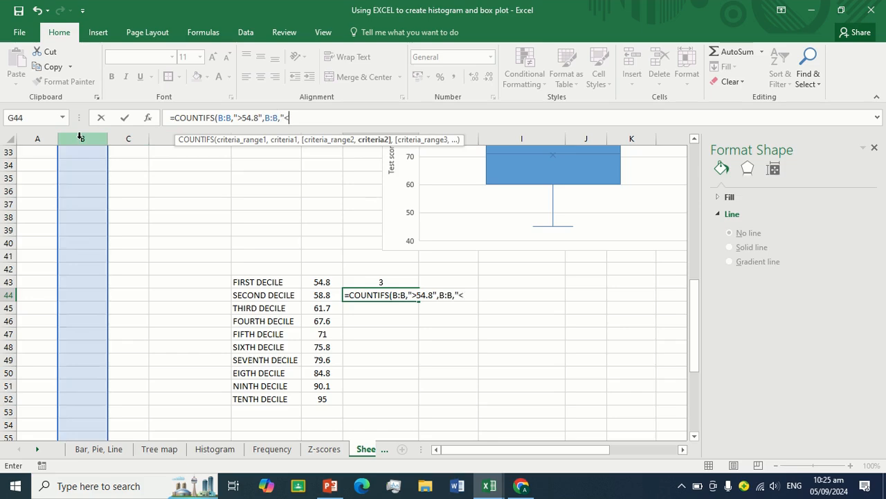
{"action": "type", "text": "=58.8\""}
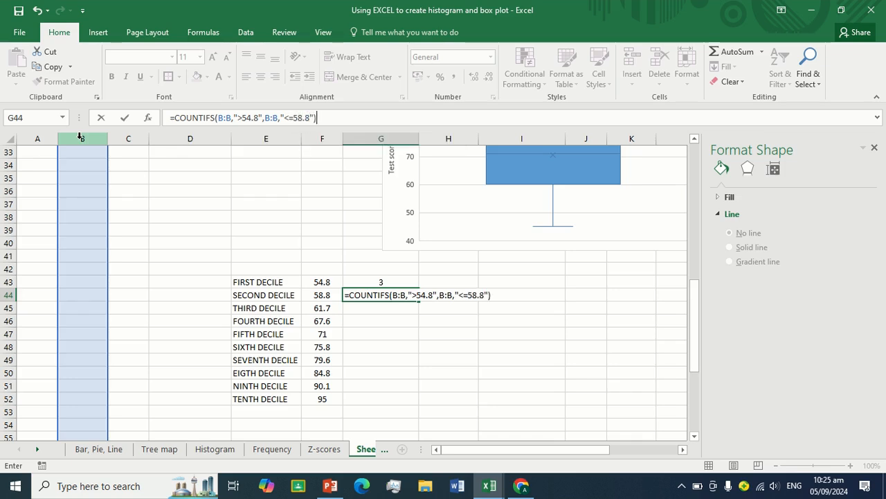
{"action": "key", "text": "Return"}
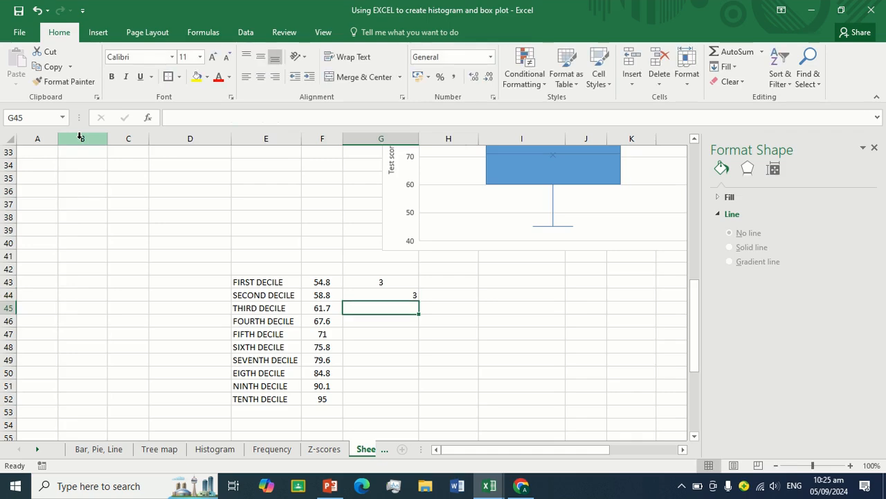
Center the second decile count horizontally in cell G44.
{"action": "left_click", "coordinate": [356, 295]}
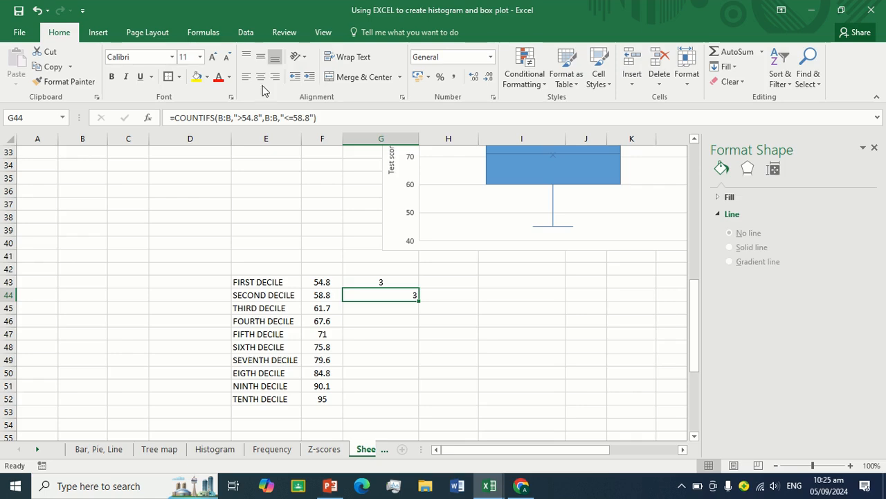
{"action": "left_click", "coordinate": [469, 293]}
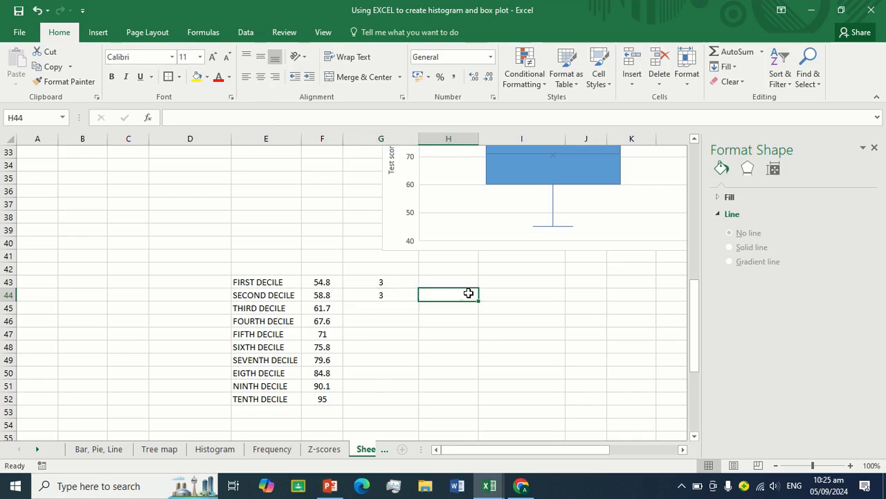
{"action": "left_click", "coordinate": [494, 280]}
Copy the test scores in B3:B32 and paste them starting at H43, beside the decile counts.
{"action": "scroll", "coordinate": [172, 271], "scroll_direction": "up", "scroll_amount": 1}
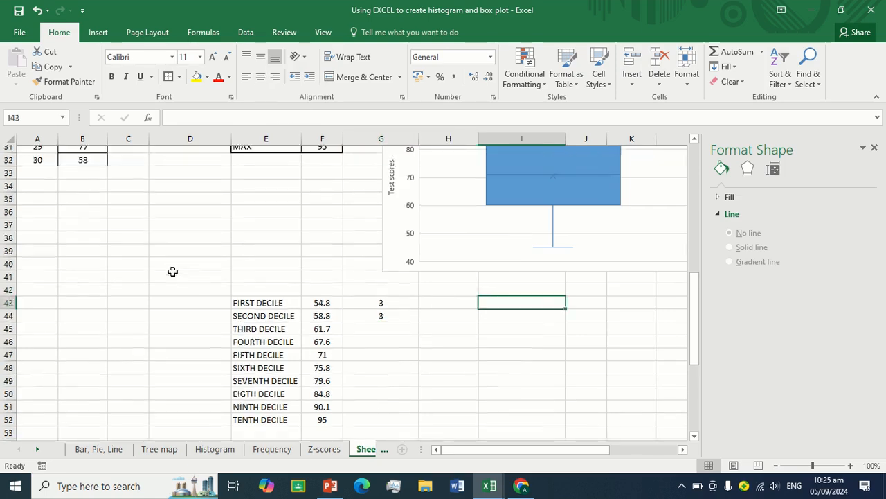
{"action": "scroll", "coordinate": [172, 271], "scroll_direction": "up", "scroll_amount": 10}
{"action": "left_click_drag", "start_coordinate": [78, 178], "coordinate": [99, 389]}
{"action": "key", "text": "ctrl+c"}
{"action": "scroll", "coordinate": [473, 362], "scroll_direction": "down", "scroll_amount": 5}
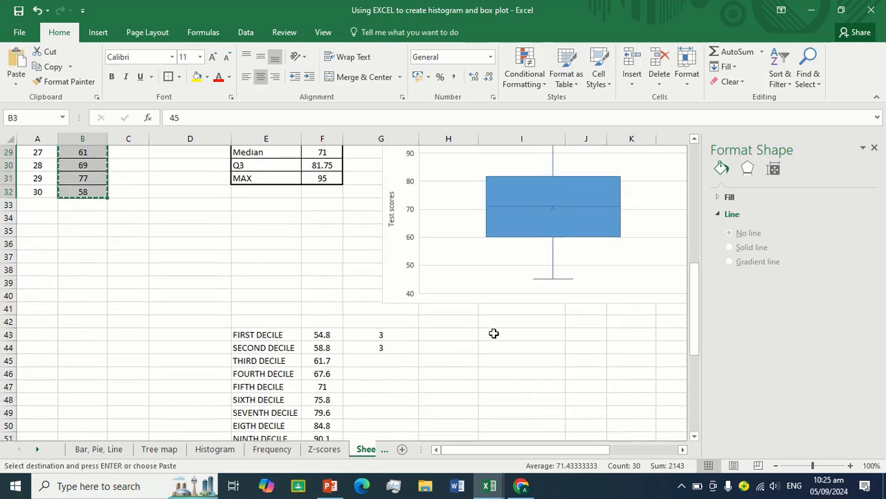
{"action": "left_click", "coordinate": [494, 333]}
{"action": "left_click", "coordinate": [466, 334]}
{"action": "key", "text": "ctrl+v"}
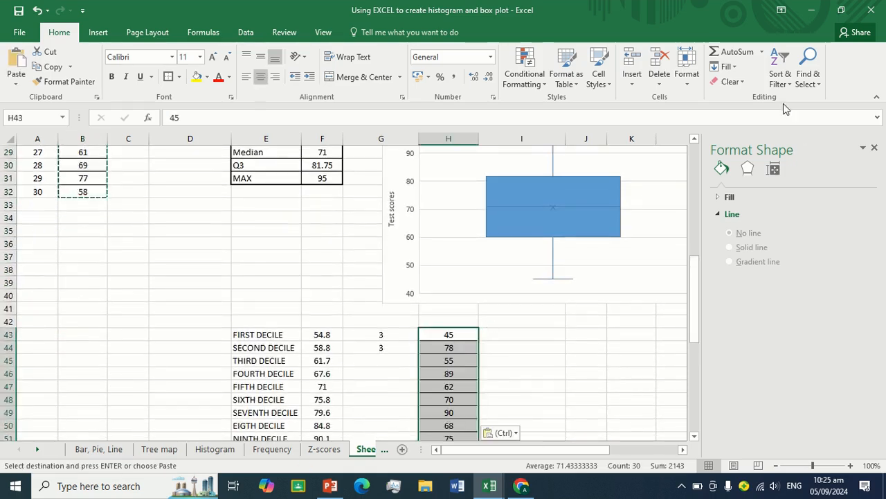
Try to sort the pasted scores from smallest to largest, expanding the selection to the adjacent decile table.
{"action": "left_click", "coordinate": [779, 69]}
{"action": "left_click", "coordinate": [806, 97]}
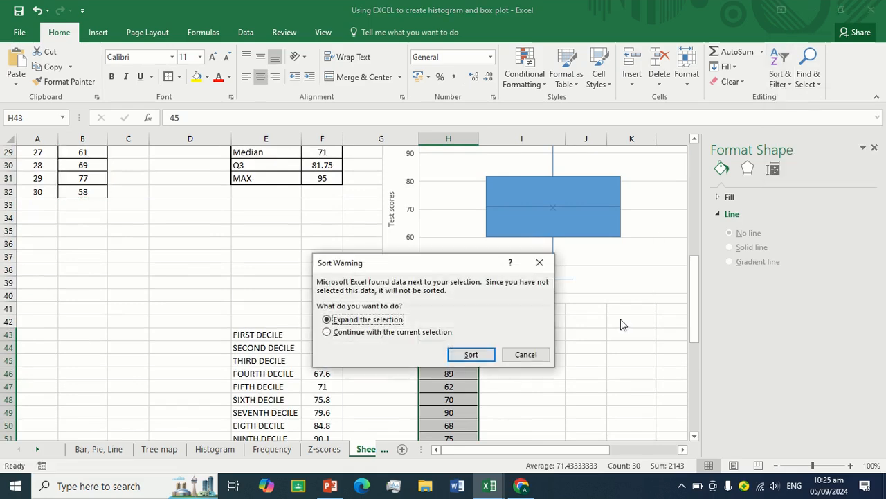
{"action": "left_click", "coordinate": [470, 355]}
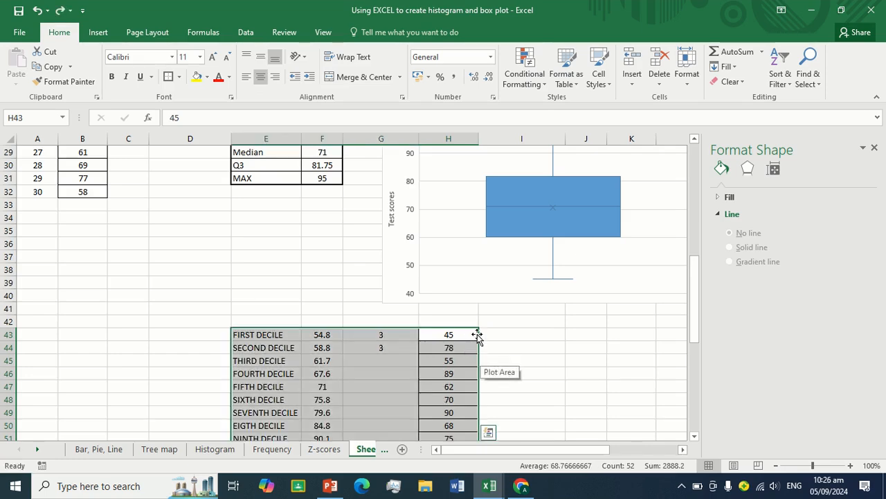
{"action": "left_click", "coordinate": [484, 335]}
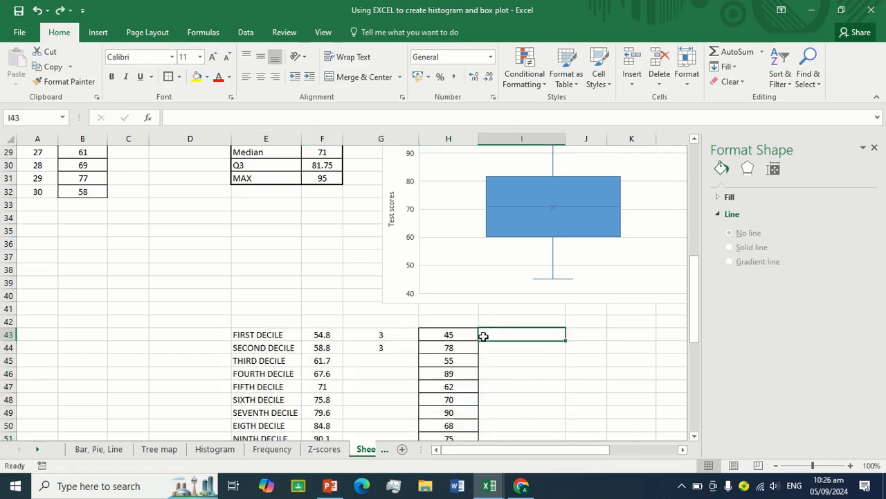
Move the pasted scores from column H to I43:I72 and sort them from smallest to largest.
{"action": "left_click_drag", "start_coordinate": [457, 335], "coordinate": [461, 496]}
{"action": "left_click_drag", "start_coordinate": [465, 446], "coordinate": [513, 411]}
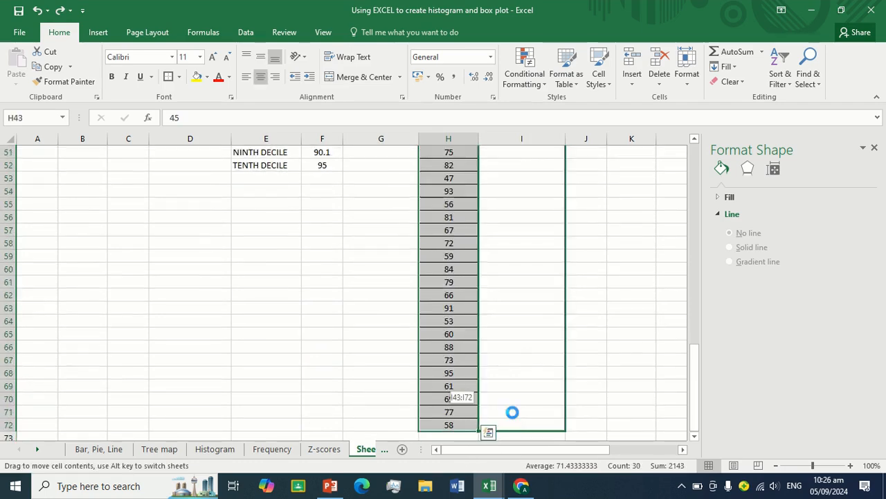
{"action": "scroll", "coordinate": [625, 297], "scroll_direction": "up", "scroll_amount": 9}
{"action": "left_click", "coordinate": [780, 76]}
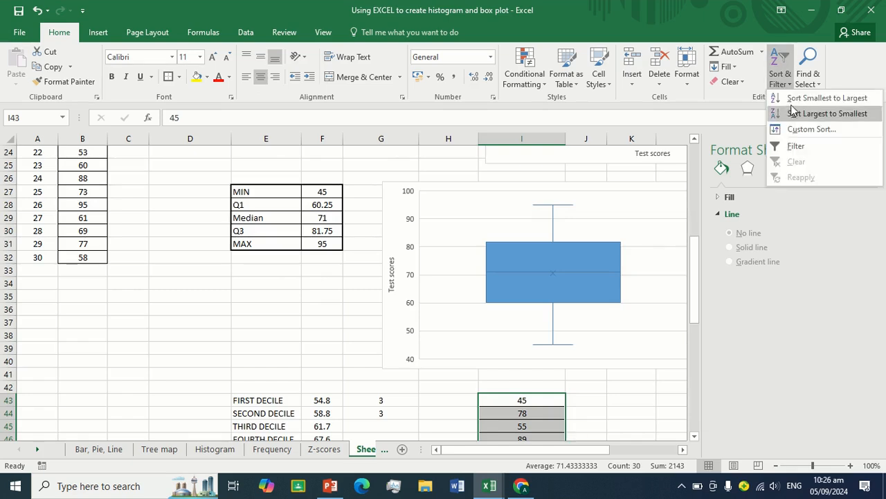
{"action": "left_click", "coordinate": [796, 98]}
{"action": "scroll", "coordinate": [619, 314], "scroll_direction": "down", "scroll_amount": 3}
{"action": "left_click", "coordinate": [631, 332]}
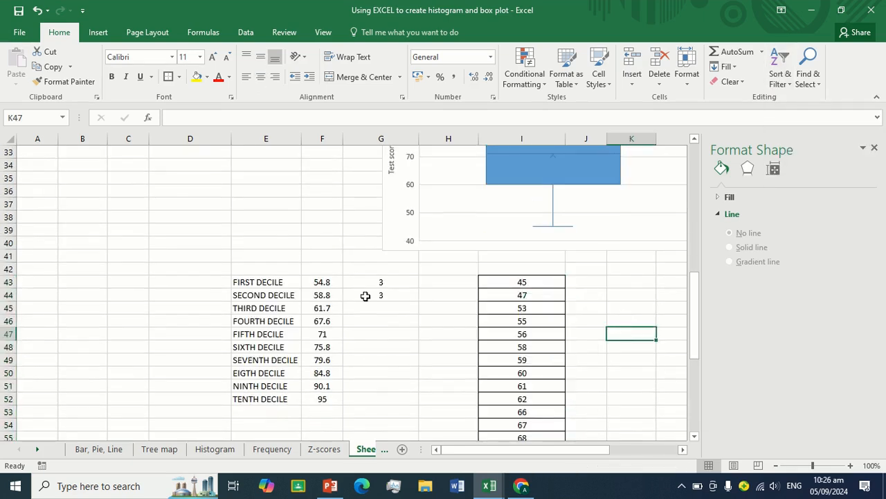
Outline the first decile's scores in I43:I45 and the second decile's scores in I46:I48 with thick outside borders.
{"action": "left_click", "coordinate": [323, 281]}
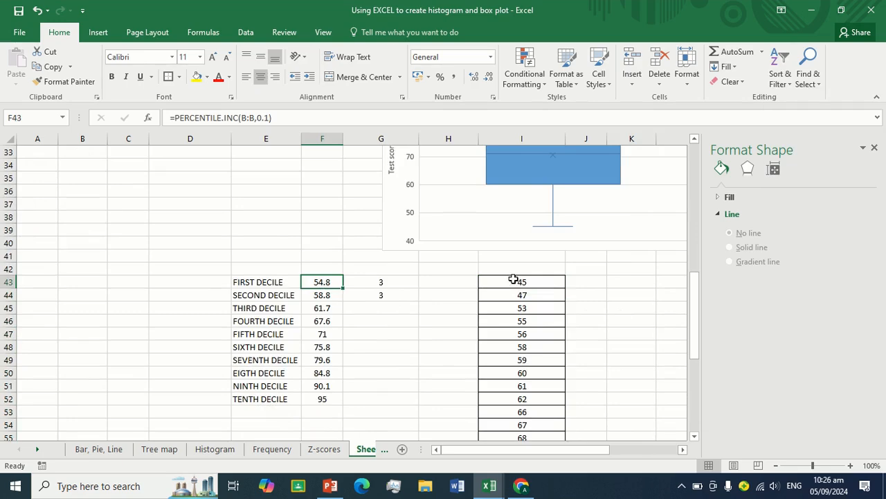
{"action": "left_click_drag", "start_coordinate": [513, 279], "coordinate": [522, 309]}
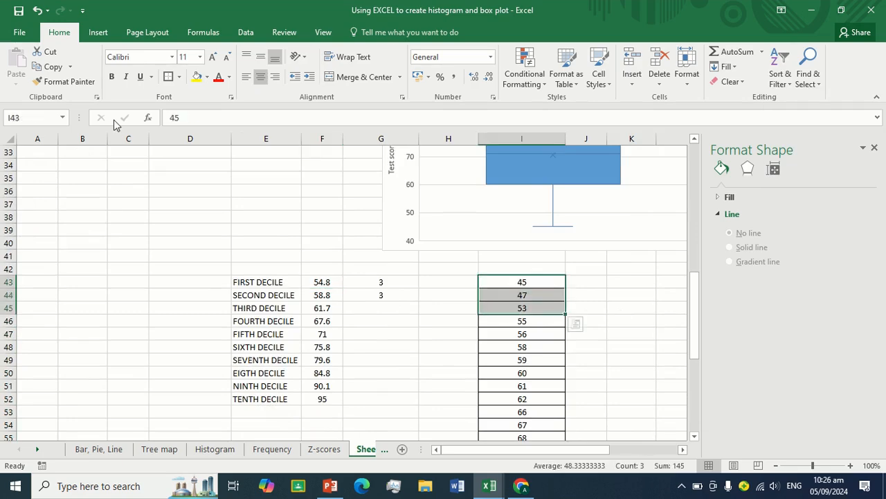
{"action": "left_click", "coordinate": [329, 285]}
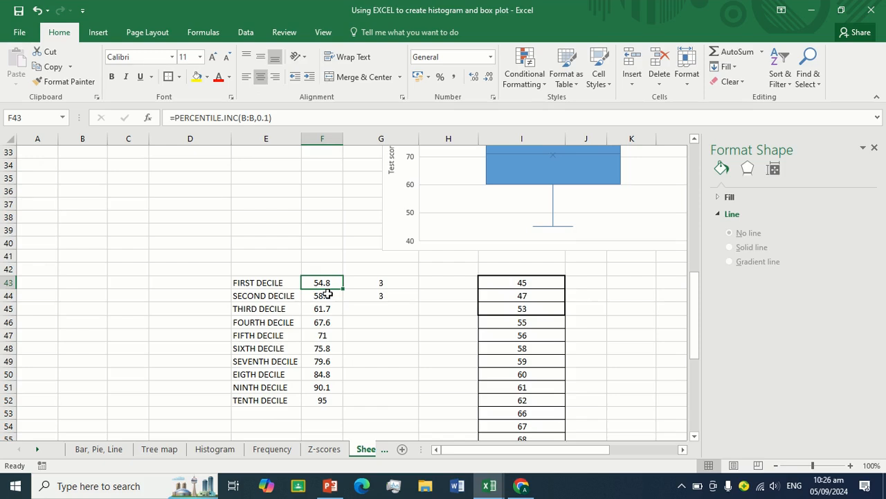
{"action": "left_click_drag", "start_coordinate": [325, 284], "coordinate": [326, 297]}
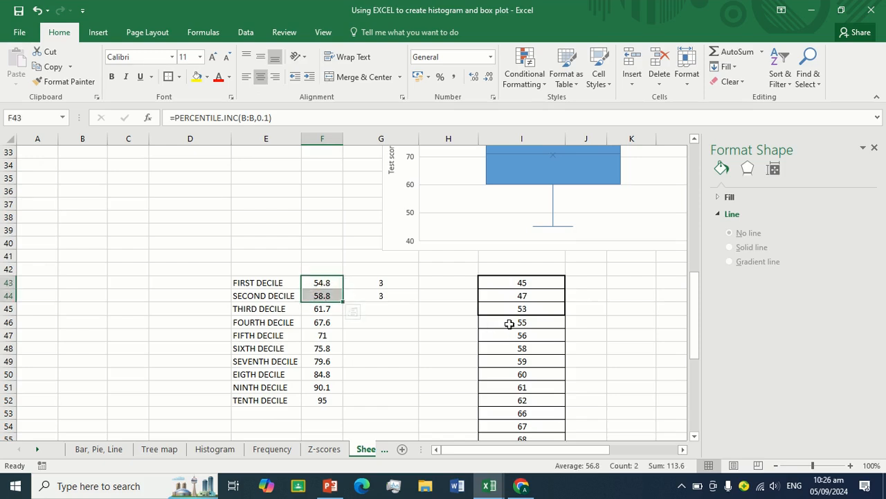
{"action": "left_click_drag", "start_coordinate": [511, 324], "coordinate": [537, 351]}
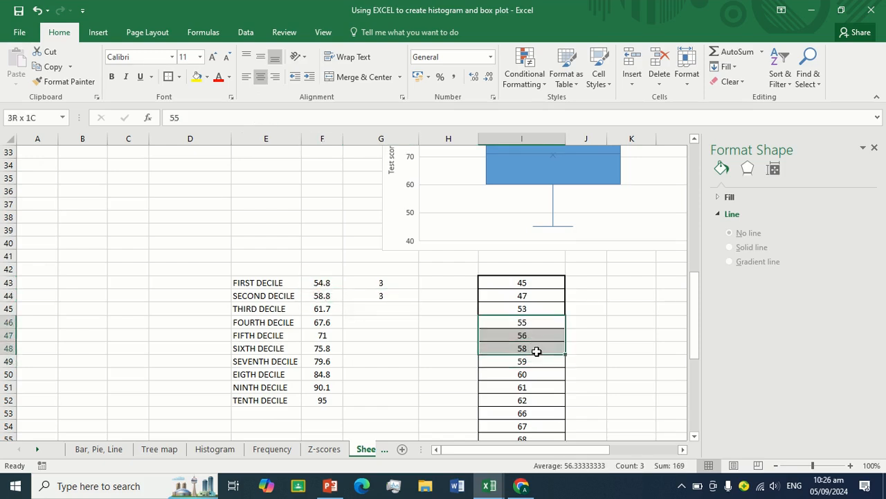
{"action": "left_click", "coordinate": [168, 76]}
{"action": "left_click", "coordinate": [625, 316]}
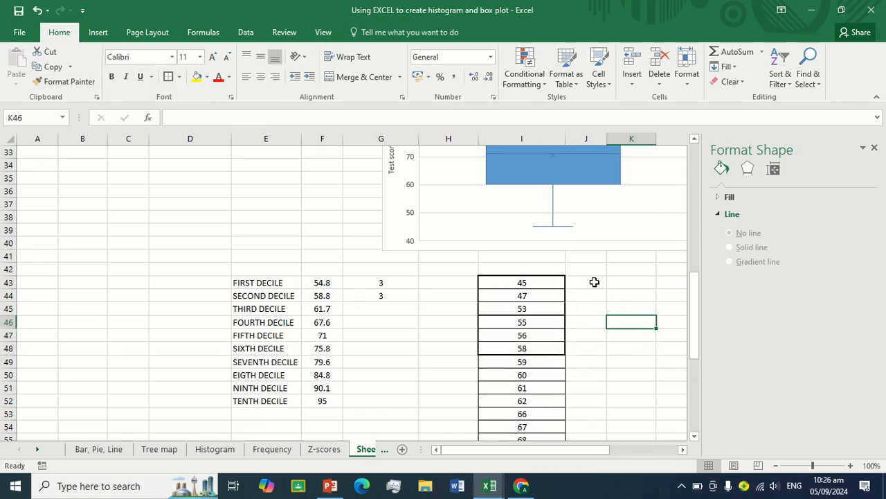
Merge and center J43:J45 and J46:J48 next to the two outlined score groups.
{"action": "left_click_drag", "start_coordinate": [594, 282], "coordinate": [586, 350]}
{"action": "left_click", "coordinate": [340, 82]}
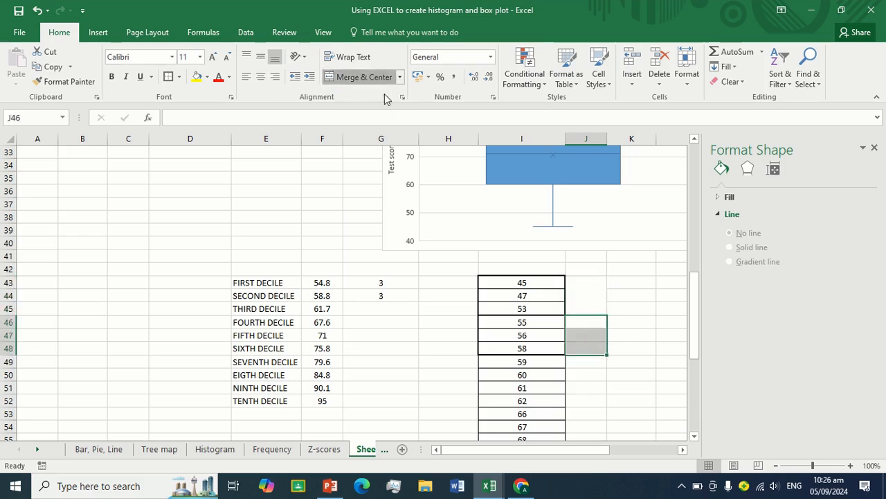
{"action": "left_click", "coordinate": [631, 282]}
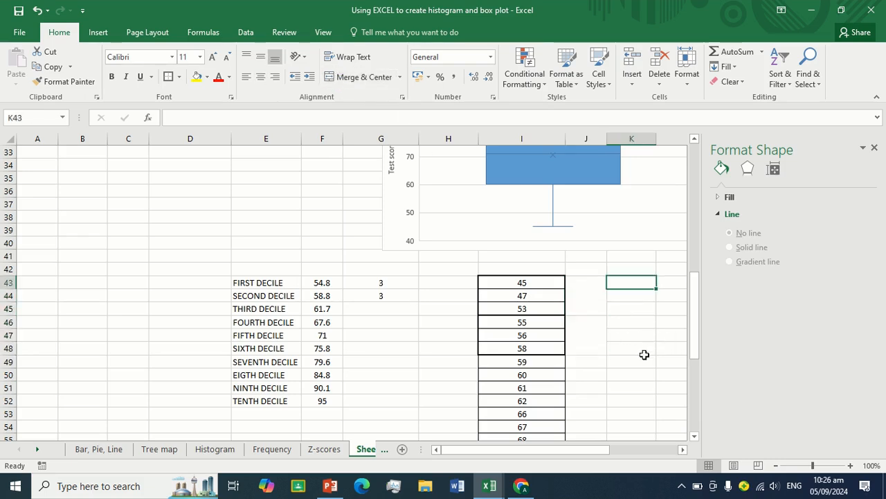
Switch to the "Contigency table" workbook and select an empty cell beside the participant data.
{"action": "scroll", "coordinate": [644, 354], "scroll_direction": "up", "scroll_amount": 5}
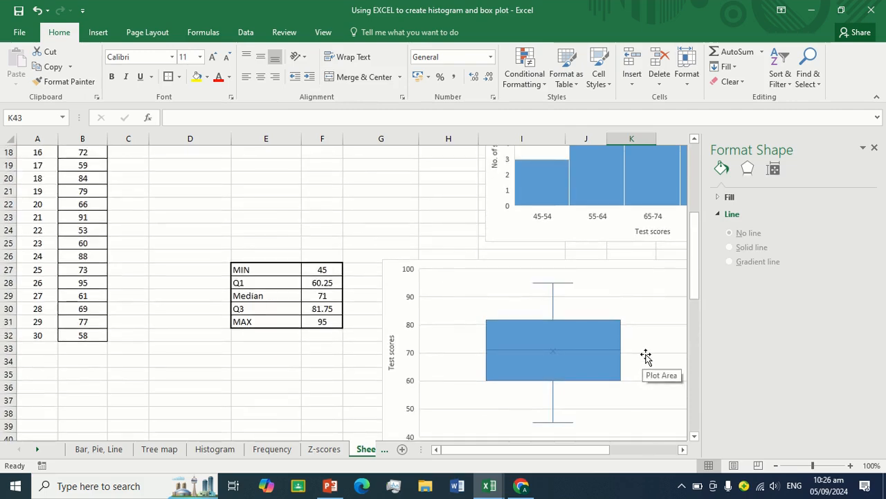
{"action": "left_click", "coordinate": [489, 486]}
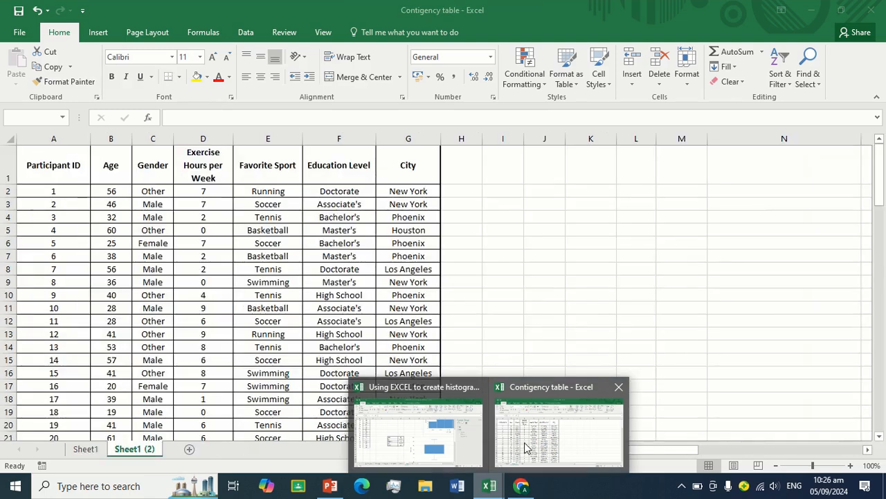
{"action": "left_click", "coordinate": [524, 444]}
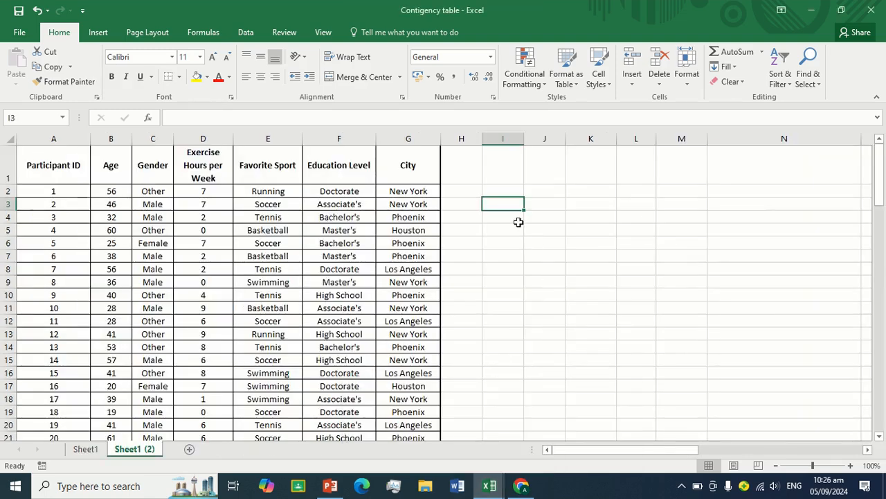
{"action": "left_click", "coordinate": [537, 202]}
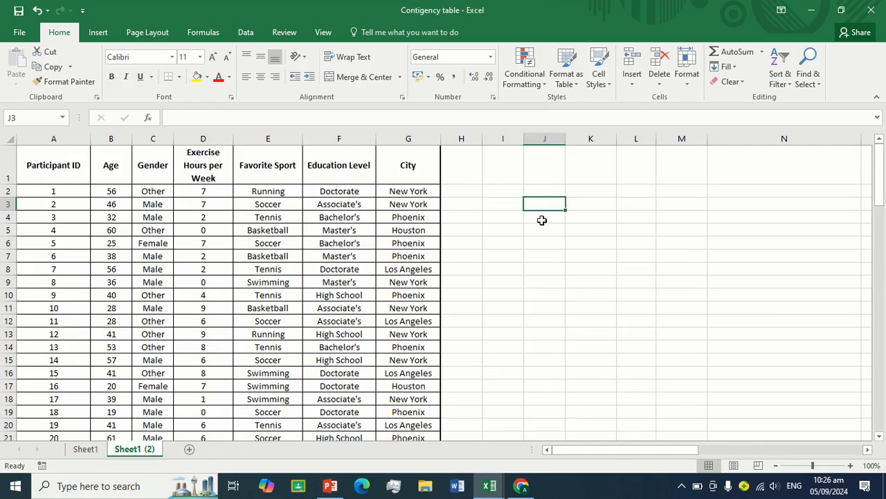
Review the participant records and the Age, Gender, Exercise Hours per Week, Favorite Sport, Education Level and City columns.
{"action": "scroll", "coordinate": [222, 208], "scroll_direction": "down", "scroll_amount": 6}
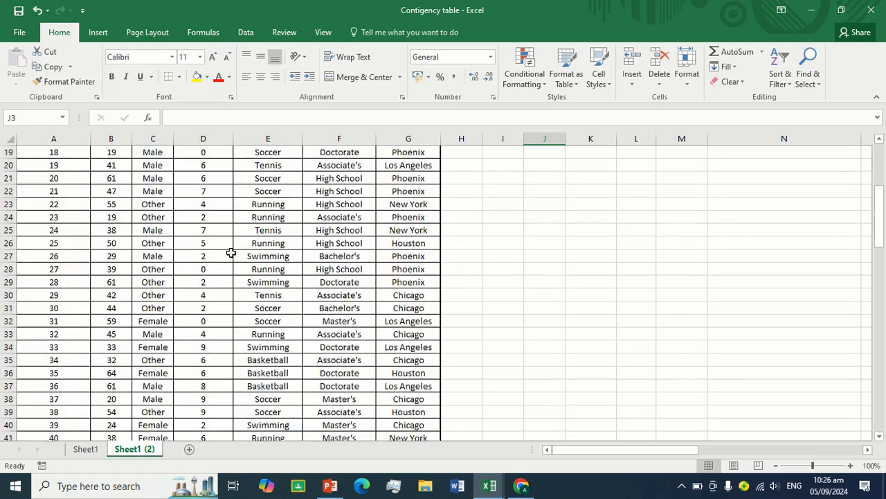
{"action": "scroll", "coordinate": [231, 252], "scroll_direction": "down", "scroll_amount": 18}
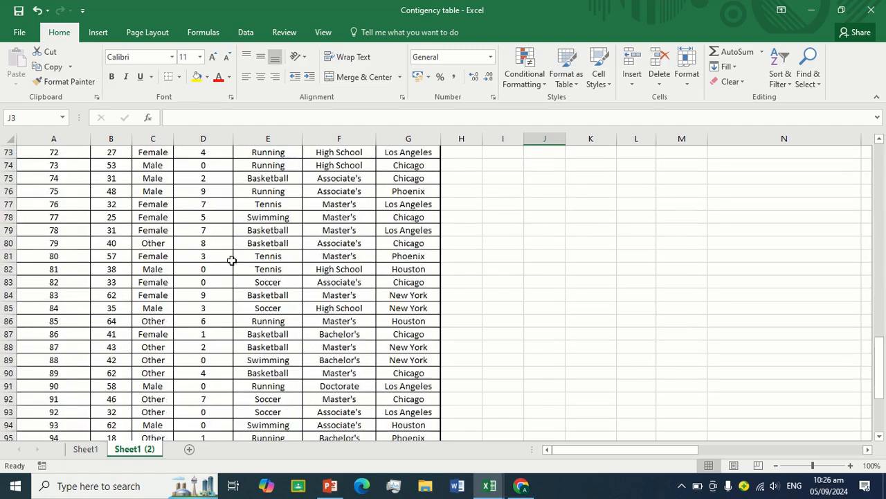
{"action": "scroll", "coordinate": [231, 261], "scroll_direction": "down", "scroll_amount": 5}
{"action": "scroll", "coordinate": [232, 261], "scroll_direction": "up", "scroll_amount": 20}
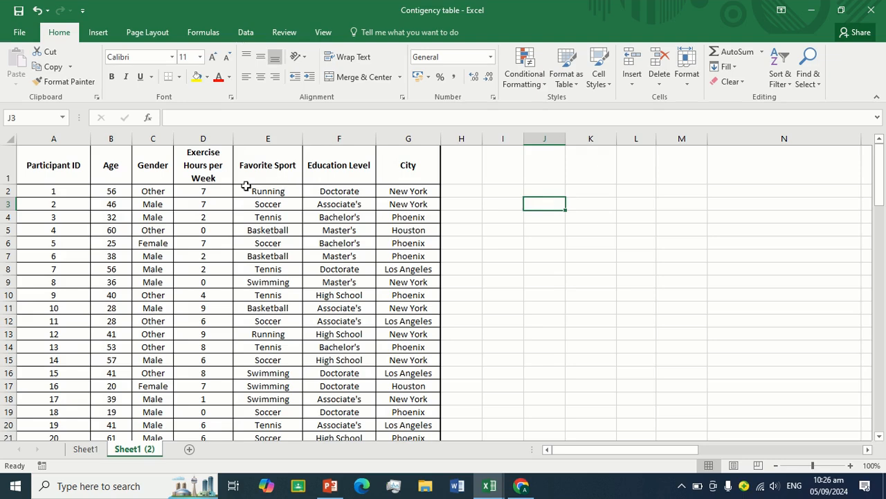
{"action": "left_click", "coordinate": [111, 137]}
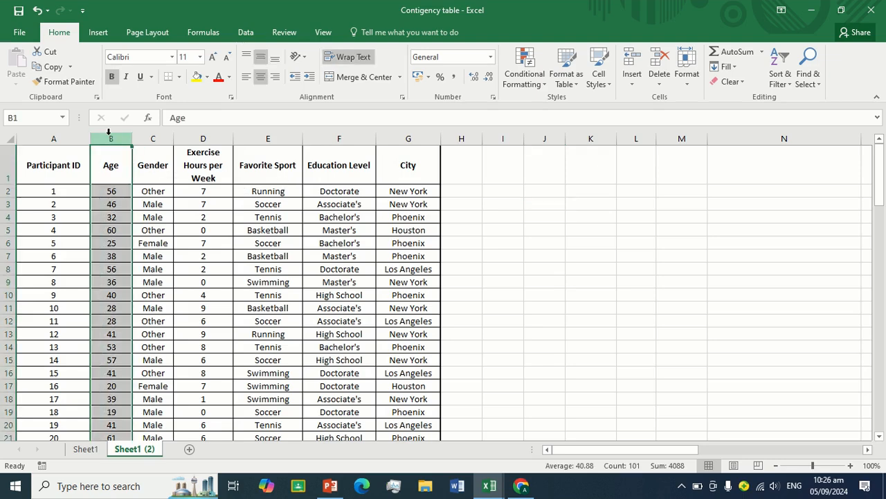
{"action": "left_click", "coordinate": [154, 135]}
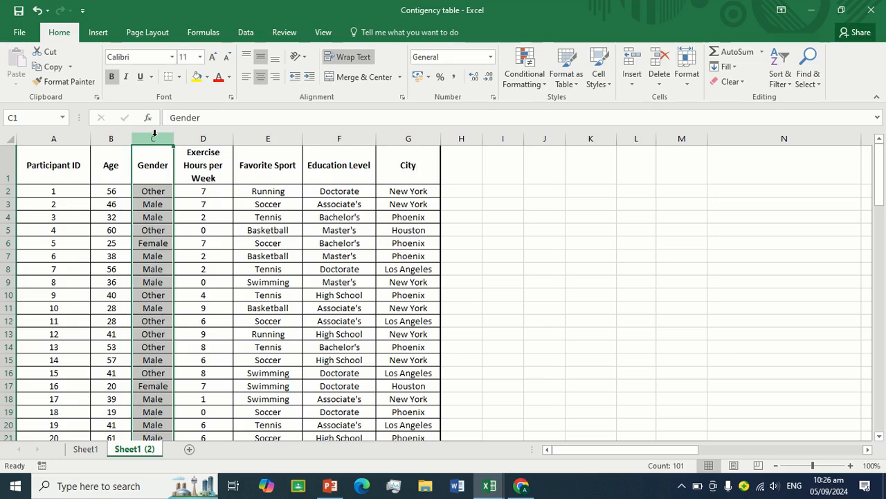
{"action": "left_click", "coordinate": [203, 139]}
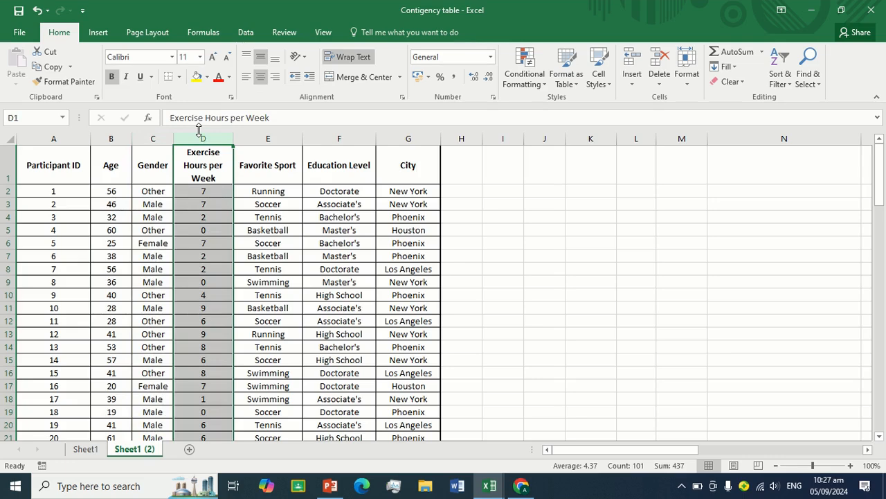
{"action": "left_click", "coordinate": [270, 139]}
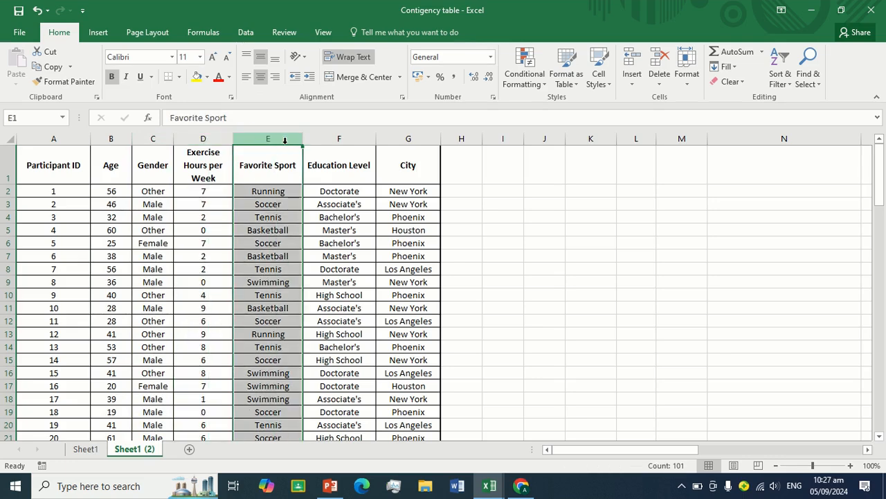
{"action": "left_click", "coordinate": [339, 139]}
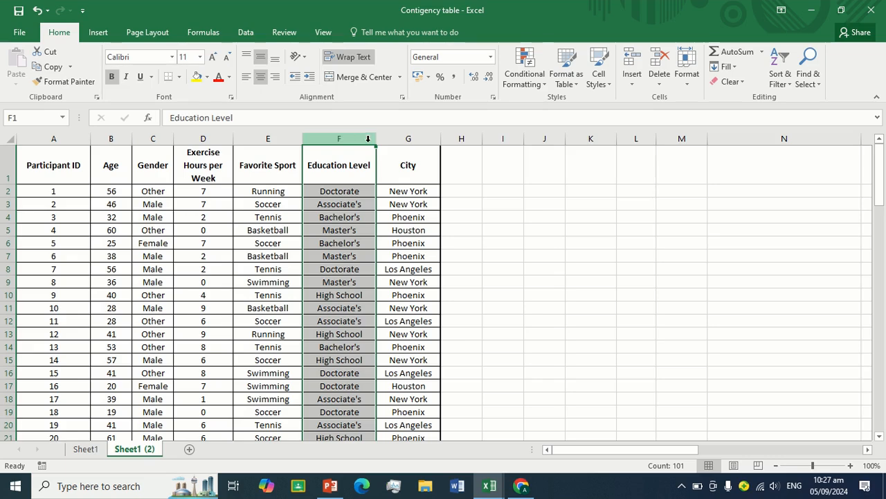
{"action": "left_click", "coordinate": [429, 139]}
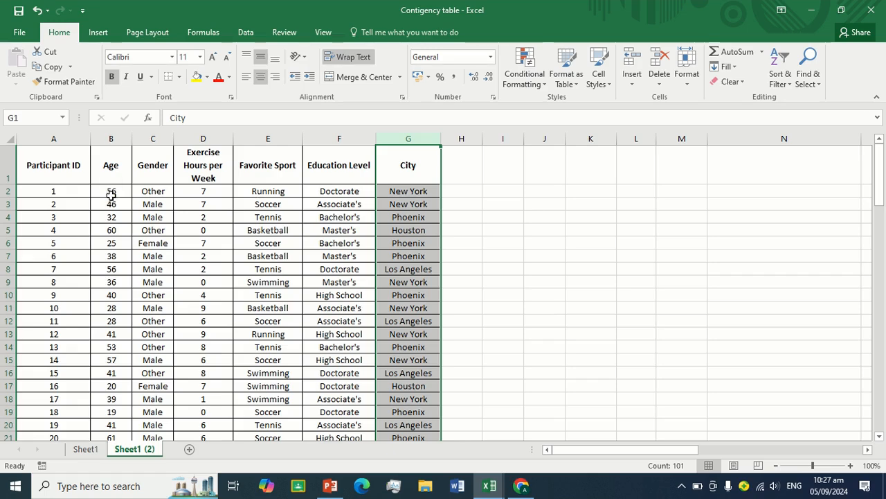
{"action": "left_click", "coordinate": [111, 139]}
{"action": "right_click", "coordinate": [109, 142]}
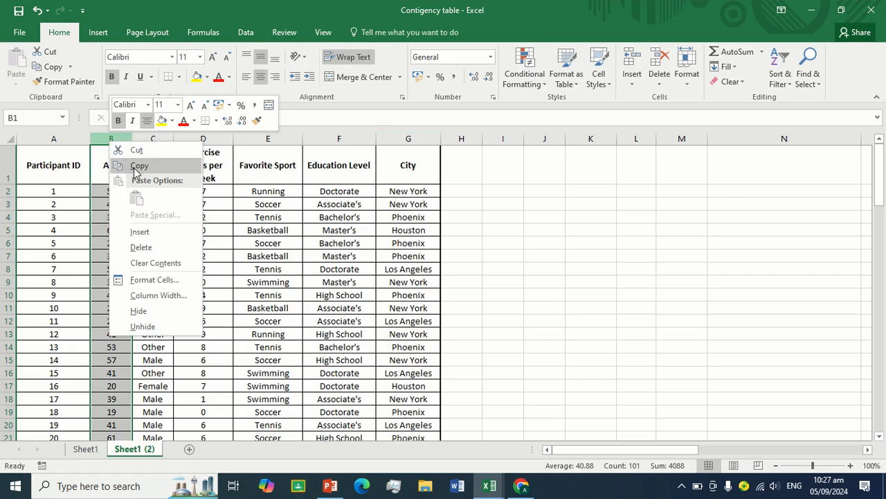
{"action": "left_click", "coordinate": [487, 186]}
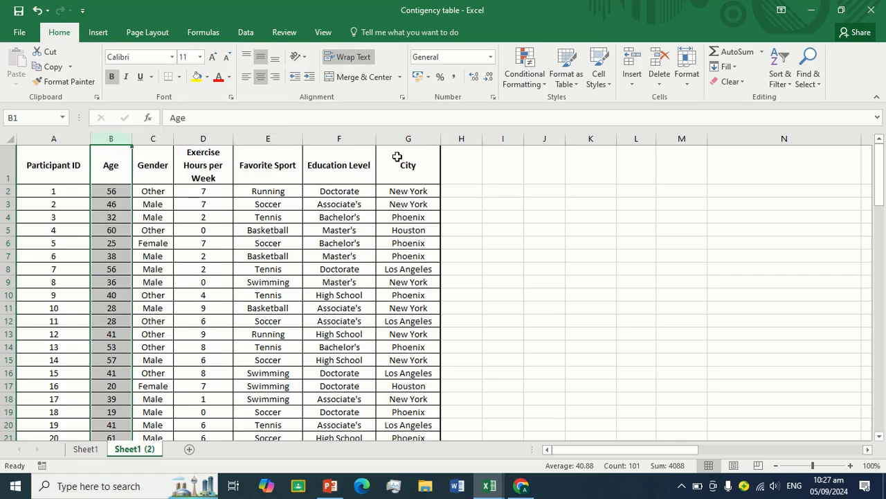
Insert a PivotChart with a PivotTable from the participant data in A1:G101, placed at K4 of the existing worksheet.
{"action": "left_click_drag", "start_coordinate": [397, 157], "coordinate": [39, 411]}
{"action": "scroll", "coordinate": [356, 198], "scroll_direction": "up", "scroll_amount": 20}
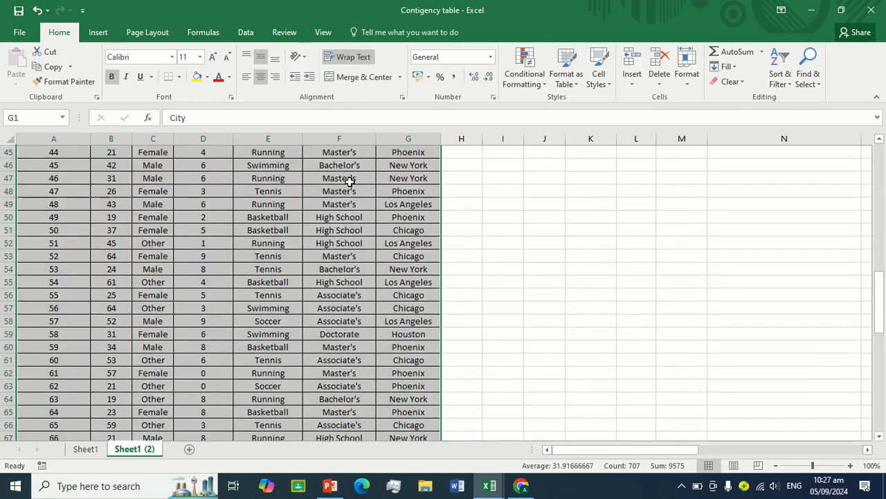
{"action": "scroll", "coordinate": [333, 169], "scroll_direction": "up", "scroll_amount": 4}
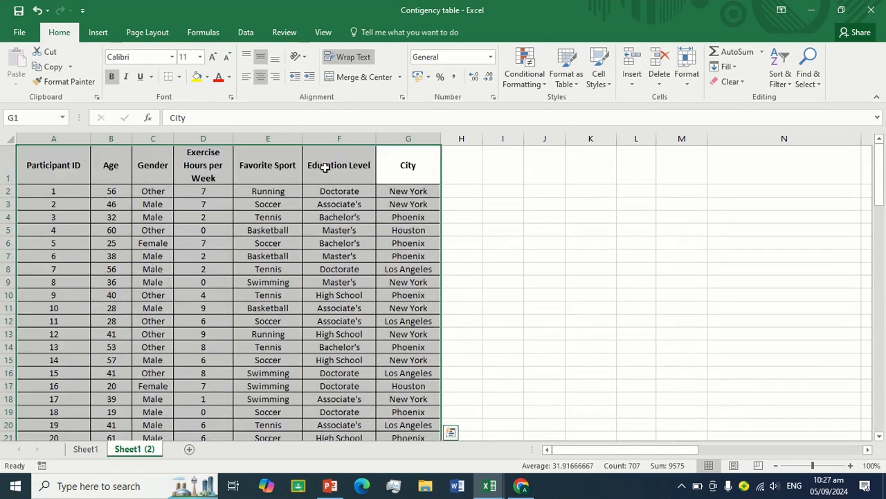
{"action": "left_click", "coordinate": [98, 32]}
{"action": "left_click", "coordinate": [445, 79]}
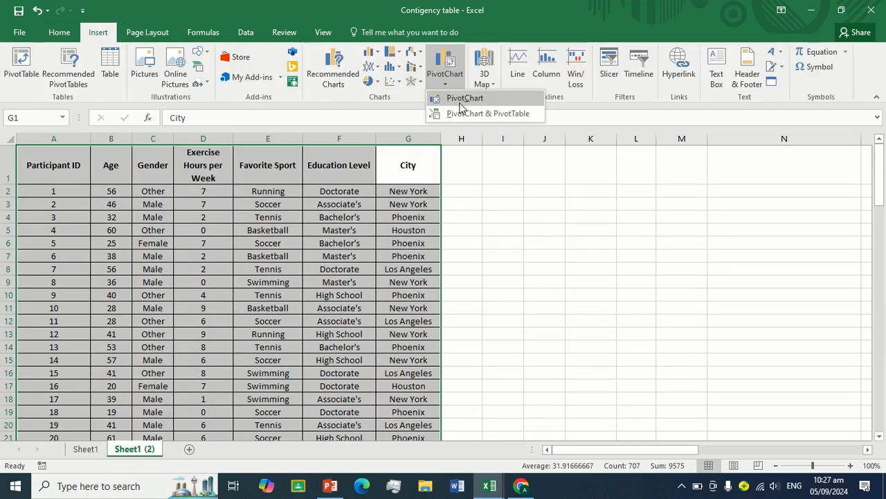
{"action": "left_click", "coordinate": [479, 116]}
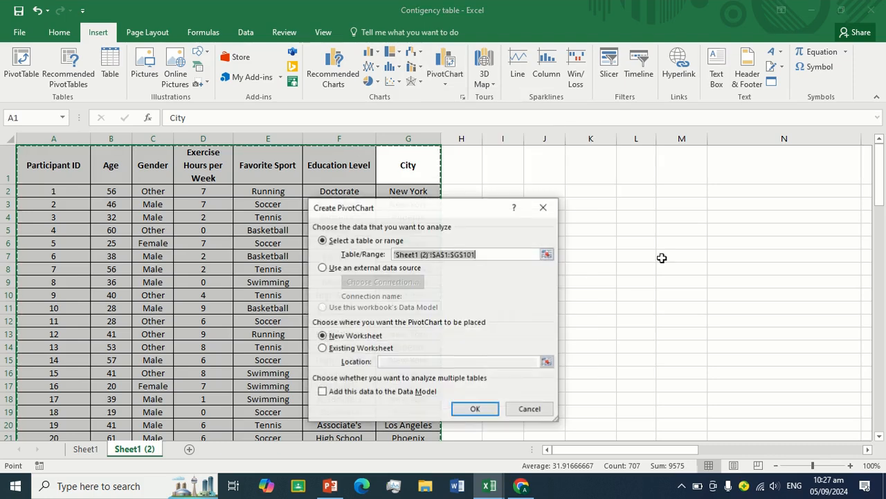
{"action": "left_click", "coordinate": [324, 348]}
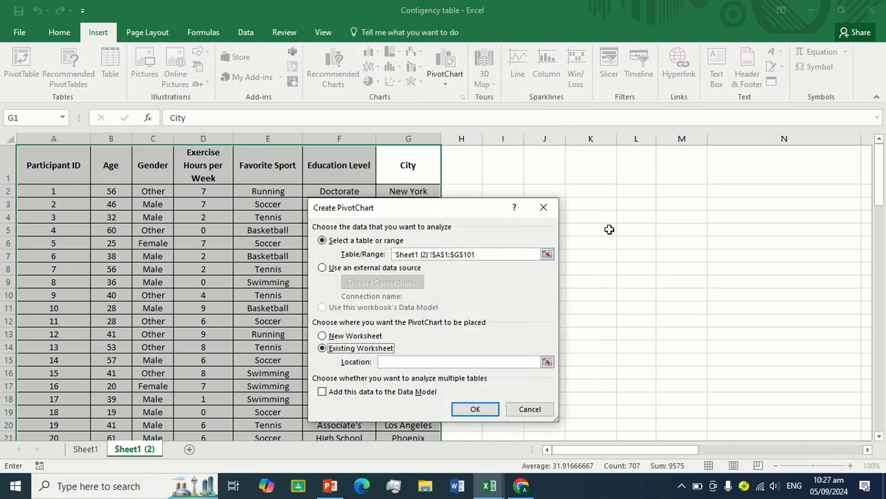
{"action": "left_click", "coordinate": [593, 215]}
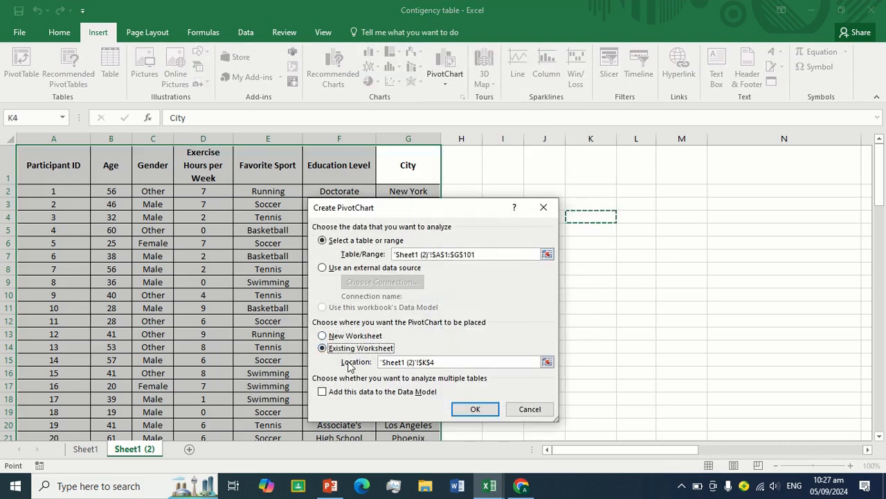
{"action": "left_click", "coordinate": [477, 408]}
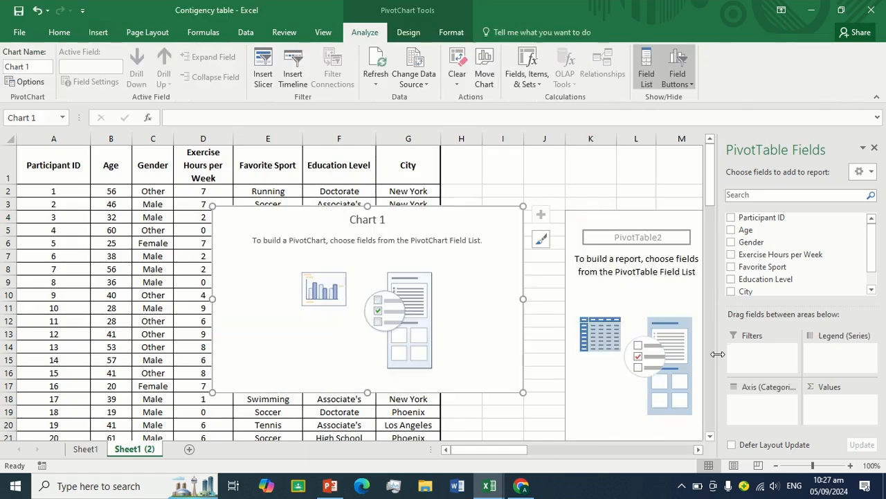
Add the Age field to the axis categories so each age becomes a row of the PivotTable.
{"action": "left_click_drag", "start_coordinate": [517, 450], "coordinate": [606, 451]}
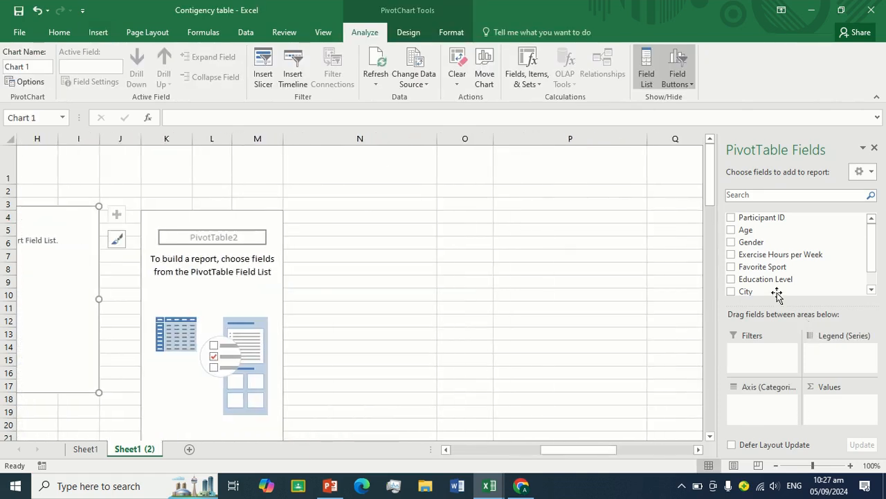
{"action": "left_click_drag", "start_coordinate": [757, 233], "coordinate": [766, 403]}
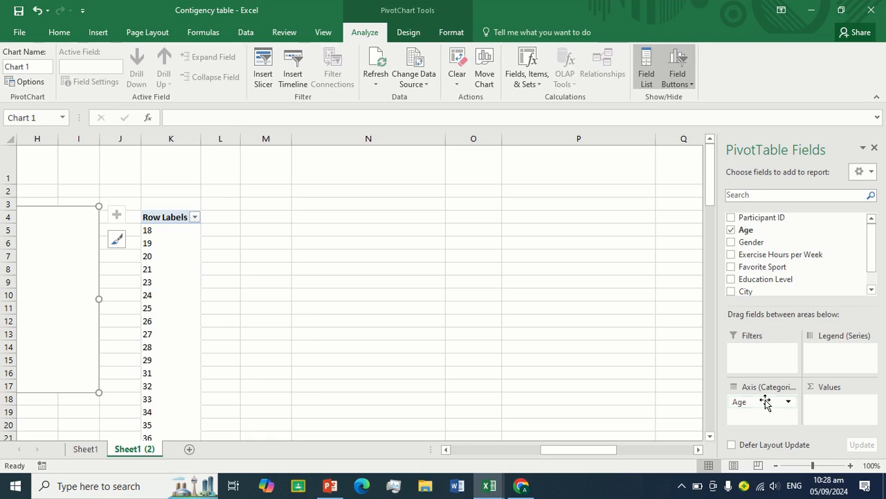
{"action": "scroll", "coordinate": [223, 350], "scroll_direction": "down", "scroll_amount": 10}
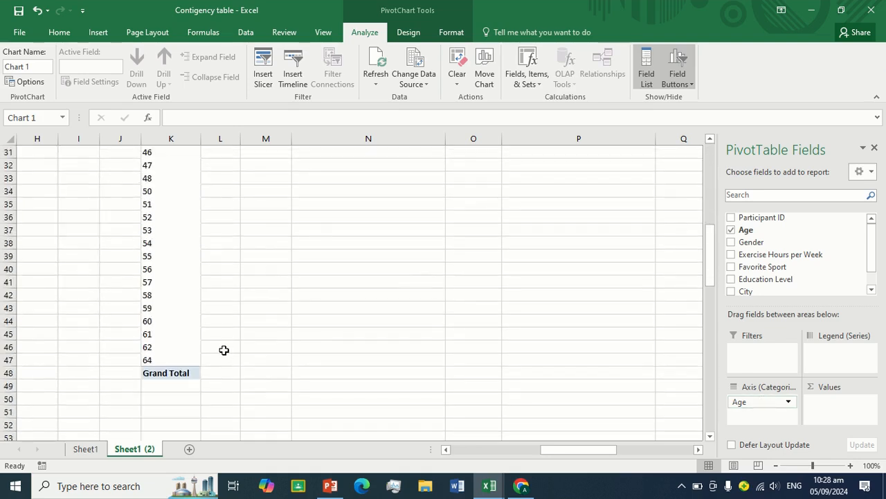
{"action": "scroll", "coordinate": [224, 350], "scroll_direction": "up", "scroll_amount": 10}
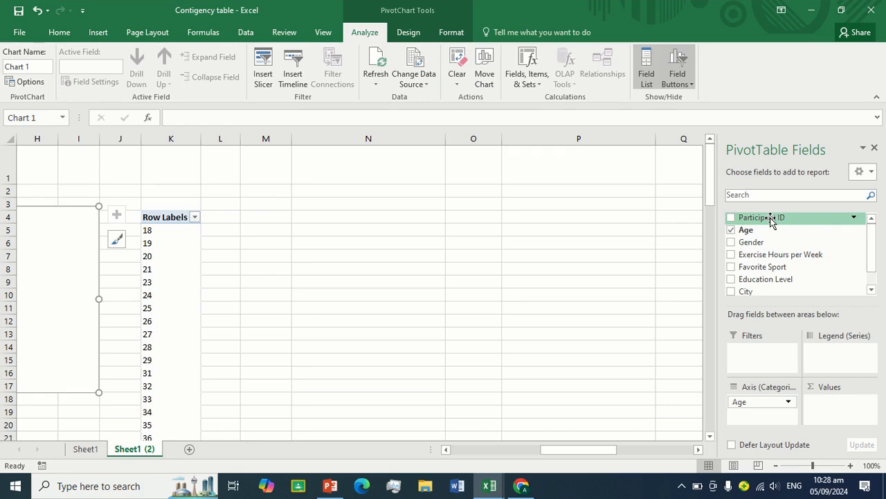
Add Participant ID to the PivotTable values and summarize it by Count.
{"action": "left_click_drag", "start_coordinate": [770, 217], "coordinate": [836, 403]}
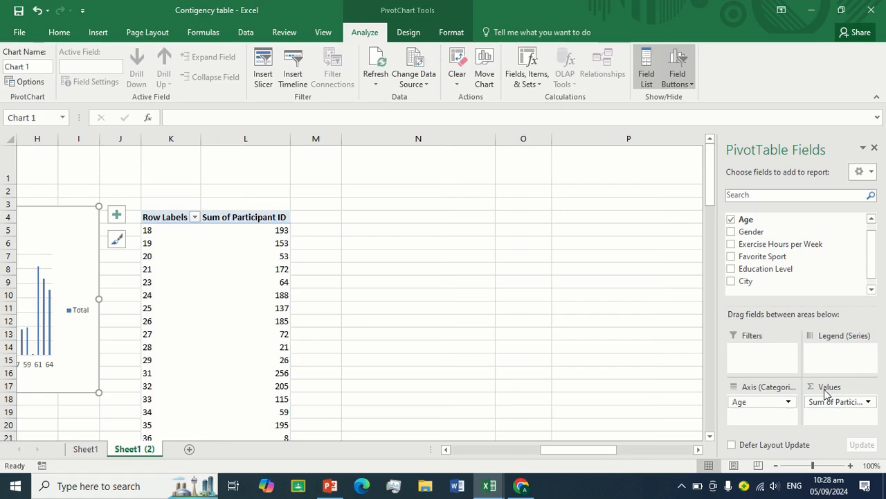
{"action": "left_click", "coordinate": [869, 402]}
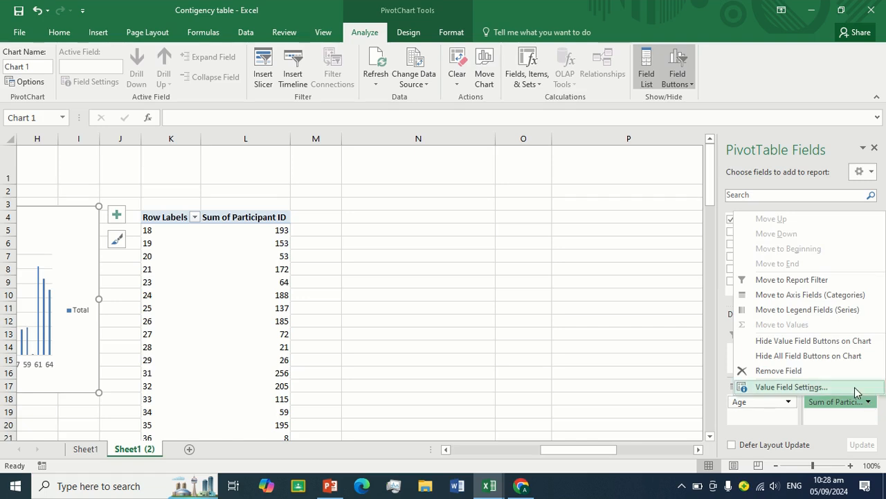
{"action": "left_click", "coordinate": [857, 389]}
{"action": "left_click", "coordinate": [360, 332]}
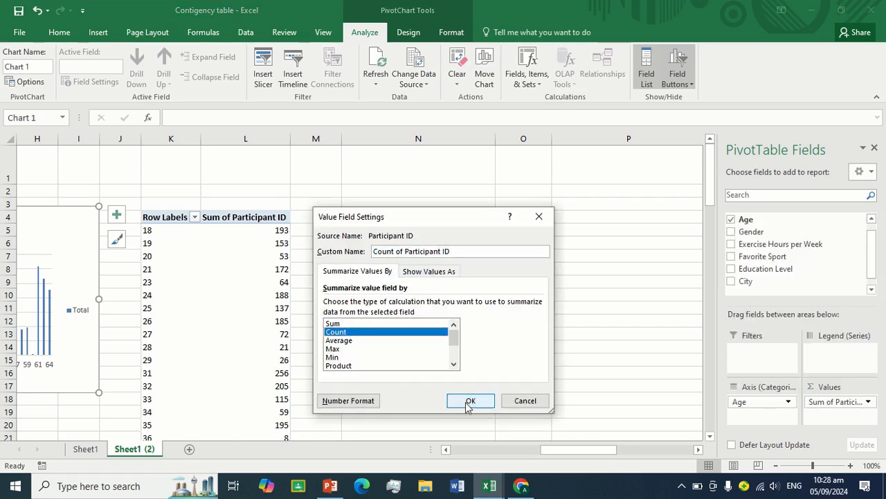
{"action": "left_click", "coordinate": [471, 401]}
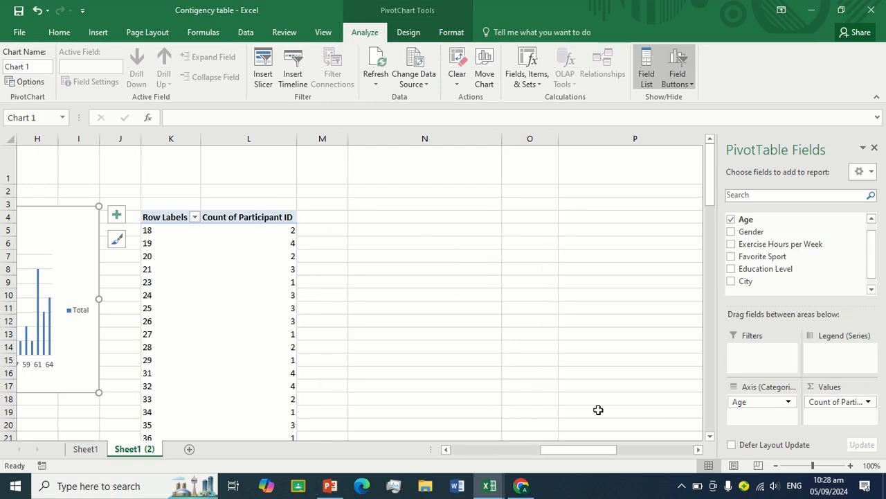
Delete the pivot chart covering the participant data, keeping only the PivotTable.
{"action": "left_click_drag", "start_coordinate": [607, 450], "coordinate": [538, 436]}
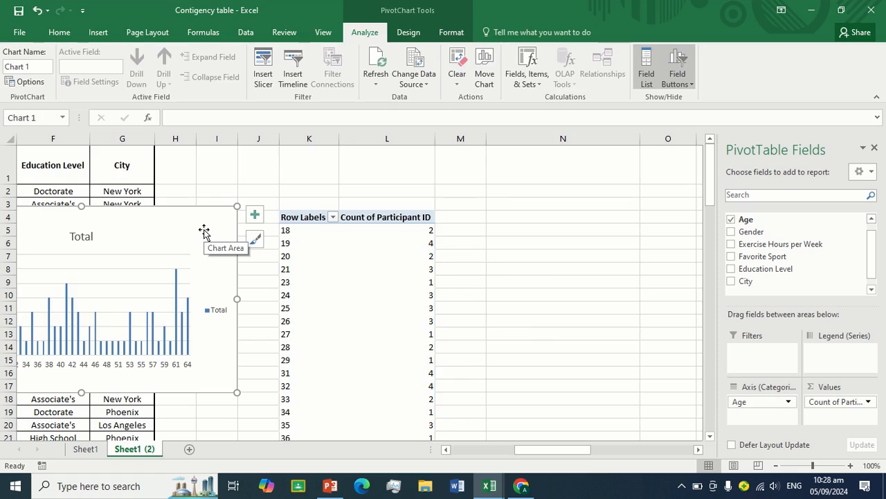
{"action": "key", "text": "Delete"}
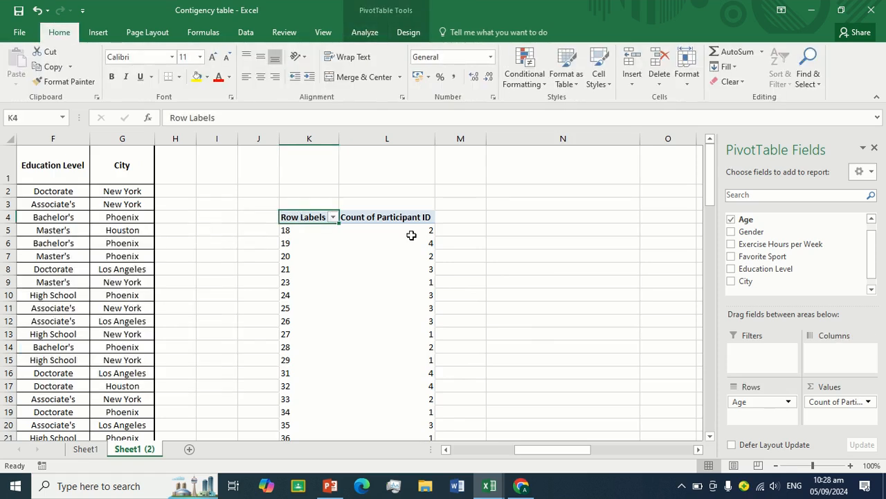
Examine the participant counts per age in the PivotTable, including the grand total.
{"action": "left_click", "coordinate": [411, 232]}
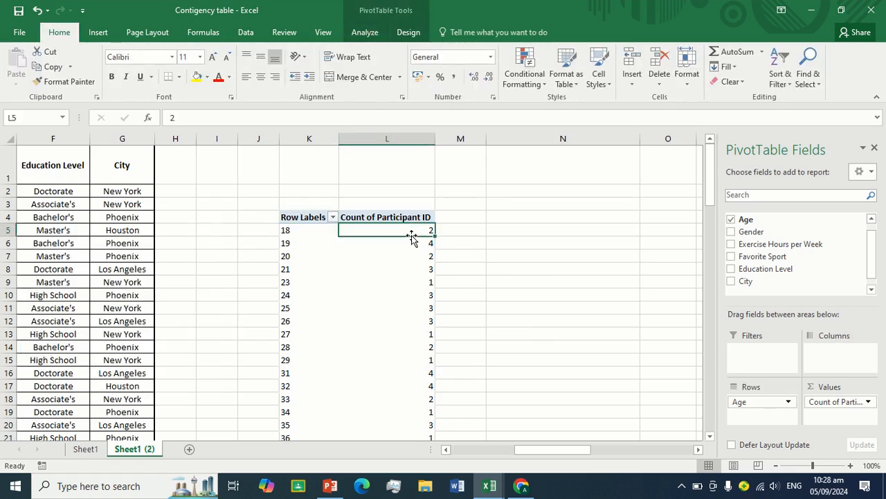
{"action": "scroll", "coordinate": [415, 236], "scroll_direction": "down", "scroll_amount": 3}
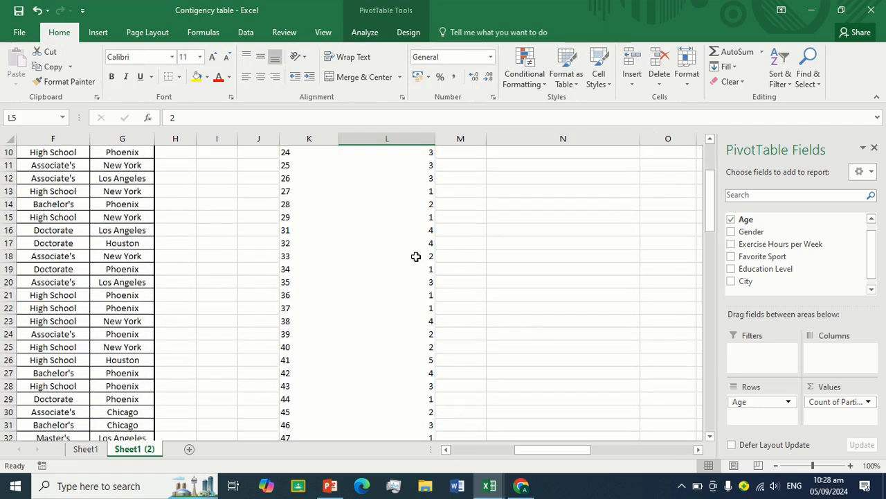
{"action": "left_click", "coordinate": [416, 318]}
{"action": "scroll", "coordinate": [417, 315], "scroll_direction": "down", "scroll_amount": 3}
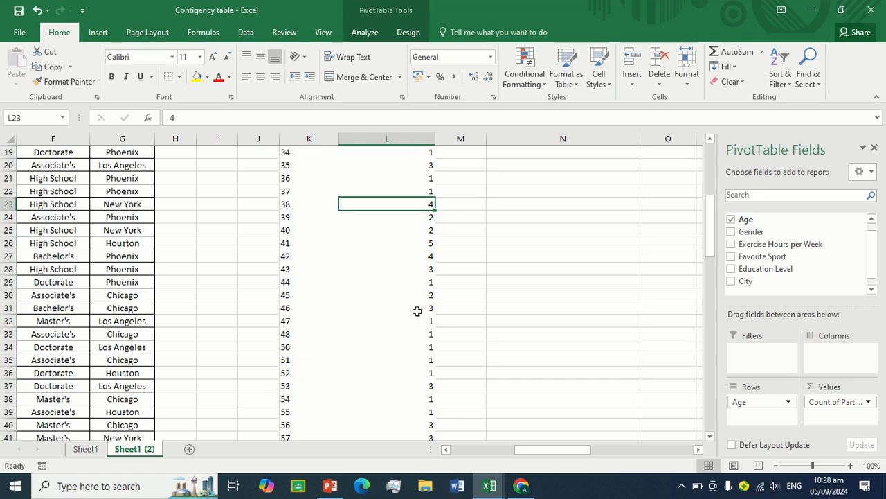
{"action": "scroll", "coordinate": [418, 311], "scroll_direction": "down", "scroll_amount": 3}
{"action": "left_click", "coordinate": [421, 398]}
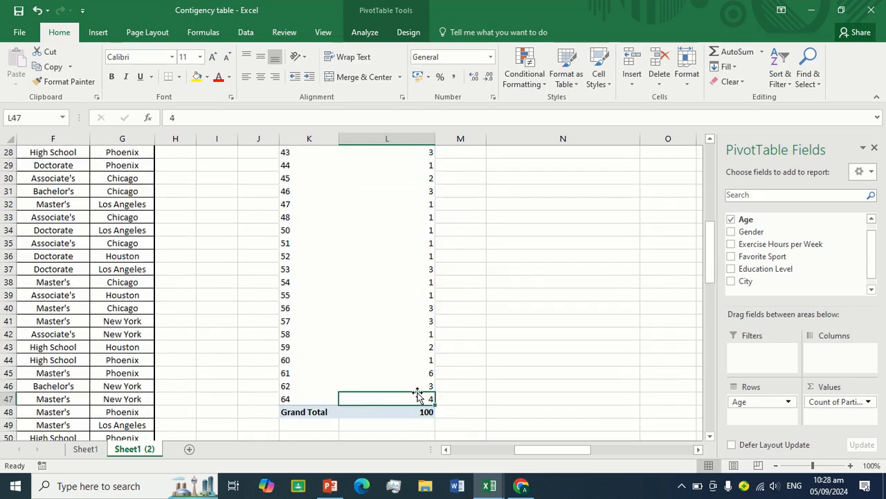
{"action": "left_click", "coordinate": [425, 410]}
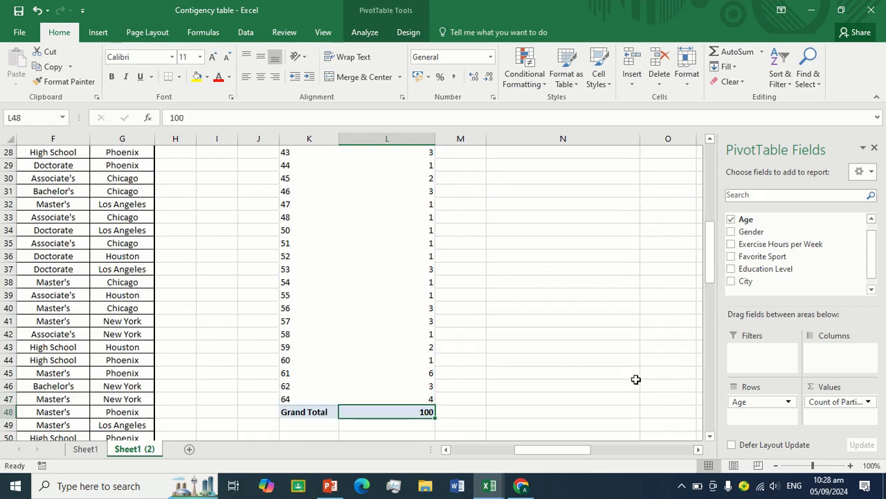
{"action": "scroll", "coordinate": [635, 379], "scroll_direction": "up", "scroll_amount": 9}
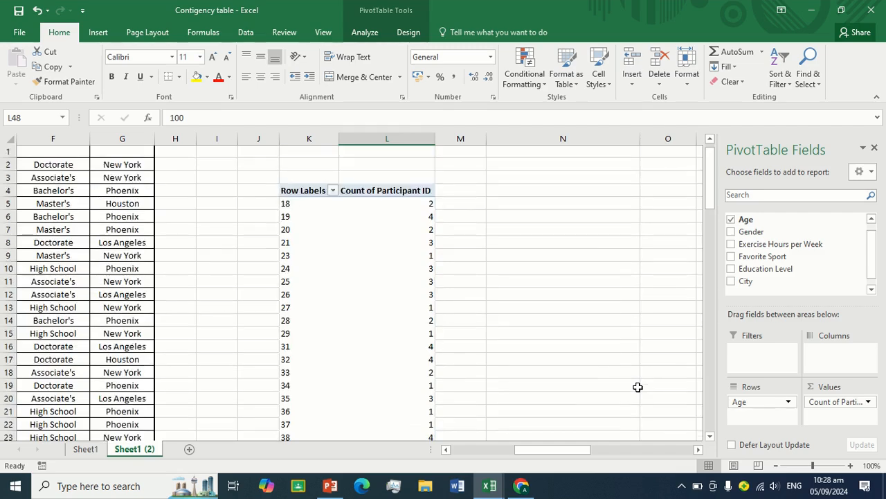
{"action": "scroll", "coordinate": [638, 387], "scroll_direction": "up", "scroll_amount": 1}
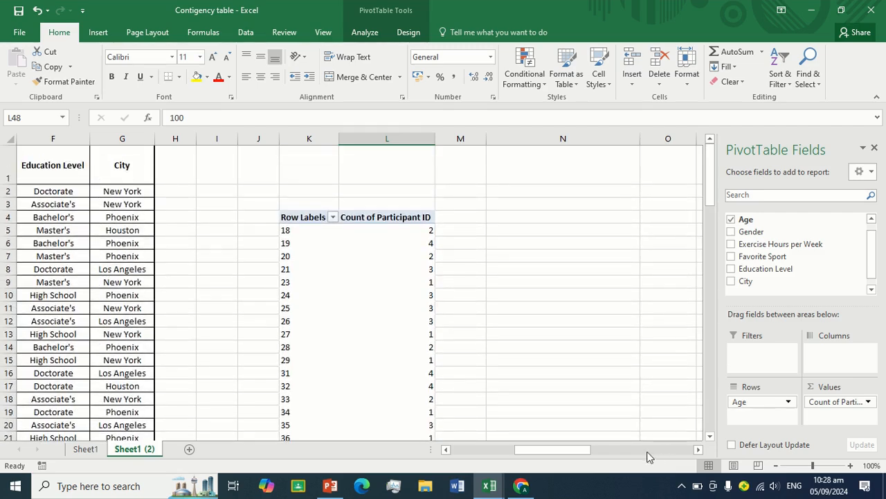
Add the Gender field to the PivotTable columns so participant counts are split by gender for each age.
{"action": "left_click_drag", "start_coordinate": [763, 236], "coordinate": [824, 351]}
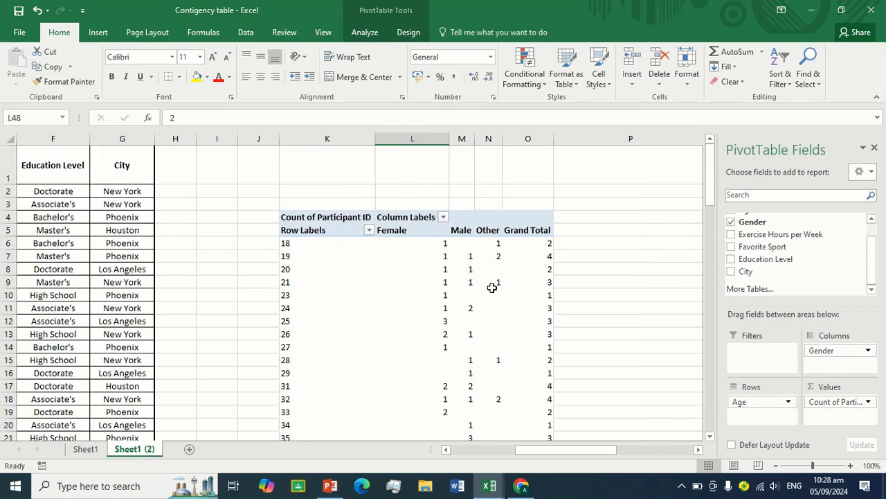
{"action": "mouse_move", "coordinate": [492, 287]}
{"action": "scroll", "coordinate": [320, 242], "scroll_direction": "down", "scroll_amount": 2}
{"action": "left_click", "coordinate": [309, 167]}
{"action": "scroll", "coordinate": [315, 205], "scroll_direction": "up", "scroll_amount": 2}
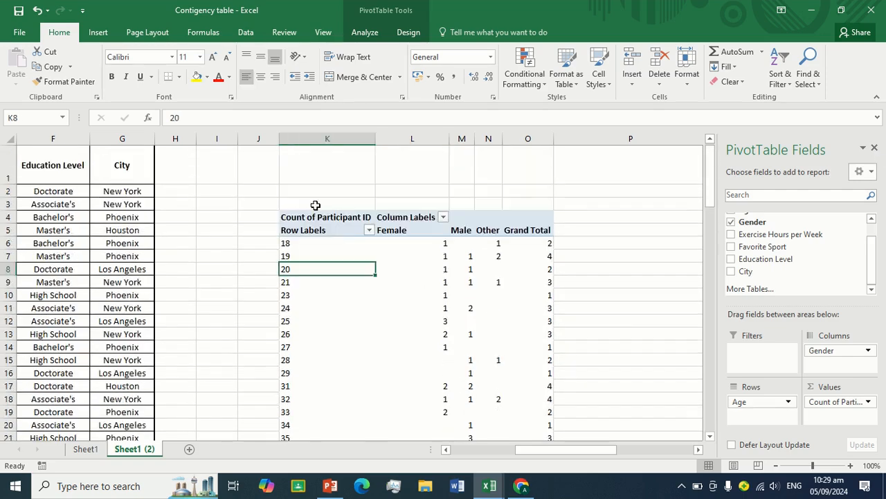
Group the PivotTable's age row labels into intervals of 10, starting at 18 and ending at 64.
{"action": "right_click", "coordinate": [320, 247]}
{"action": "left_click", "coordinate": [355, 141]}
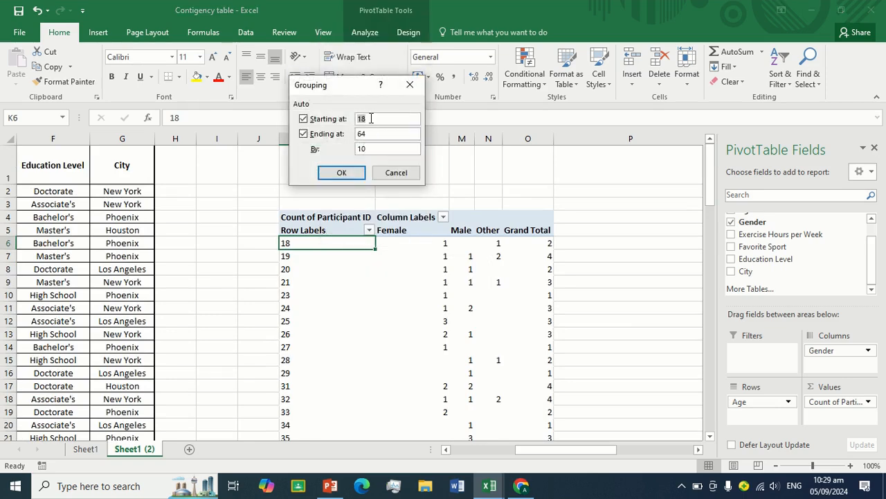
{"action": "left_click", "coordinate": [371, 118]}
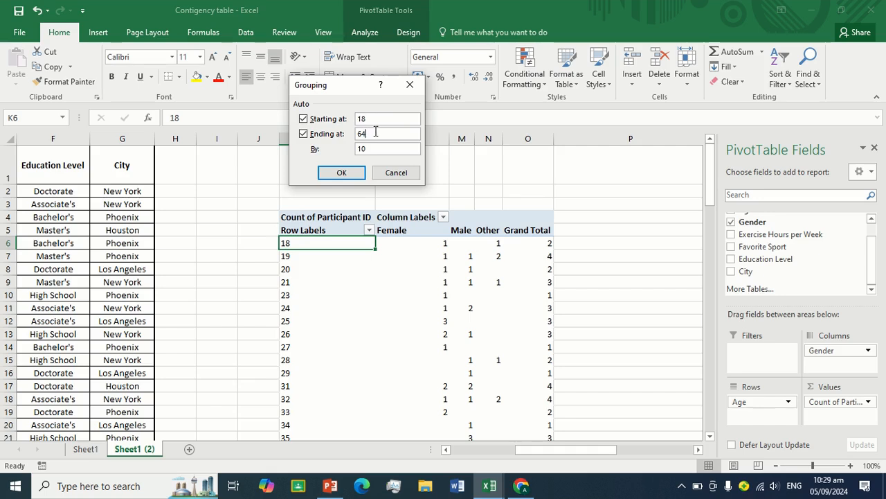
{"action": "left_click", "coordinate": [355, 173]}
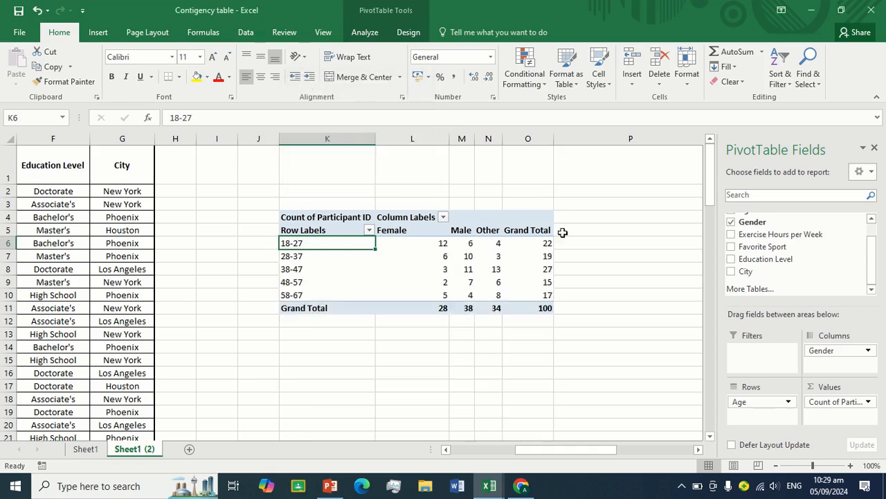
{"action": "left_click", "coordinate": [643, 258]}
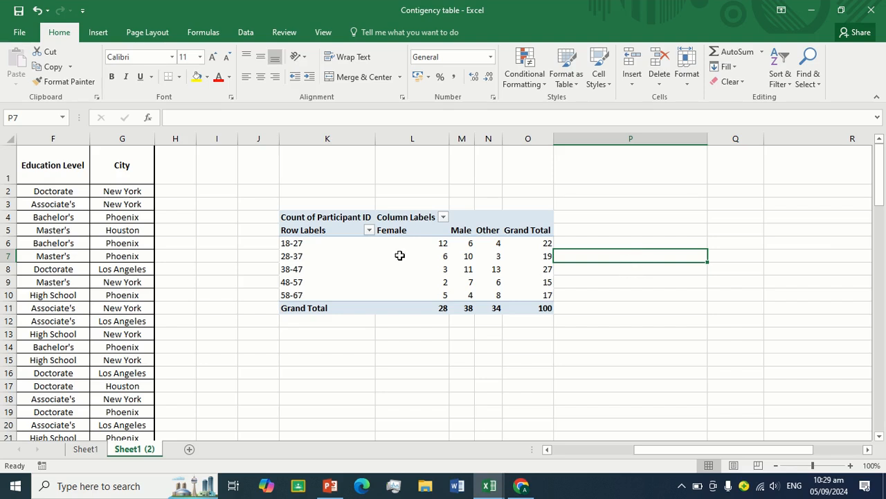
Center the contents of the PivotTable from its Row Labels header row through the Grand Total row.
{"action": "left_click_drag", "start_coordinate": [305, 235], "coordinate": [545, 307]}
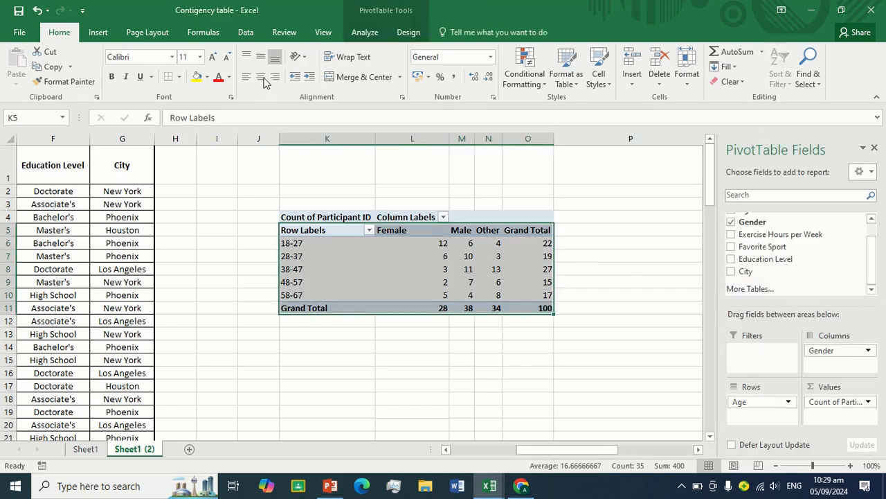
{"action": "left_click", "coordinate": [260, 76]}
{"action": "left_click", "coordinate": [613, 253]}
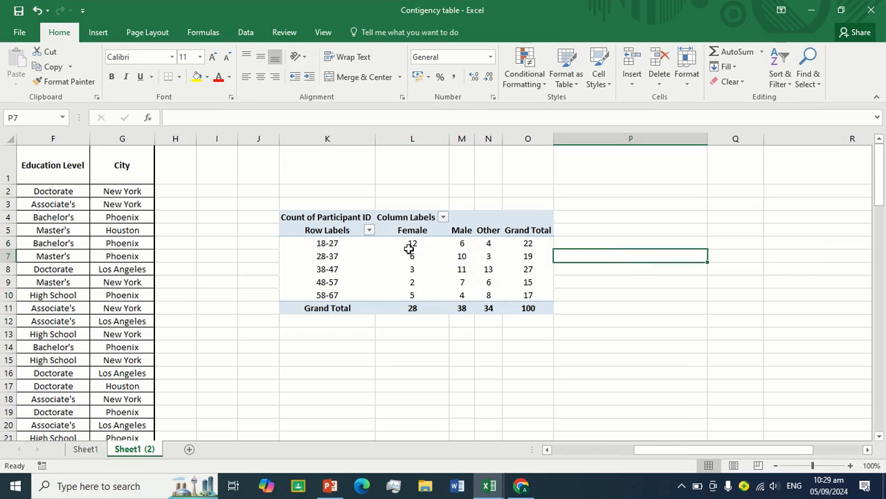
Apply all borders and a thick outside border to the PivotTable from the Row Labels header to the Grand Total row.
{"action": "left_click_drag", "start_coordinate": [305, 230], "coordinate": [527, 317]}
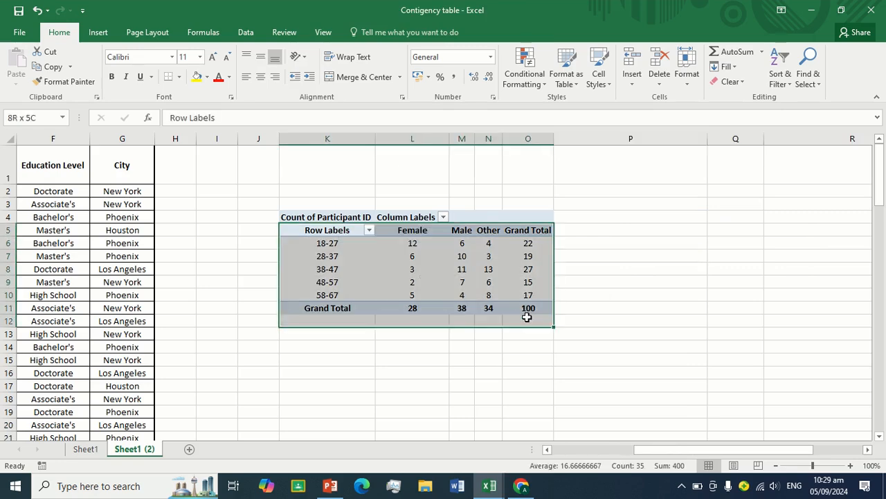
{"action": "left_click", "coordinate": [179, 77]}
{"action": "left_click", "coordinate": [193, 188]}
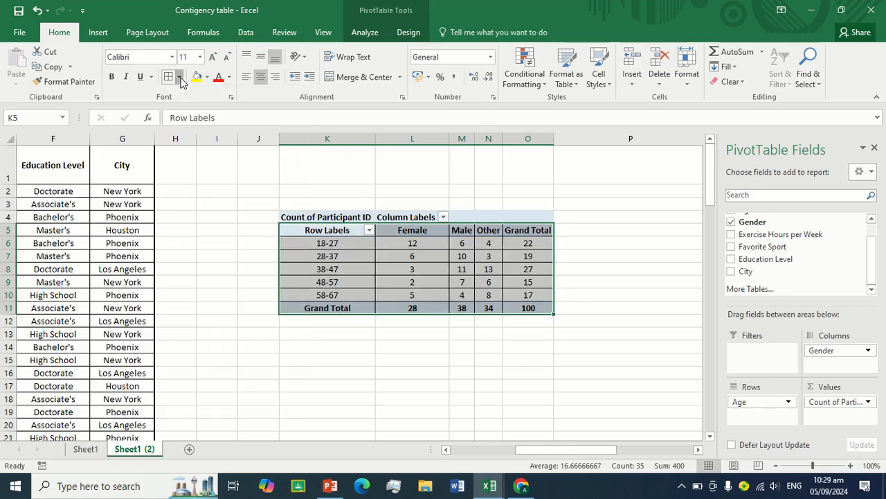
{"action": "left_click", "coordinate": [178, 77]}
{"action": "left_click", "coordinate": [200, 217]}
{"action": "left_click", "coordinate": [638, 279]}
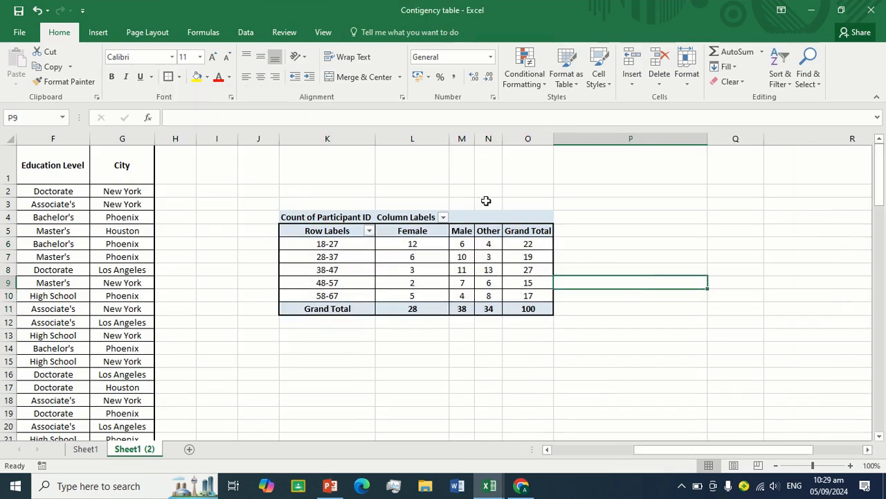
Resize the Female, Male, Other and Grand Total columns to nearly equal widths.
{"action": "left_click_drag", "start_coordinate": [449, 139], "coordinate": [523, 141]}
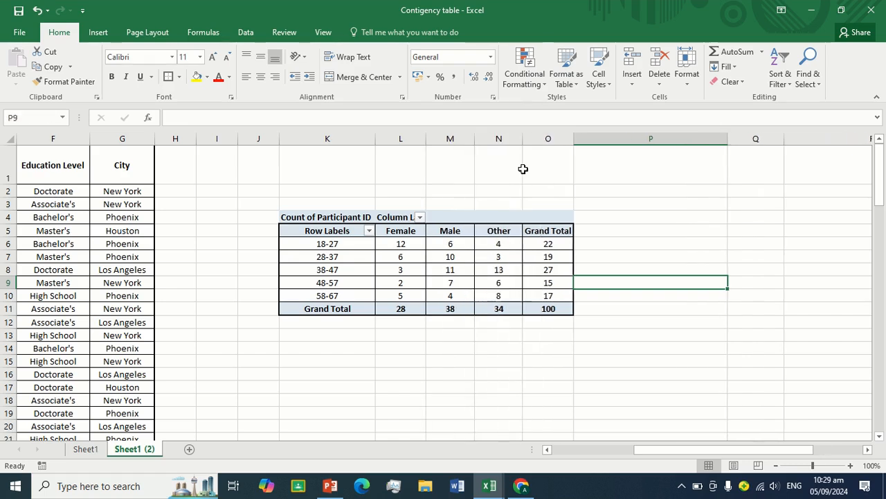
{"action": "left_click", "coordinate": [633, 344]}
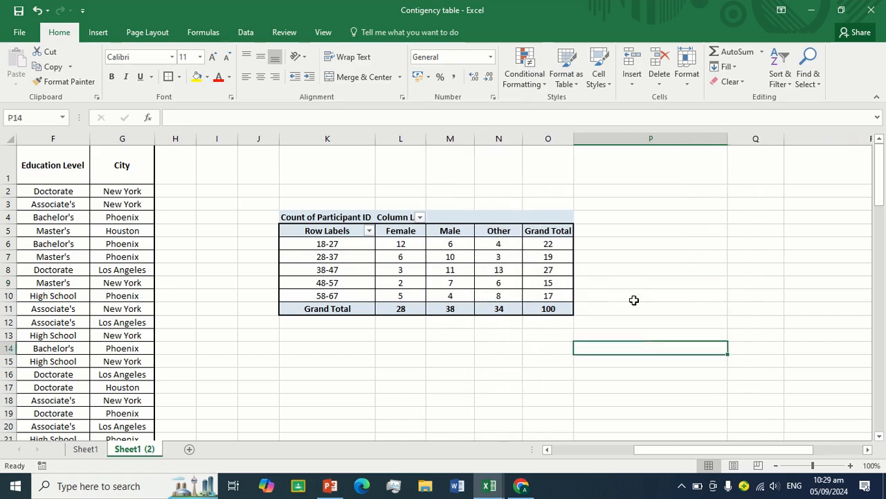
{"action": "left_click_drag", "start_coordinate": [660, 451], "coordinate": [577, 459]}
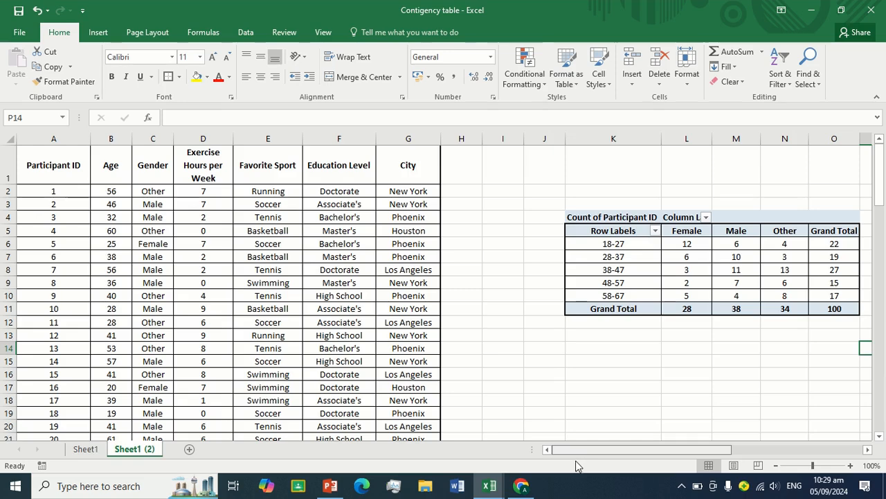
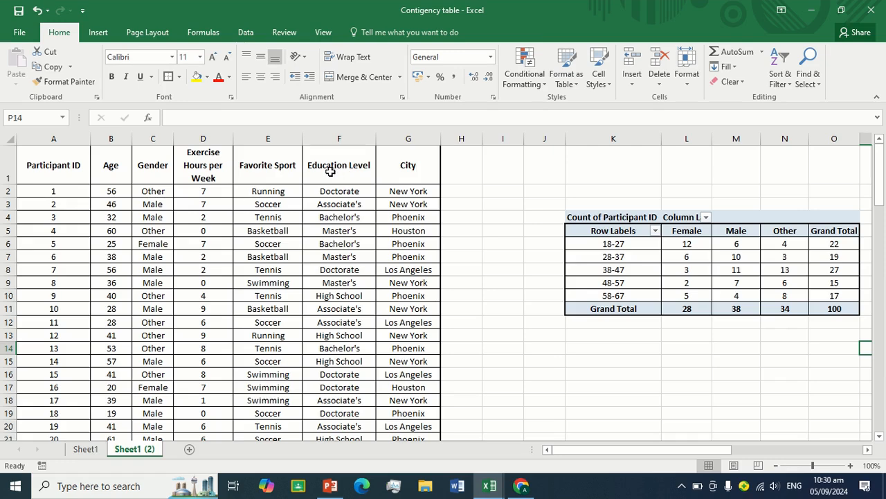
{"action": "left_click", "coordinate": [416, 171]}
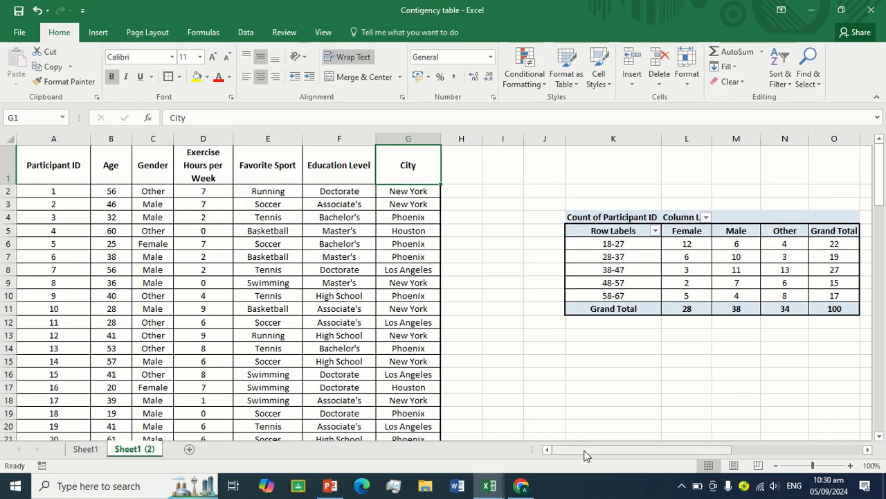
{"action": "left_click_drag", "start_coordinate": [584, 455], "coordinate": [593, 455]}
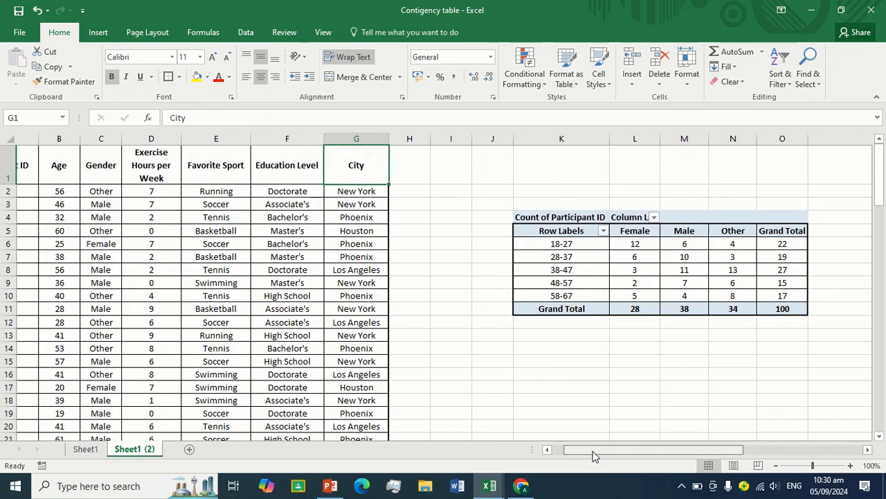
{"action": "left_click_drag", "start_coordinate": [592, 455], "coordinate": [648, 455]}
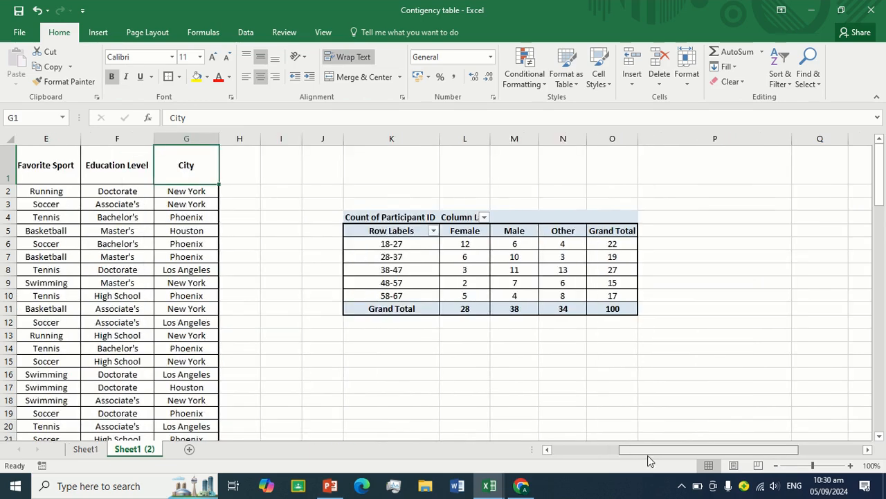
Start a new PivotChart using columns A to G of Sheet1 (2) as the source range.
{"action": "left_click", "coordinate": [386, 346]}
{"action": "left_click", "coordinate": [97, 33]}
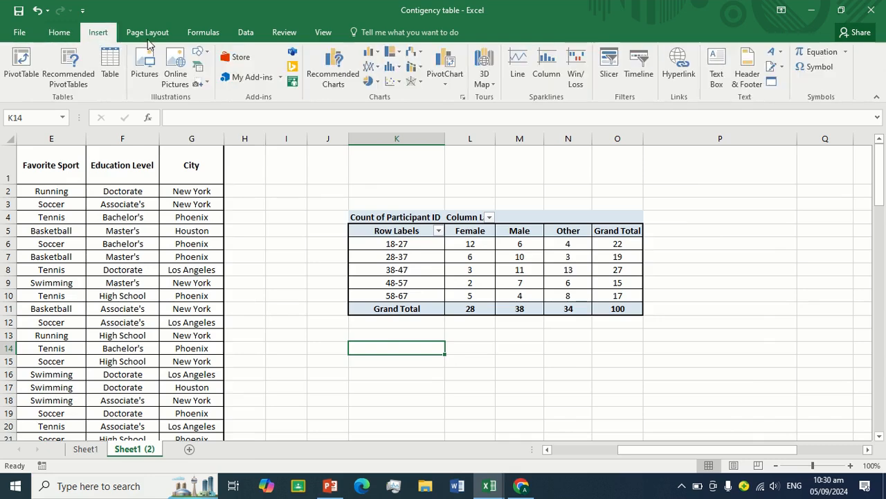
{"action": "left_click", "coordinate": [446, 81]}
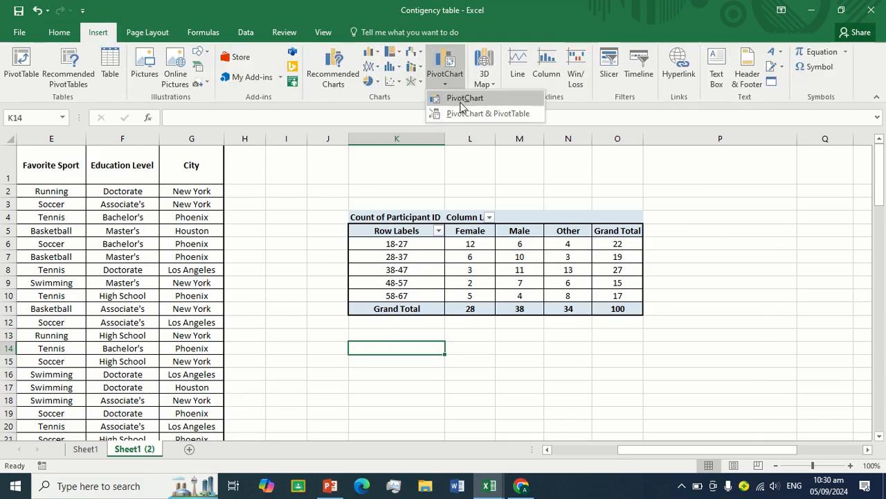
{"action": "left_click", "coordinate": [463, 99]}
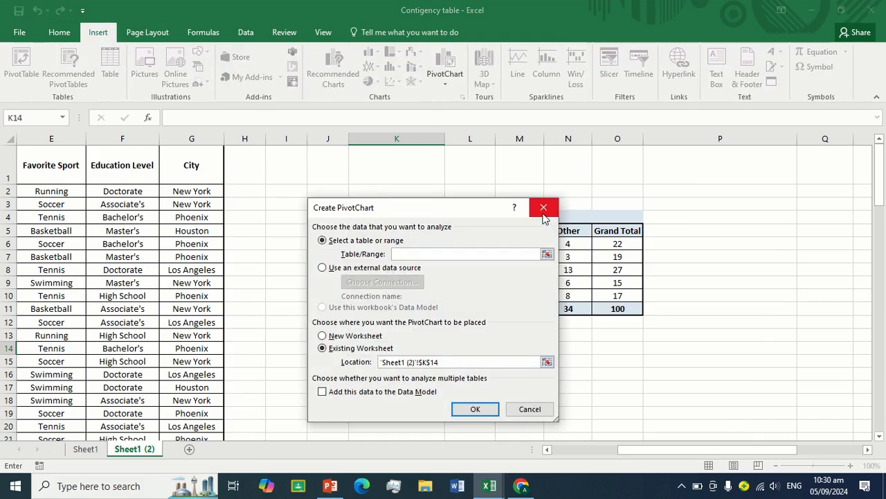
{"action": "left_click", "coordinate": [547, 255]}
{"action": "left_click_drag", "start_coordinate": [194, 138], "coordinate": [2, 127]}
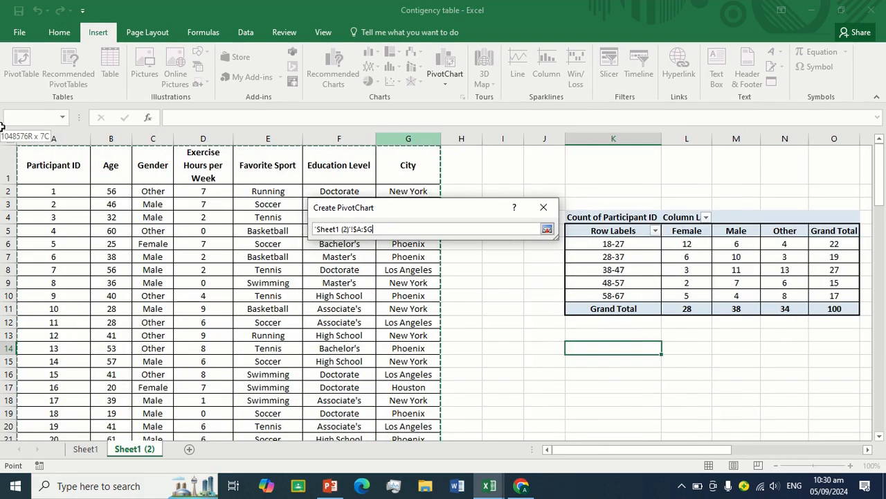
{"action": "key", "text": "Return"}
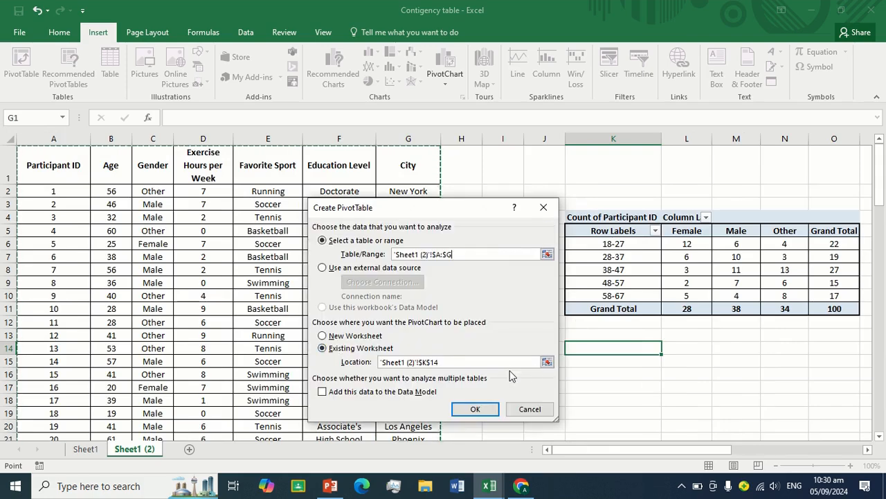
Place the new PivotChart and its PivotTable on the existing worksheet at cell K14 and create them.
{"action": "left_click", "coordinate": [547, 361]}
{"action": "left_click", "coordinate": [589, 349]}
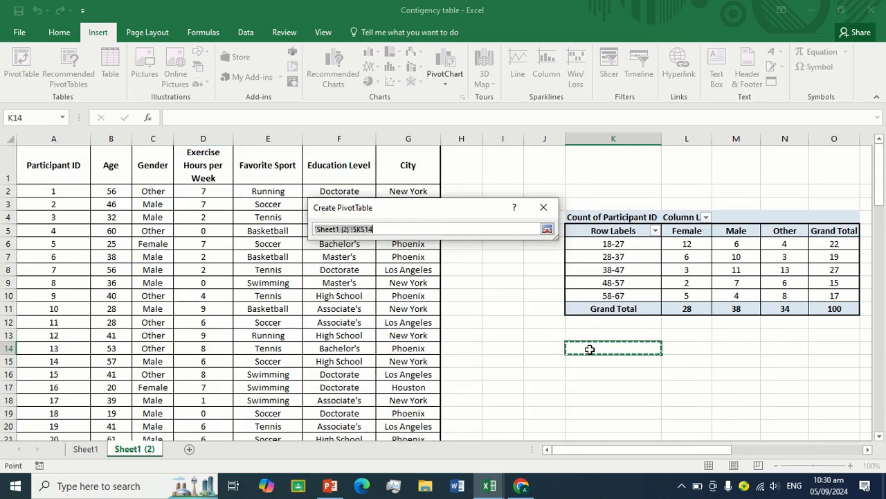
{"action": "key", "text": "Return"}
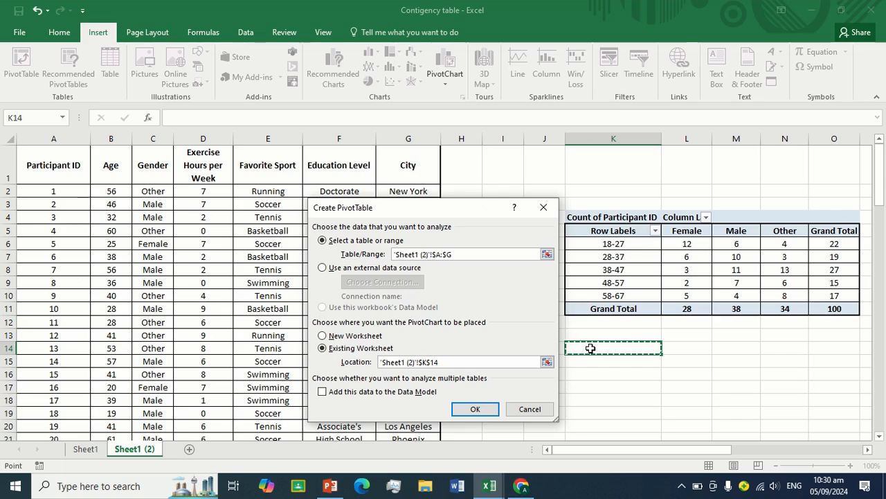
{"action": "left_click", "coordinate": [488, 406]}
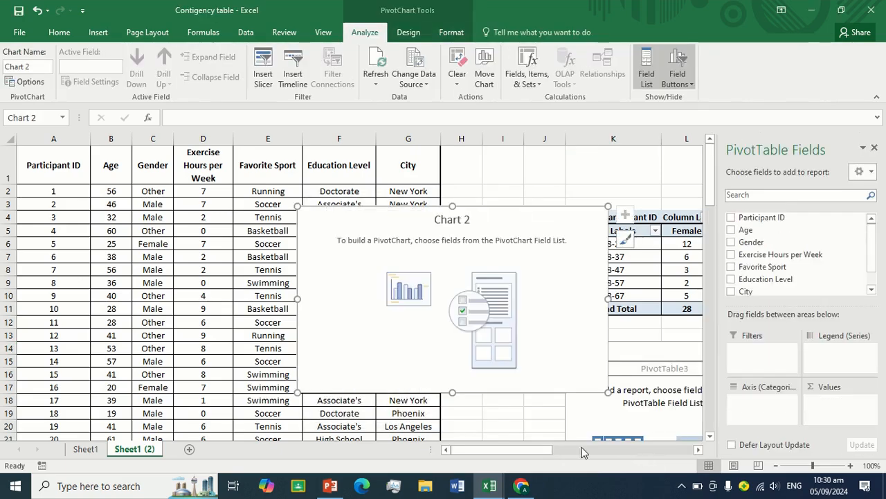
Add Exercise Hours per Week to the values of the new PivotTable and summarize it by Average.
{"action": "left_click_drag", "start_coordinate": [583, 449], "coordinate": [611, 449]}
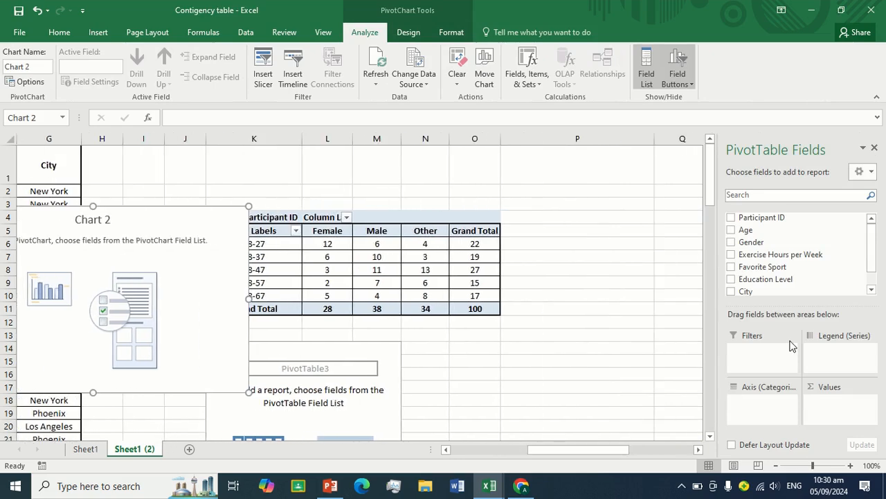
{"action": "left_click_drag", "start_coordinate": [781, 254], "coordinate": [827, 406]}
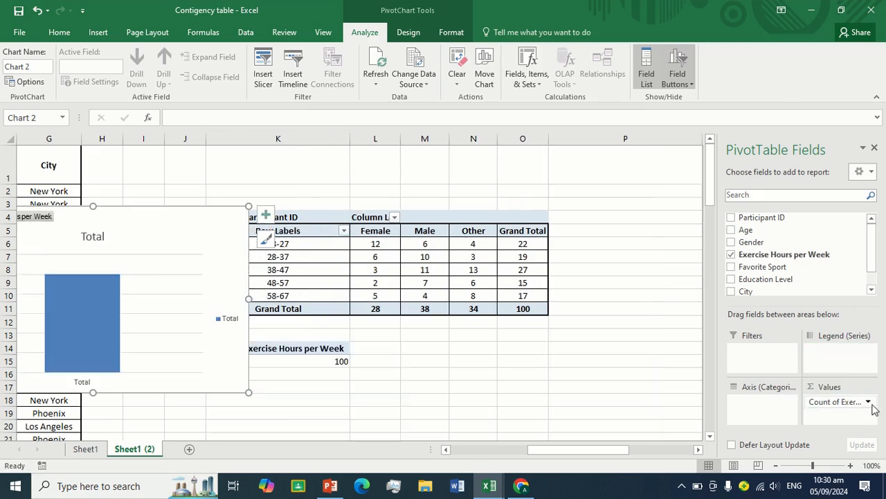
{"action": "left_click", "coordinate": [867, 402]}
{"action": "left_click", "coordinate": [775, 439]}
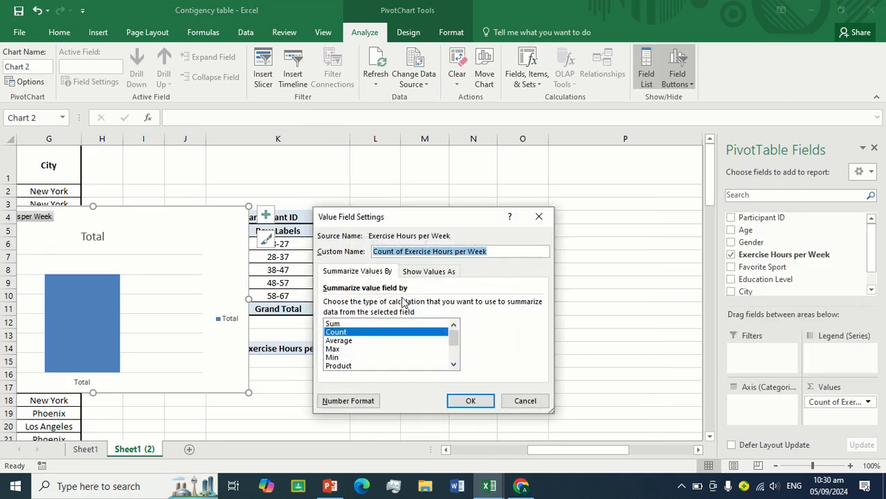
{"action": "left_click", "coordinate": [357, 342]}
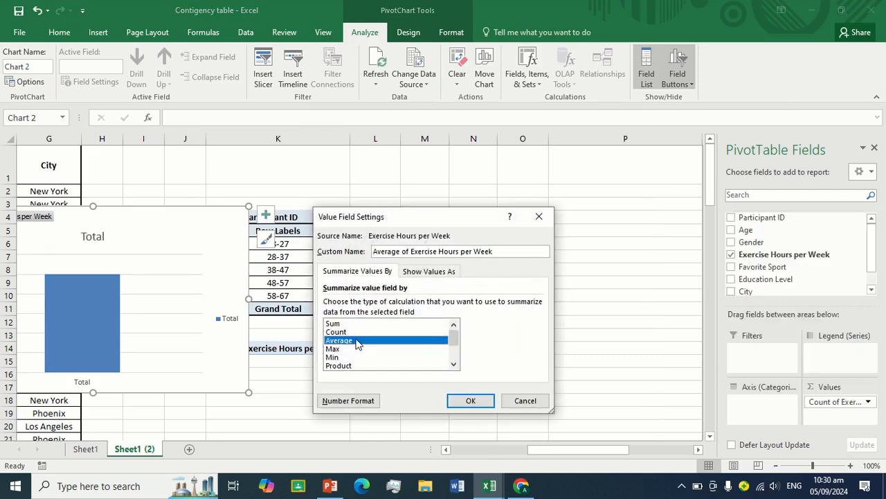
{"action": "left_click", "coordinate": [482, 403]}
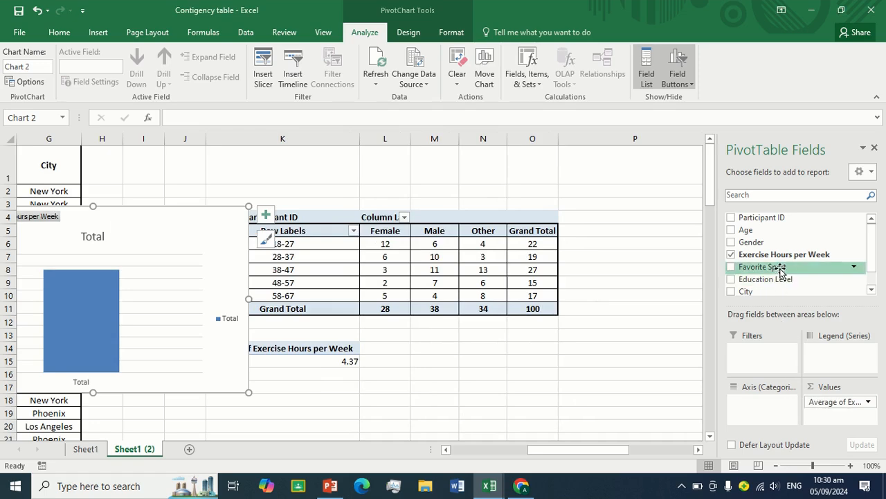
Lay out the new pivot with Favorite Sport as axis categories, Gender as legend series and Education Level as filter.
{"action": "left_click_drag", "start_coordinate": [780, 272], "coordinate": [773, 402]}
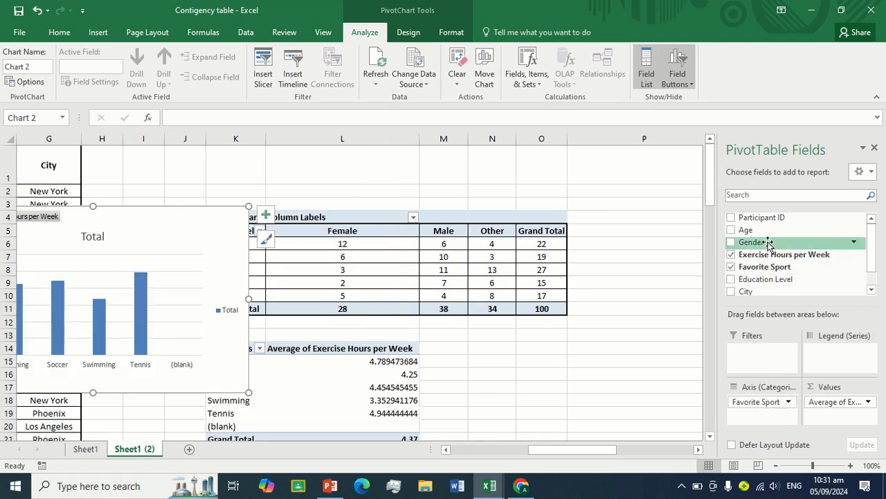
{"action": "left_click_drag", "start_coordinate": [768, 242], "coordinate": [829, 356]}
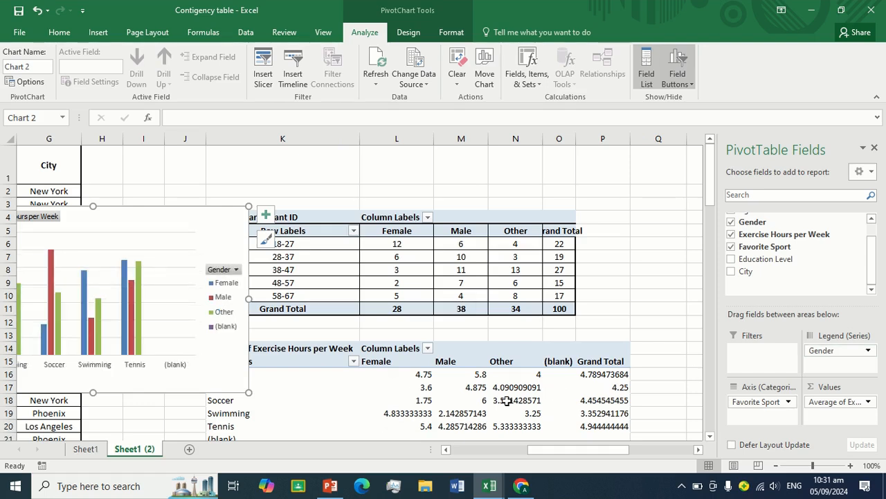
{"action": "mouse_move", "coordinate": [508, 401]}
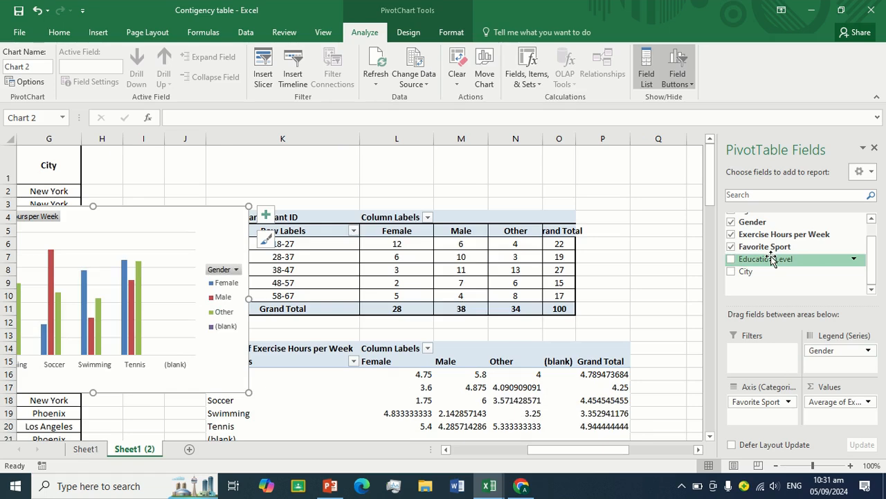
{"action": "left_click_drag", "start_coordinate": [773, 260], "coordinate": [767, 356]}
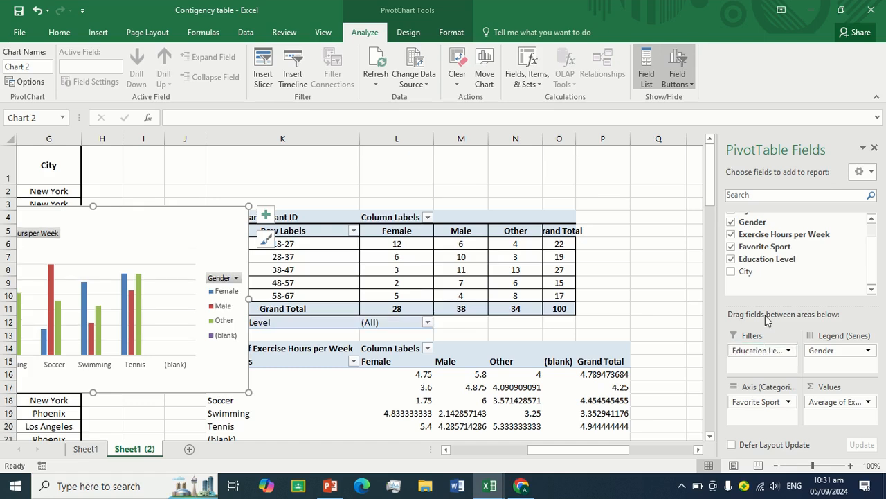
Try to add City as a second report filter of the exercise-hours pivot.
{"action": "left_click_drag", "start_coordinate": [760, 271], "coordinate": [767, 354]}
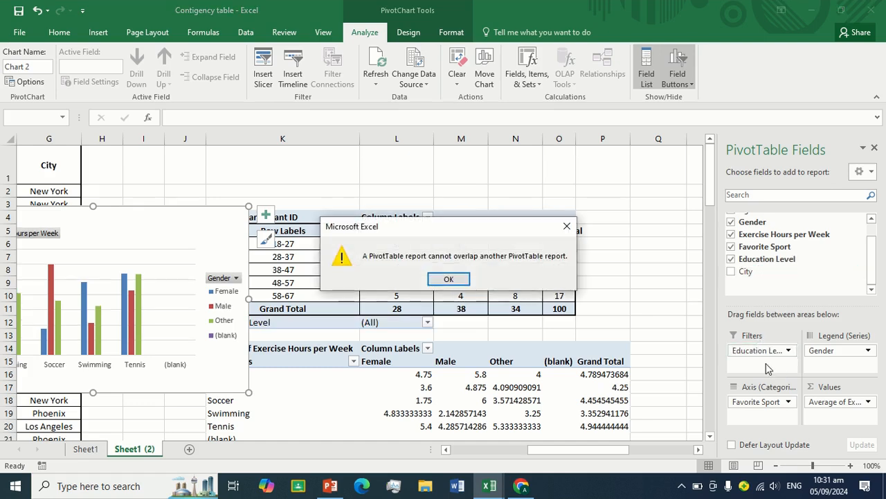
{"action": "left_click", "coordinate": [566, 228]}
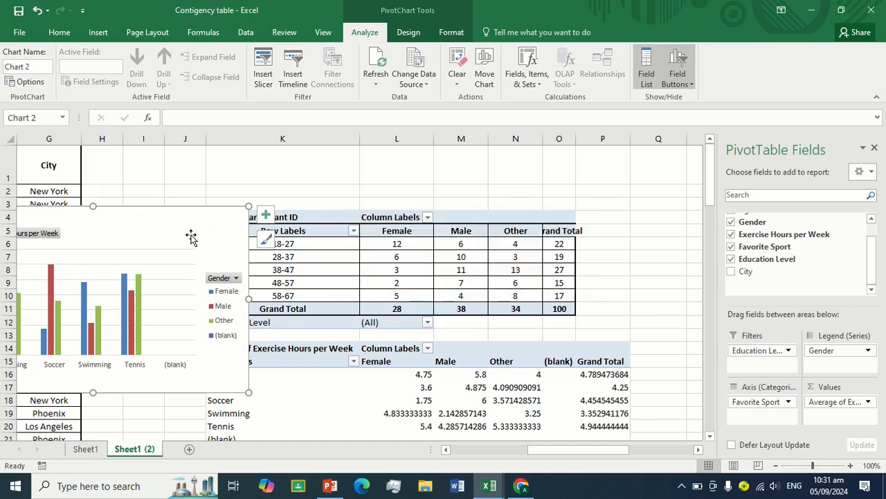
Delete the exercise-hours PivotChart and move its PivotTable two rows down, leaving space below the age-group table.
{"action": "key", "text": "Delete"}
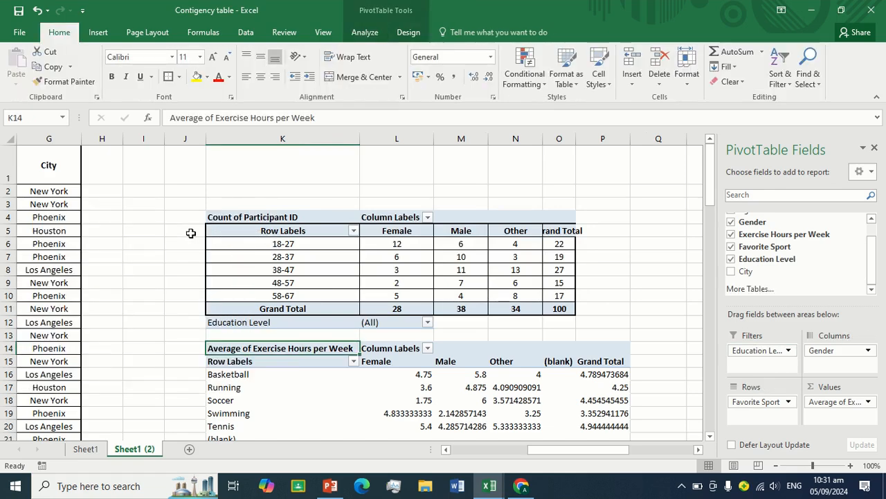
{"action": "left_click_drag", "start_coordinate": [260, 323], "coordinate": [589, 410]}
{"action": "left_click_drag", "start_coordinate": [269, 248], "coordinate": [623, 247]}
{"action": "left_click", "coordinate": [623, 247]}
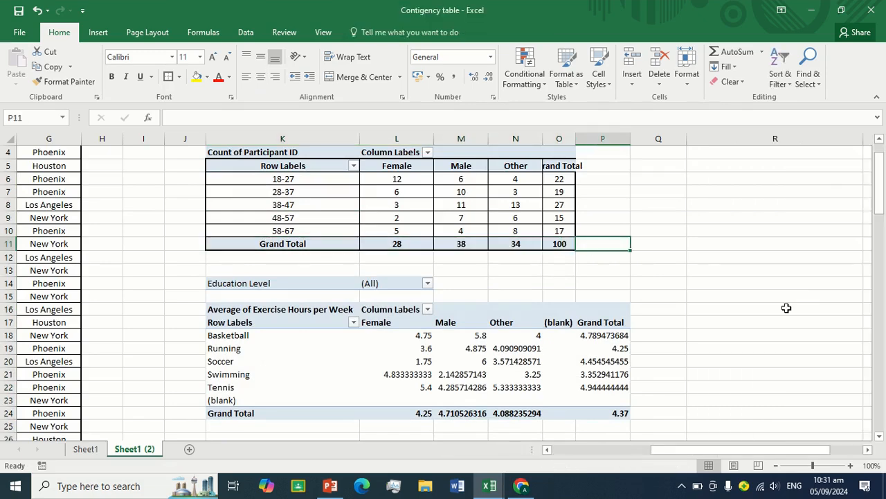
Add City as a second report filter of the exercise-hours PivotTable and close the field list.
{"action": "left_click", "coordinate": [574, 303]}
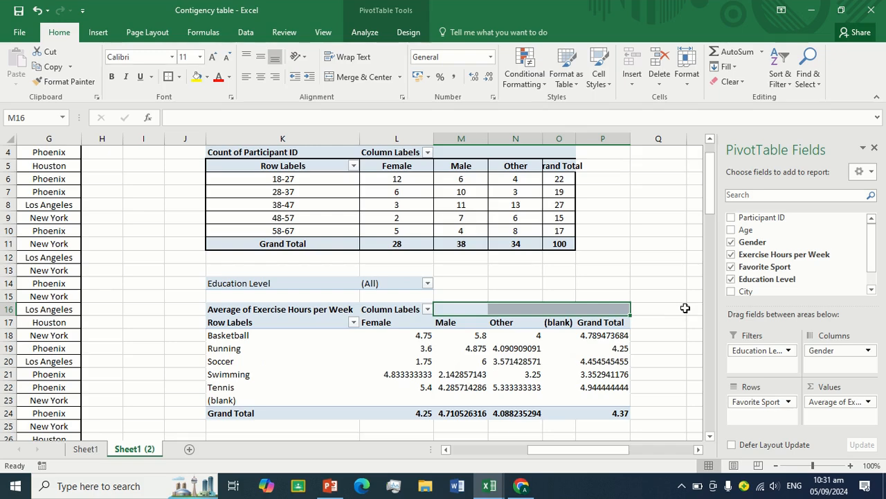
{"action": "mouse_move", "coordinate": [873, 257]}
{"action": "left_mouse_down"}
{"action": "mouse_move", "coordinate": [872, 266]}
{"action": "mouse_move", "coordinate": [873, 248]}
{"action": "left_mouse_up"}
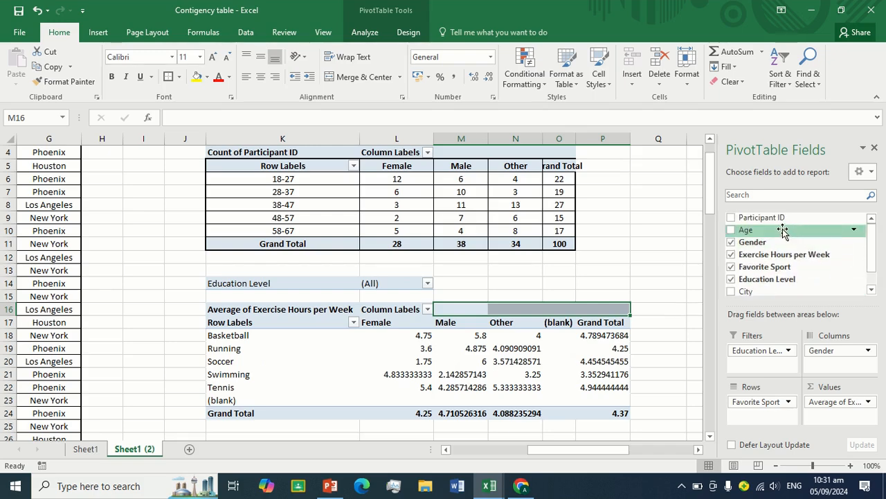
{"action": "left_click_drag", "start_coordinate": [762, 291], "coordinate": [774, 361]}
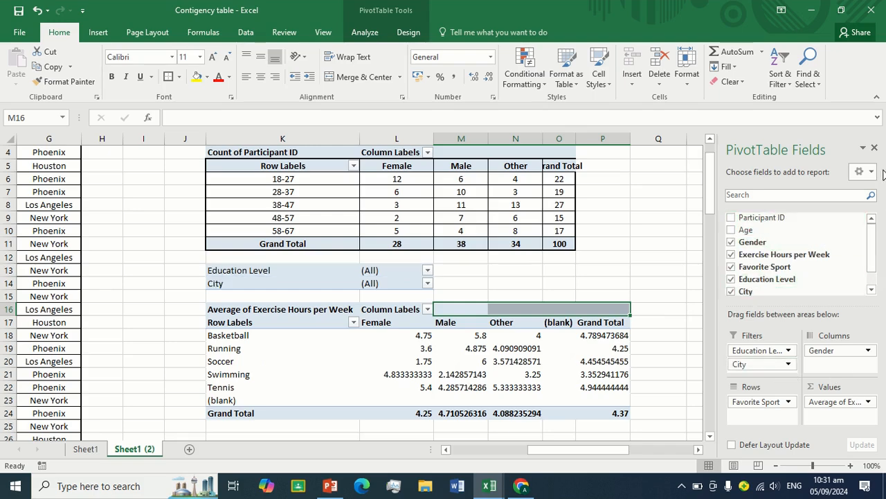
{"action": "left_click", "coordinate": [875, 149]}
Format the average exercise hours for Basketball through Tennis, cells L18 to P22, with two decimal places.
{"action": "scroll", "coordinate": [567, 392], "scroll_direction": "down", "scroll_amount": 1}
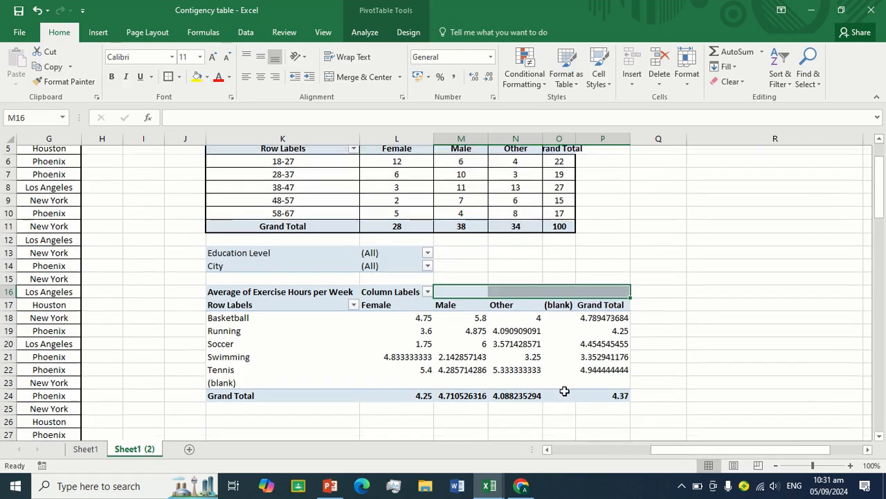
{"action": "left_click_drag", "start_coordinate": [414, 296], "coordinate": [602, 347]}
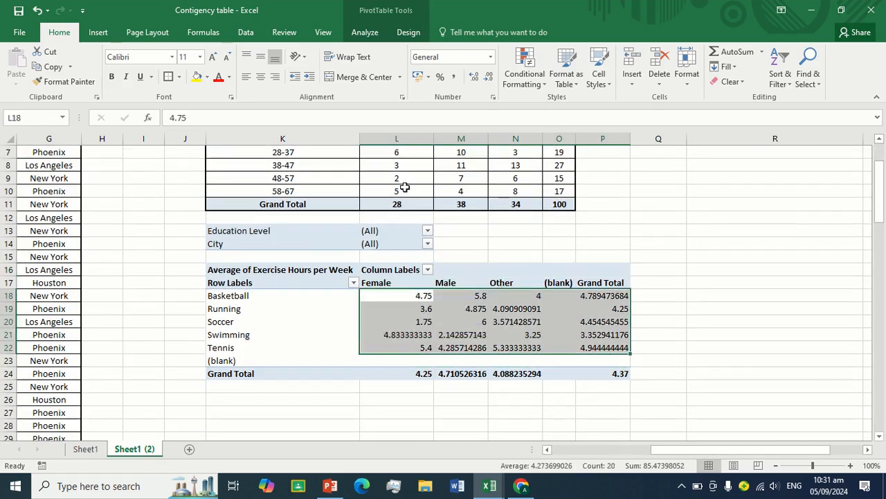
{"action": "left_click", "coordinate": [488, 77]}
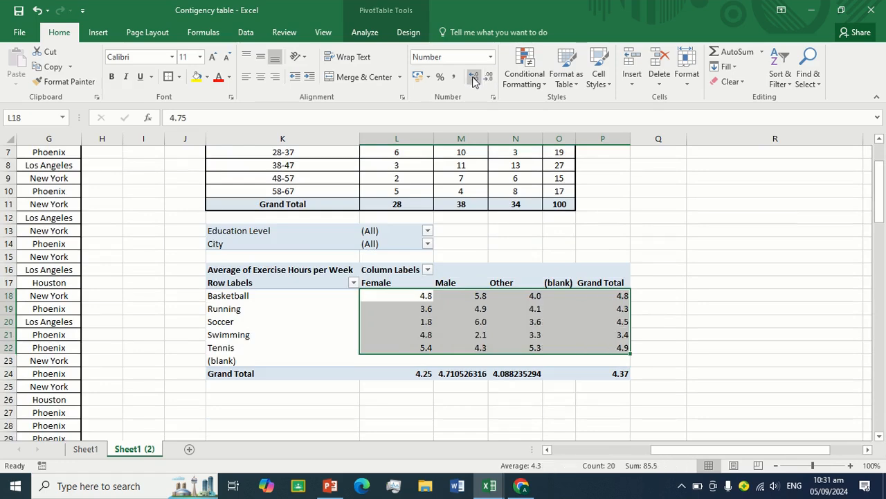
{"action": "left_click", "coordinate": [472, 79]}
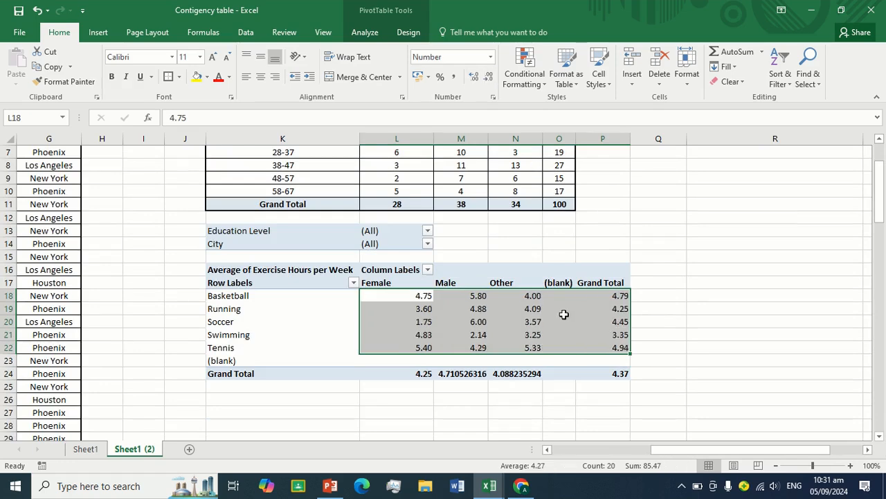
{"action": "left_click", "coordinate": [561, 283]}
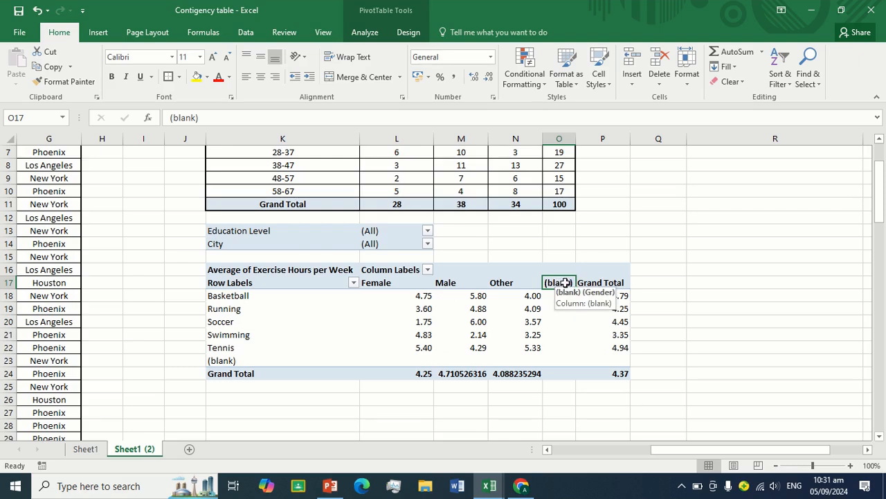
{"action": "right_click", "coordinate": [567, 284]}
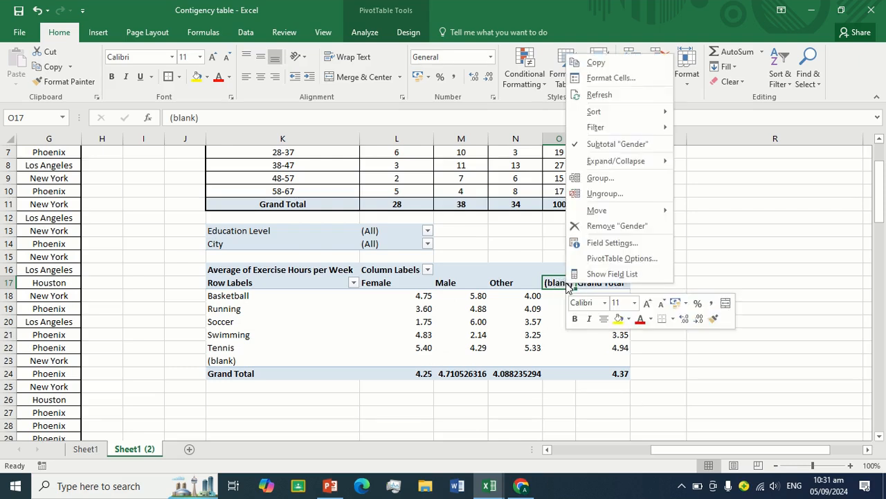
{"action": "left_click", "coordinate": [612, 273]}
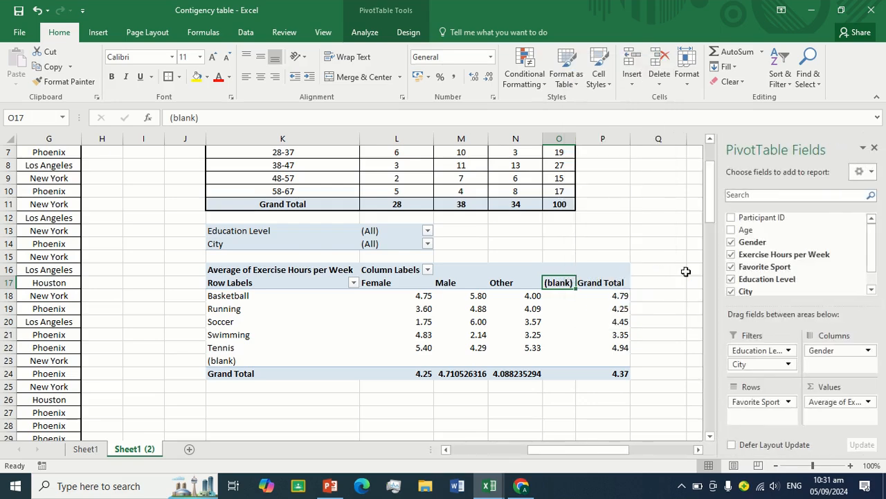
{"action": "left_click_drag", "start_coordinate": [873, 253], "coordinate": [873, 291]}
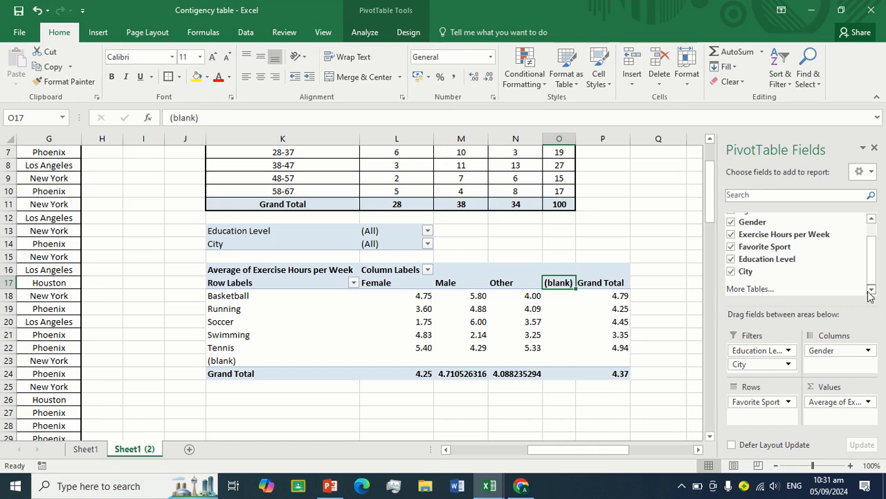
{"action": "left_click", "coordinate": [869, 404]}
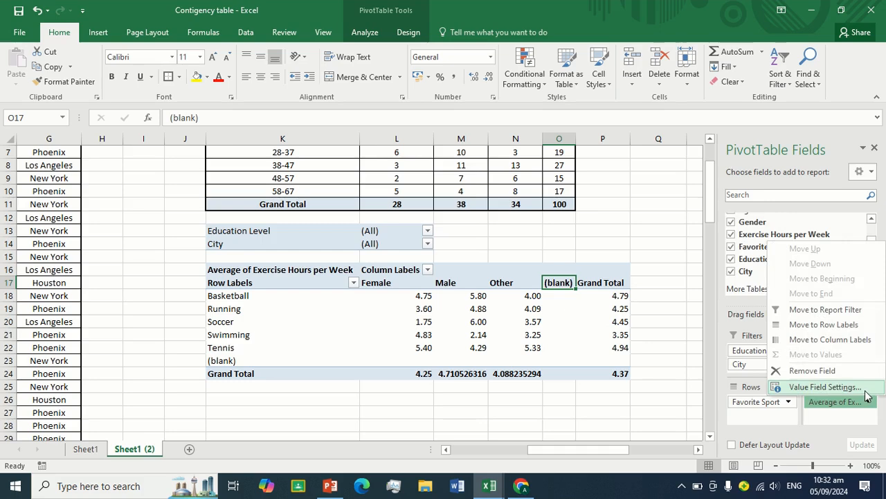
{"action": "left_click", "coordinate": [865, 392]}
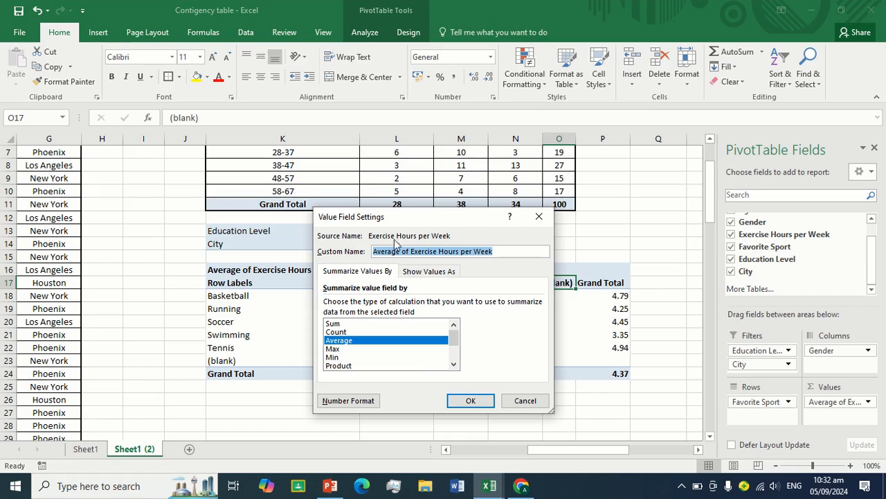
{"action": "left_click", "coordinate": [539, 216]}
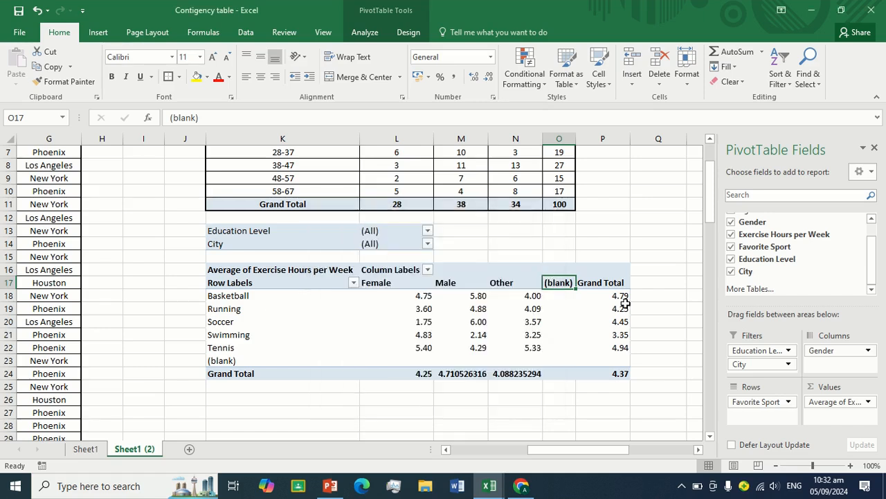
{"action": "left_click", "coordinate": [874, 148]}
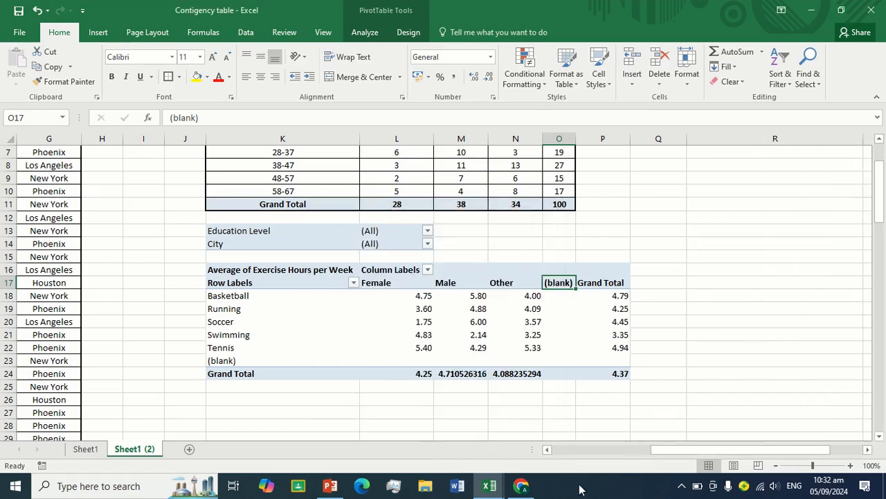
Check the participant data in columns A to G down past its last record for blank rows.
{"action": "left_click_drag", "start_coordinate": [676, 452], "coordinate": [573, 453]}
{"action": "scroll", "coordinate": [173, 369], "scroll_direction": "down", "scroll_amount": 11}
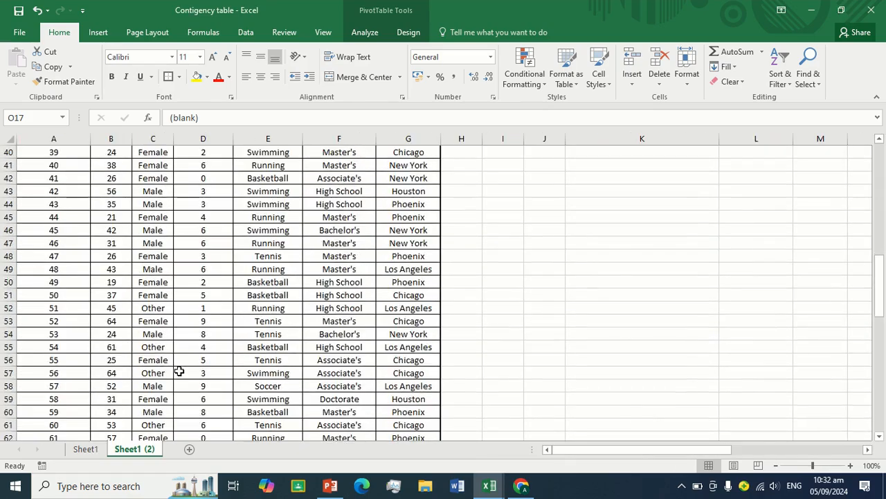
{"action": "scroll", "coordinate": [181, 367], "scroll_direction": "down", "scroll_amount": 20}
{"action": "scroll", "coordinate": [431, 198], "scroll_direction": "up", "scroll_amount": 5}
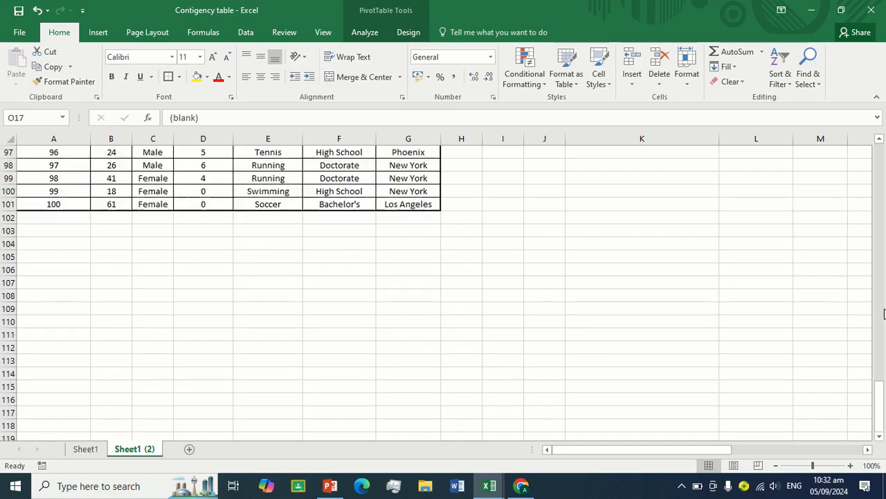
{"action": "scroll", "coordinate": [836, 311], "scroll_direction": "up", "scroll_amount": 20}
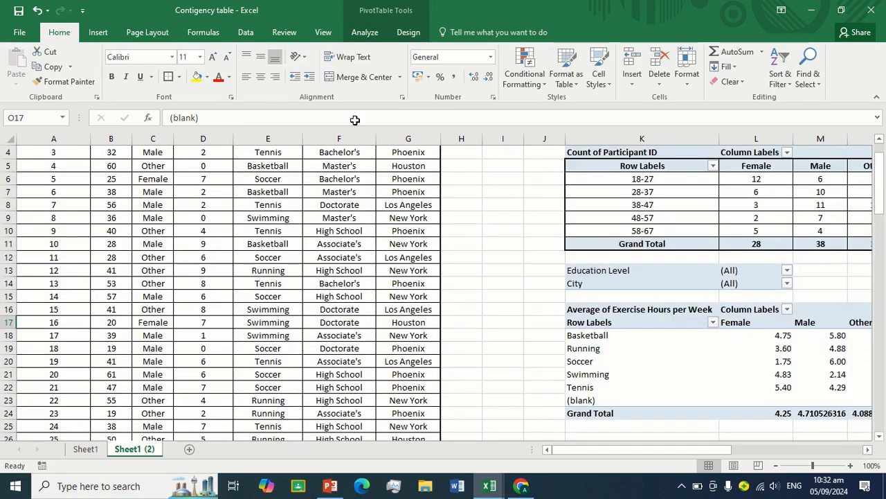
Center the header row and the Basketball to Tennis rows of the exercise-hours PivotTable.
{"action": "left_click_drag", "start_coordinate": [621, 457], "coordinate": [702, 453]}
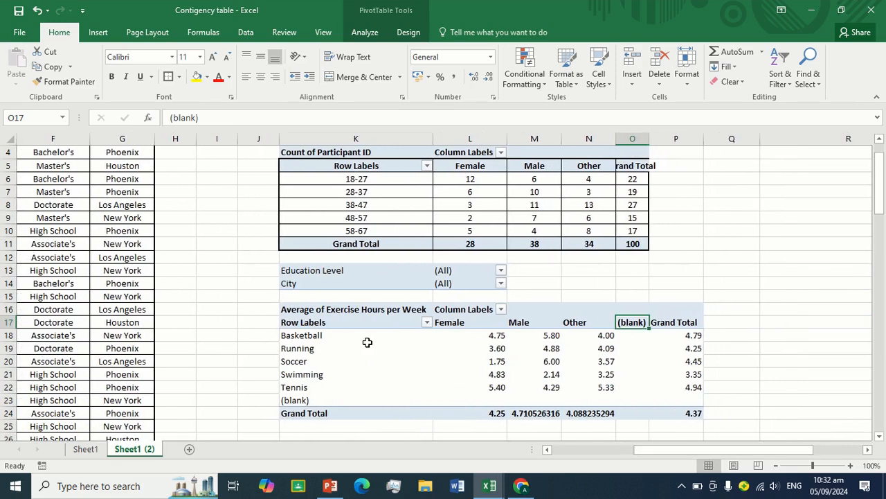
{"action": "left_click_drag", "start_coordinate": [360, 322], "coordinate": [681, 385]}
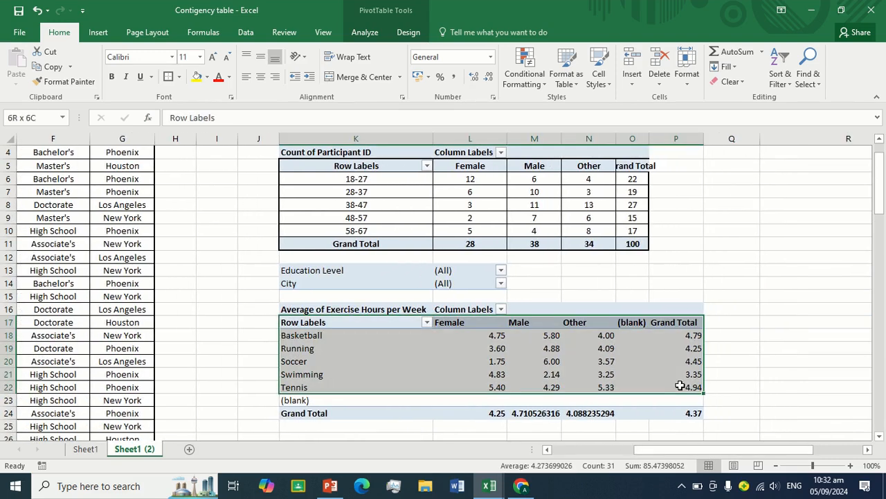
{"action": "left_click", "coordinate": [260, 77]}
{"action": "left_click", "coordinate": [732, 296]}
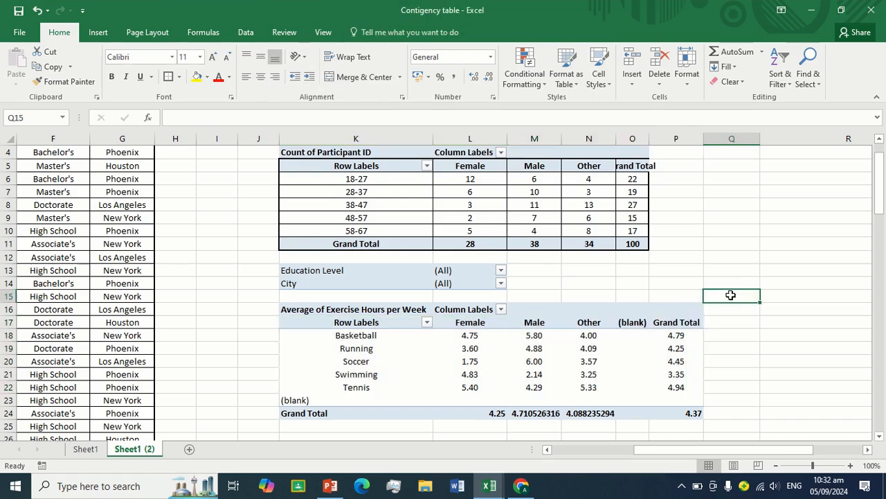
Try to delete the (blank) sport row label from the exercise-hours PivotTable.
{"action": "left_click", "coordinate": [362, 402]}
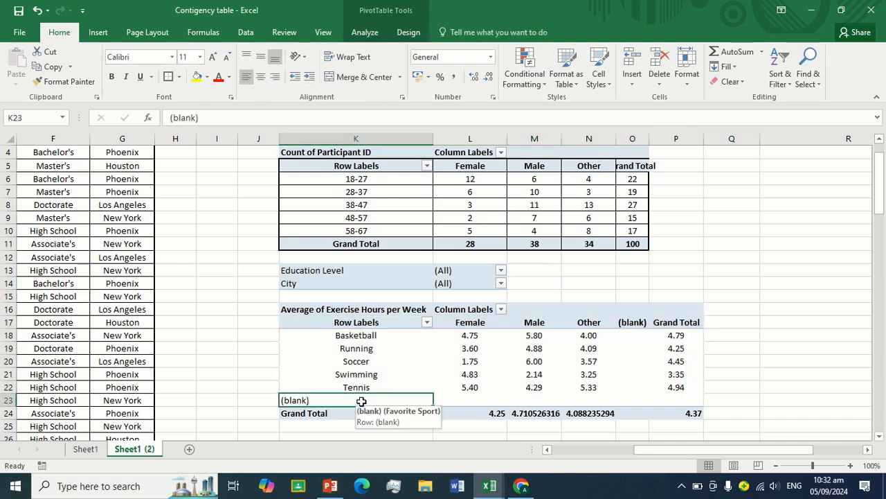
{"action": "key", "text": "Delete"}
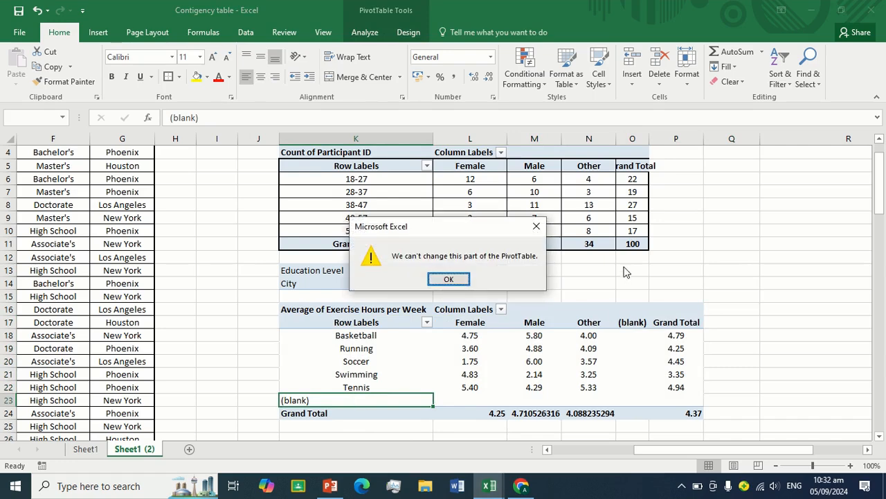
{"action": "key", "text": "Return"}
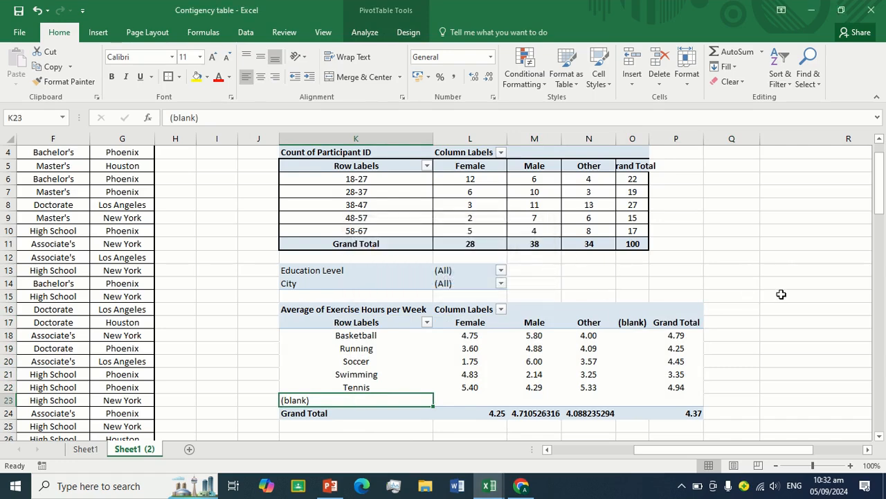
Center the Grand Total row's averages in the exercise-hours PivotTable and format them with two decimal places.
{"action": "left_click_drag", "start_coordinate": [493, 414], "coordinate": [677, 412]}
{"action": "left_click", "coordinate": [260, 76]}
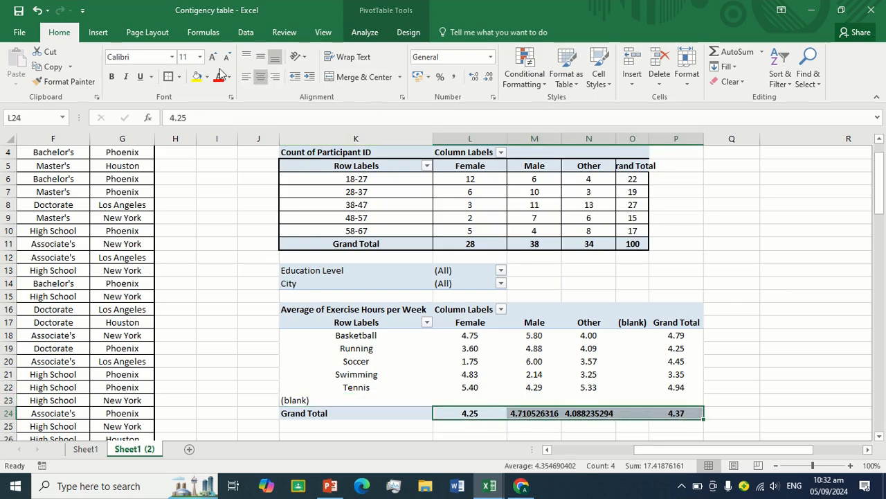
{"action": "left_click", "coordinate": [483, 78]}
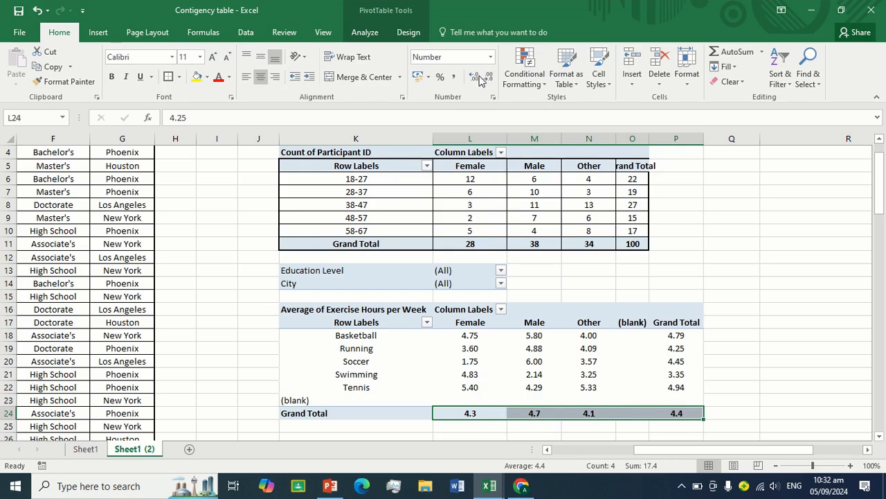
{"action": "left_click", "coordinate": [478, 77]}
{"action": "left_click", "coordinate": [733, 333]}
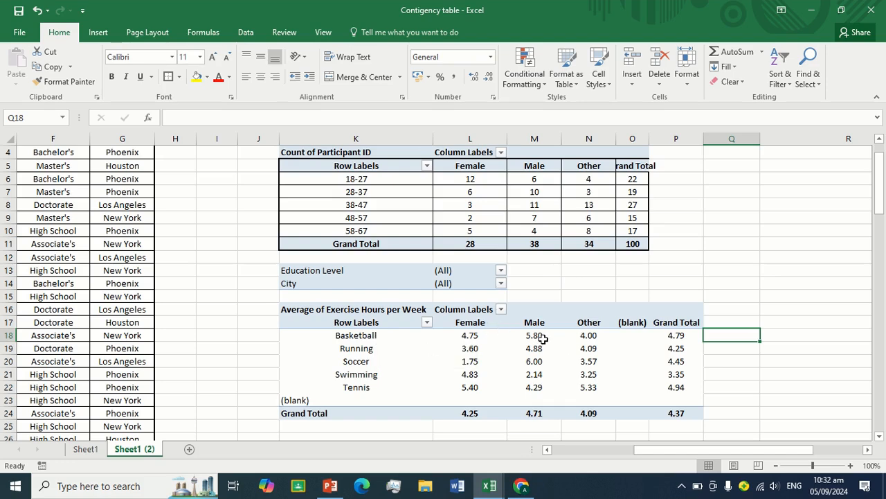
Compare the average weekly exercise hours for Soccer across genders and review the Grand Total column.
{"action": "left_click", "coordinate": [540, 361]}
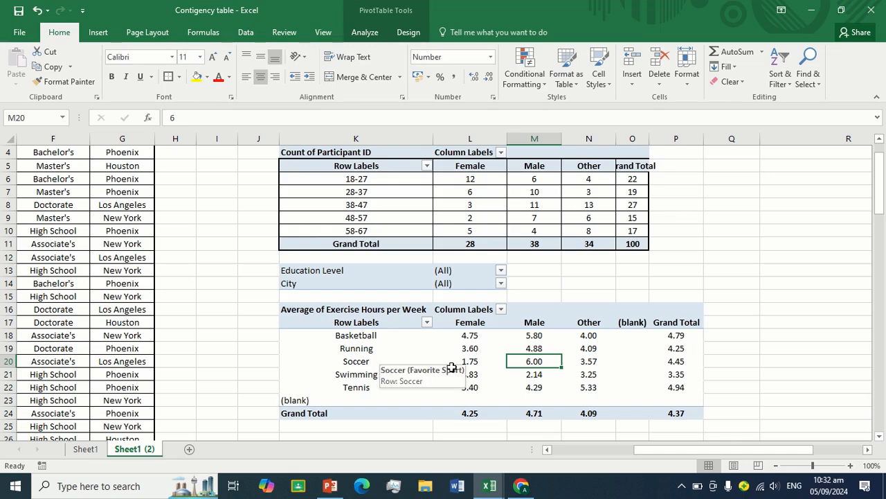
{"action": "mouse_move", "coordinate": [504, 388]}
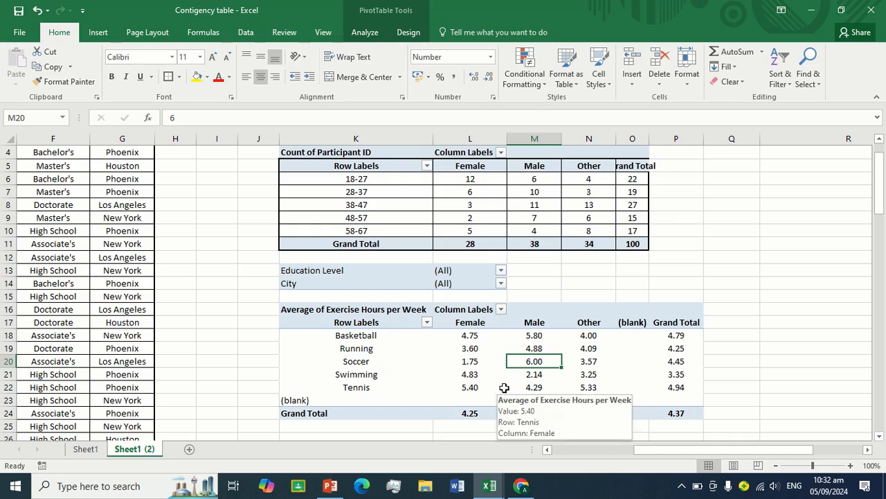
{"action": "left_click", "coordinate": [456, 362]}
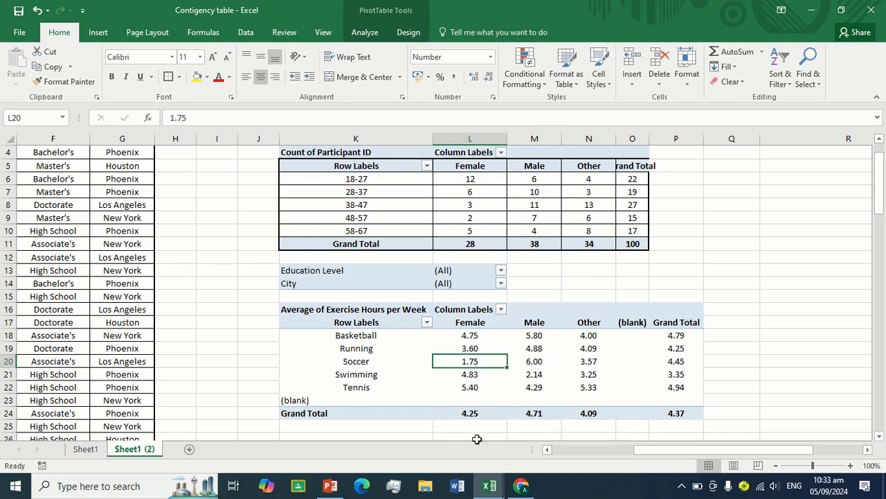
{"action": "left_click", "coordinate": [592, 359]}
{"action": "left_click", "coordinate": [671, 352]}
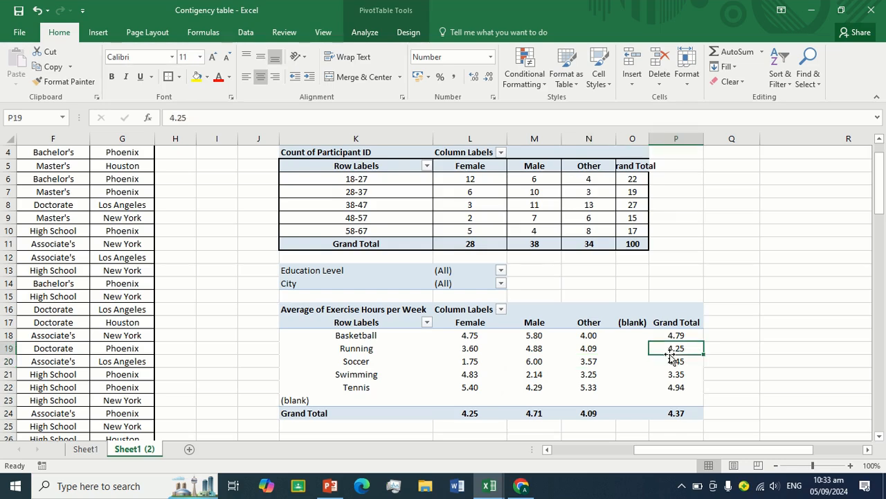
Review the Grand Total column's average weekly exercise hours for Soccer, Swimming and Tennis.
{"action": "left_click", "coordinate": [677, 361]}
{"action": "left_click", "coordinate": [690, 374]}
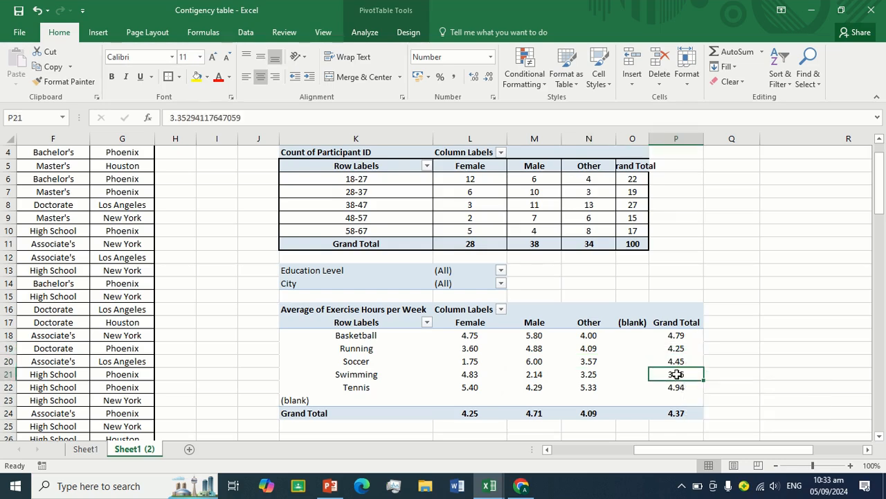
{"action": "mouse_move", "coordinate": [673, 373]}
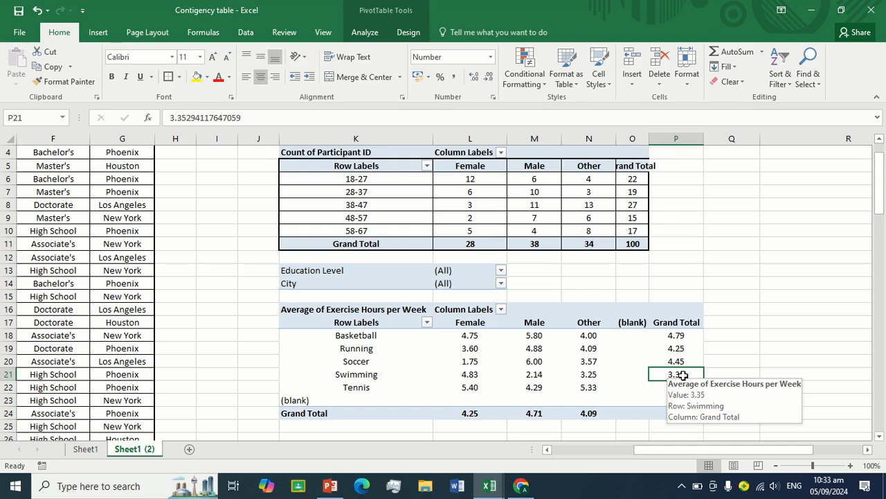
{"action": "left_click", "coordinate": [718, 359]}
{"action": "left_click", "coordinate": [687, 374]}
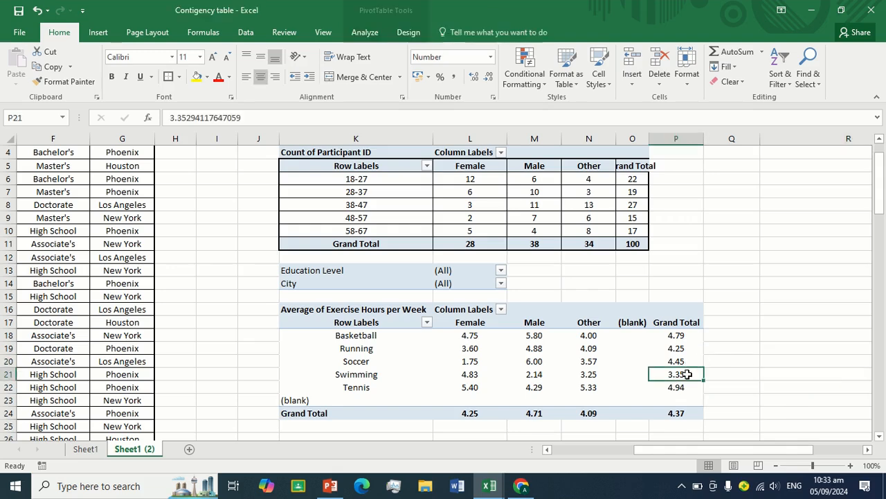
{"action": "left_click", "coordinate": [682, 387]}
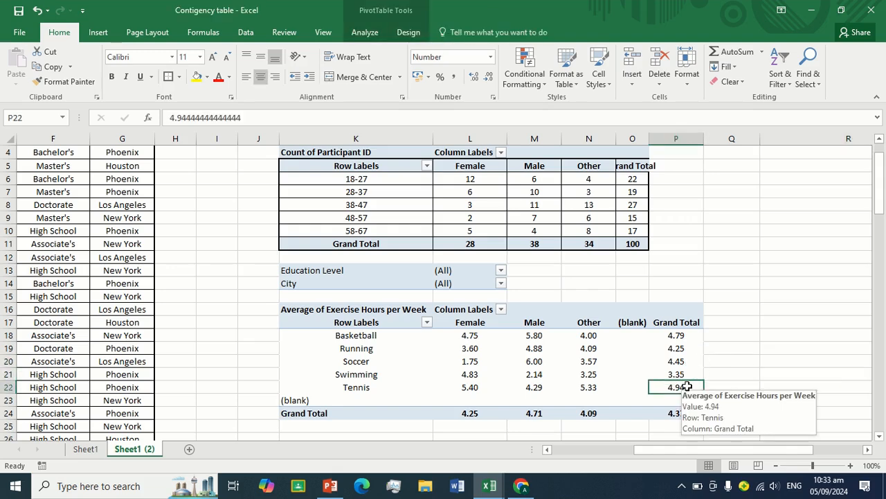
{"action": "left_click", "coordinate": [788, 385]}
{"action": "left_click", "coordinate": [684, 386]}
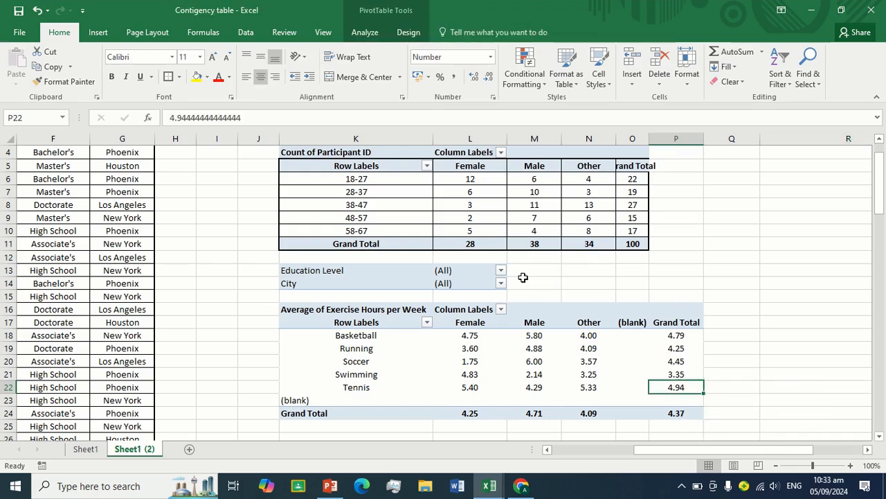
Filter the exercise-hours PivotTable by Education Level to show only High School participants.
{"action": "left_click", "coordinate": [500, 270]}
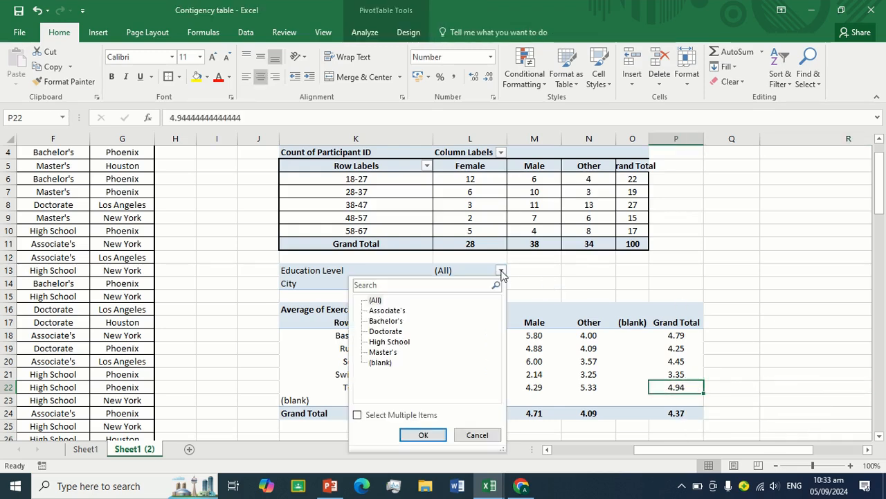
{"action": "left_click", "coordinate": [390, 341]}
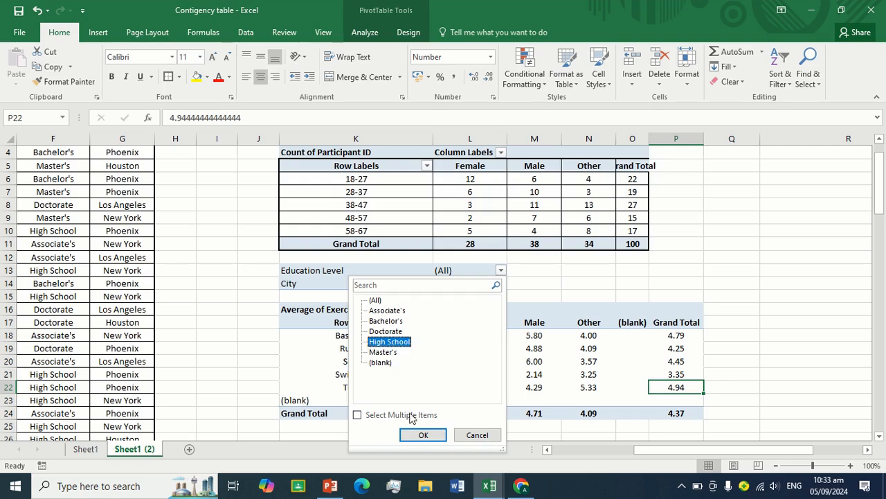
{"action": "left_click", "coordinate": [423, 434]}
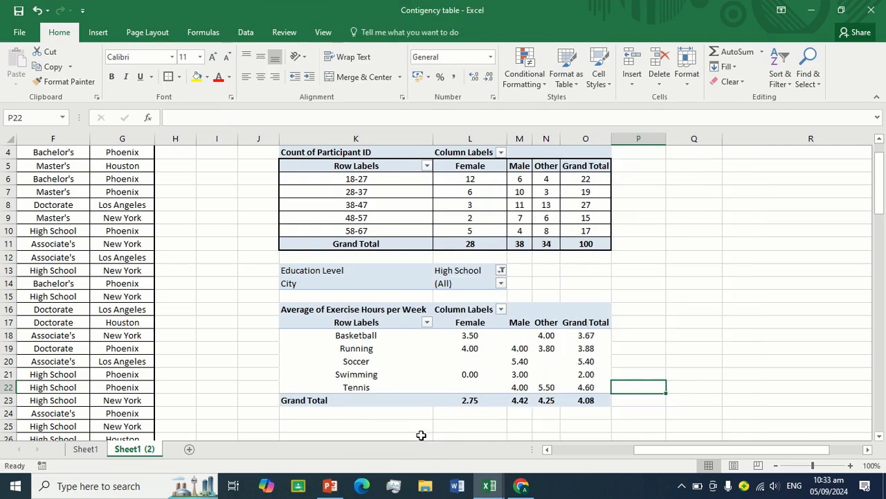
{"action": "left_click", "coordinate": [728, 346]}
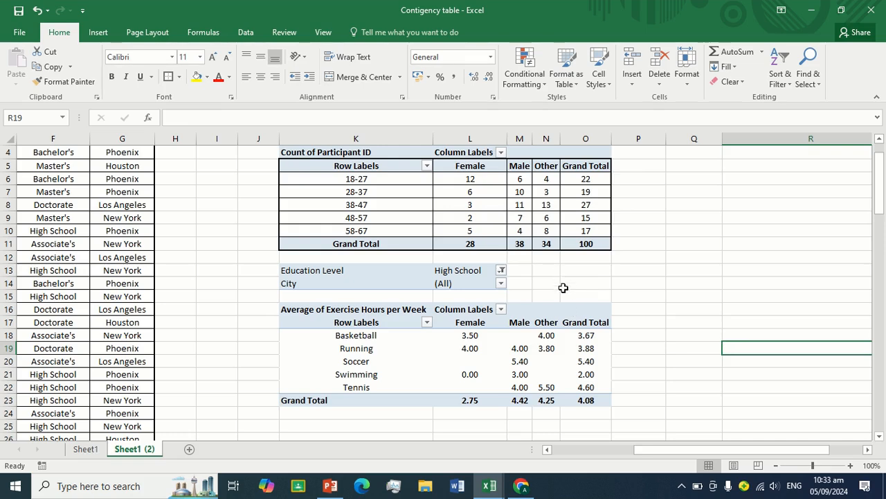
Examine which sport and gender combinations have no average exercise hours for High School participants.
{"action": "left_click", "coordinate": [519, 335]}
{"action": "left_click", "coordinate": [486, 356]}
{"action": "left_click", "coordinate": [475, 384]}
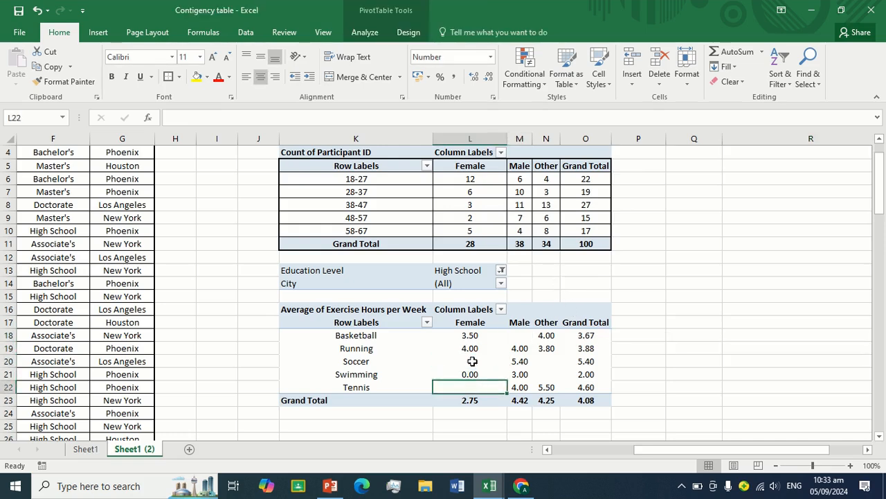
{"action": "left_click", "coordinate": [471, 360]}
{"action": "left_click", "coordinate": [478, 384]}
{"action": "left_click", "coordinate": [514, 338]}
{"action": "left_click", "coordinate": [478, 358]}
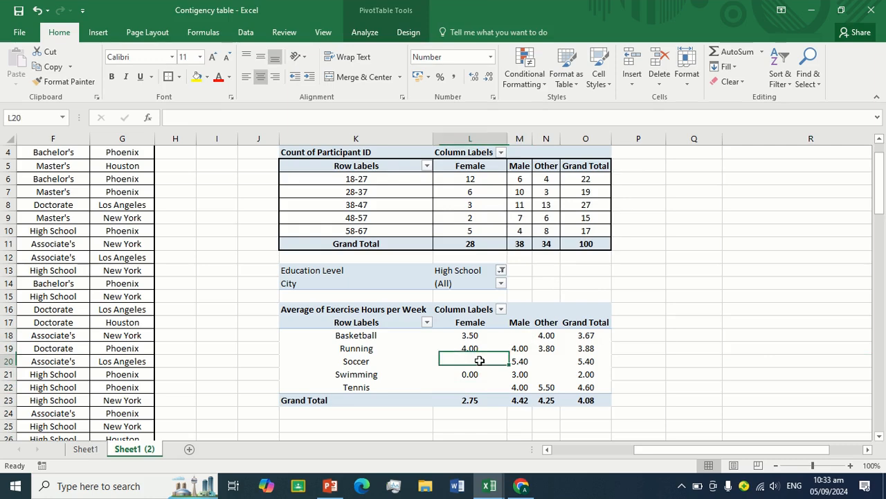
{"action": "left_click", "coordinate": [518, 334]}
{"action": "left_click", "coordinate": [483, 357]}
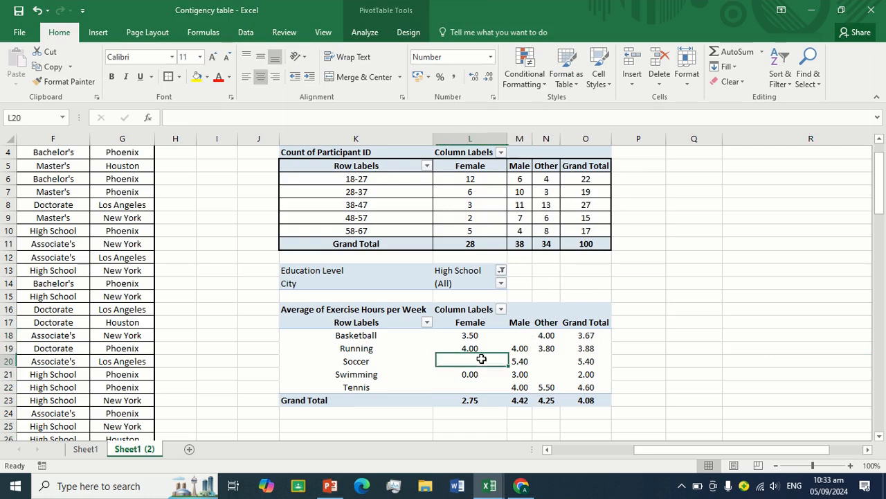
{"action": "left_click", "coordinate": [510, 334]}
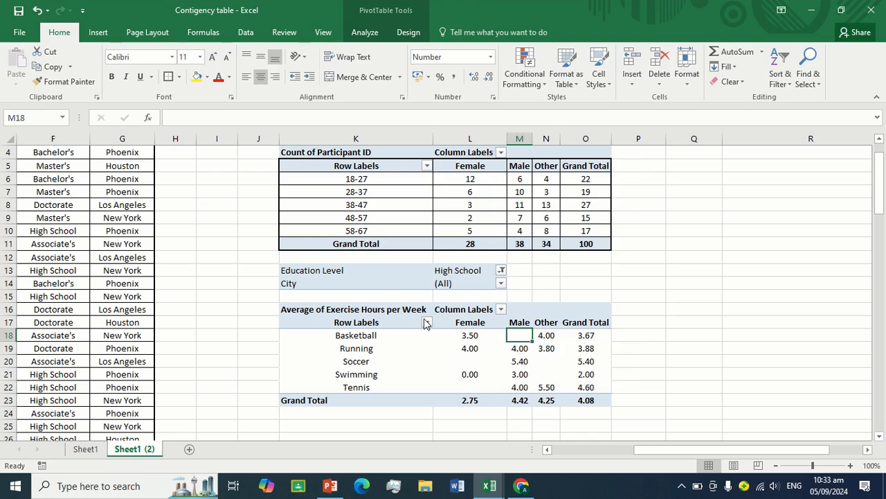
{"action": "left_click", "coordinate": [483, 361]}
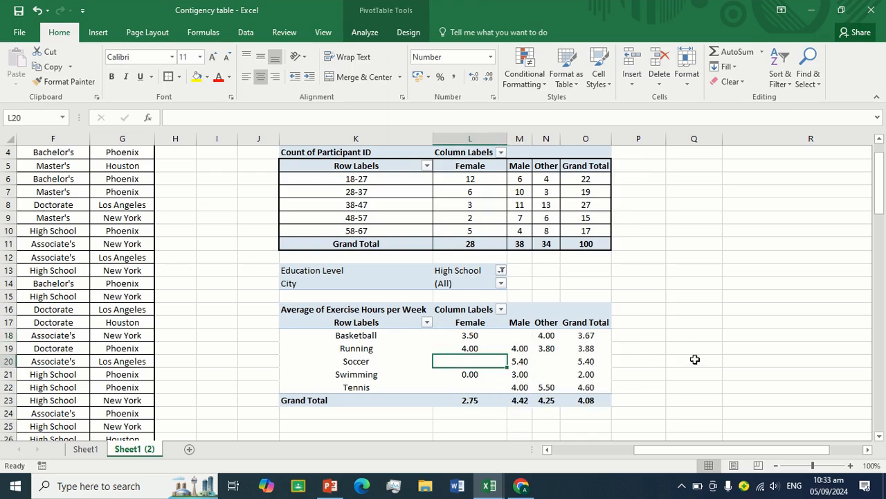
{"action": "left_click", "coordinate": [545, 359]}
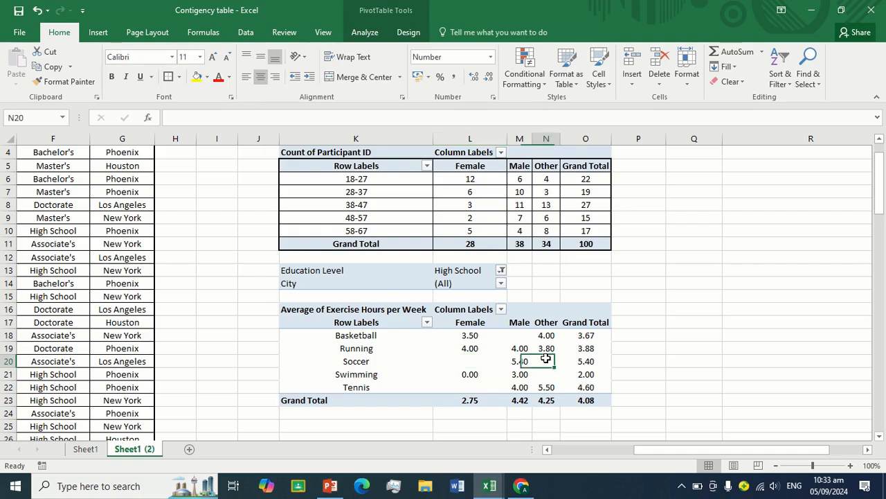
{"action": "left_click", "coordinate": [548, 371]}
{"action": "left_click", "coordinate": [462, 385]}
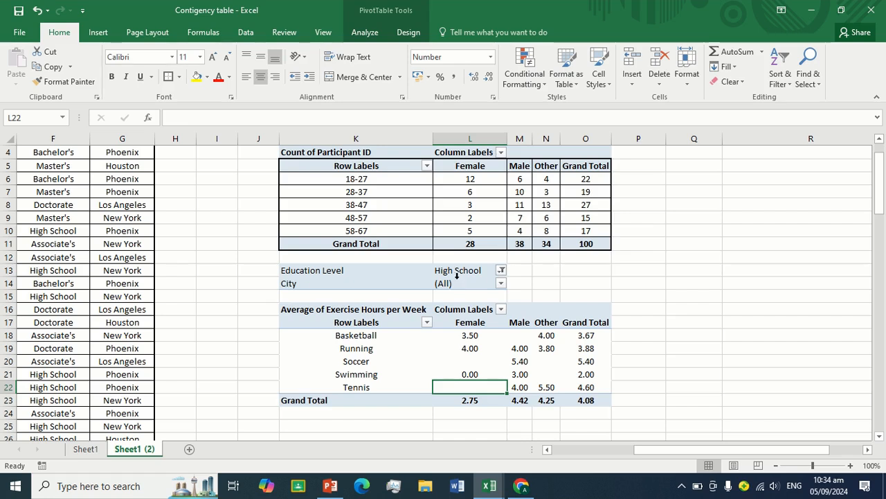
{"action": "left_click", "coordinate": [354, 311]}
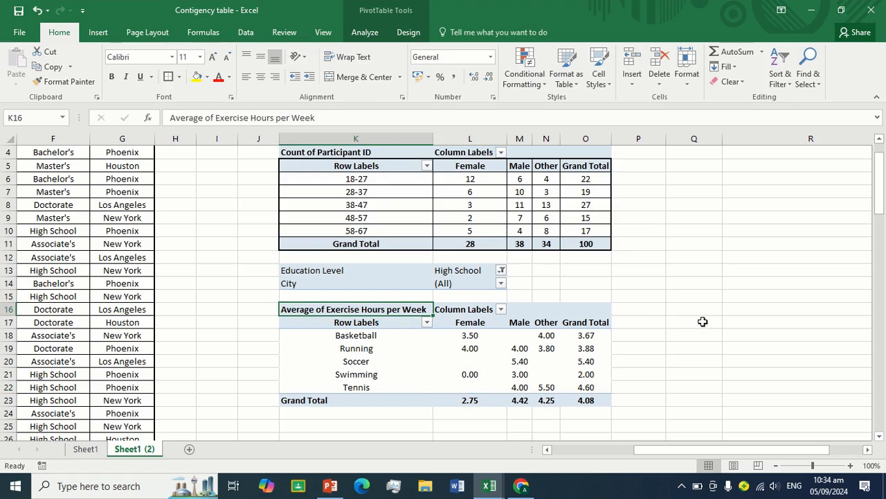
Reset the exercise-hours PivotTable's Education Level filter to (All).
{"action": "left_click", "coordinate": [502, 271]}
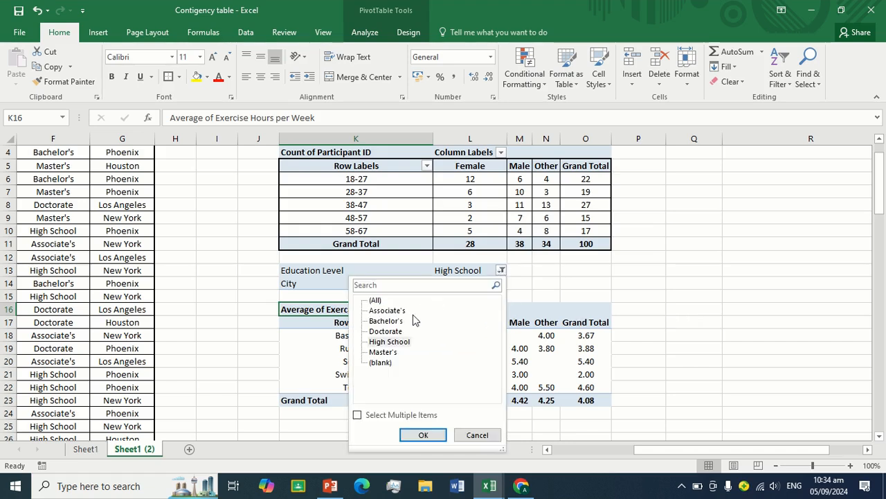
{"action": "left_click", "coordinate": [375, 299]}
{"action": "left_click", "coordinate": [423, 435]}
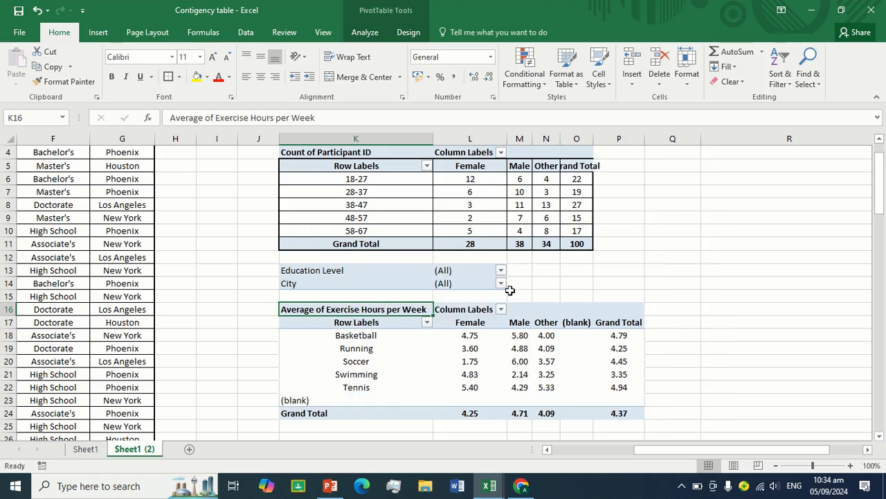
Filter the exercise-hours PivotTable by City to New York and check the Soccer and Tennis rows for missing averages.
{"action": "left_click", "coordinate": [501, 283]}
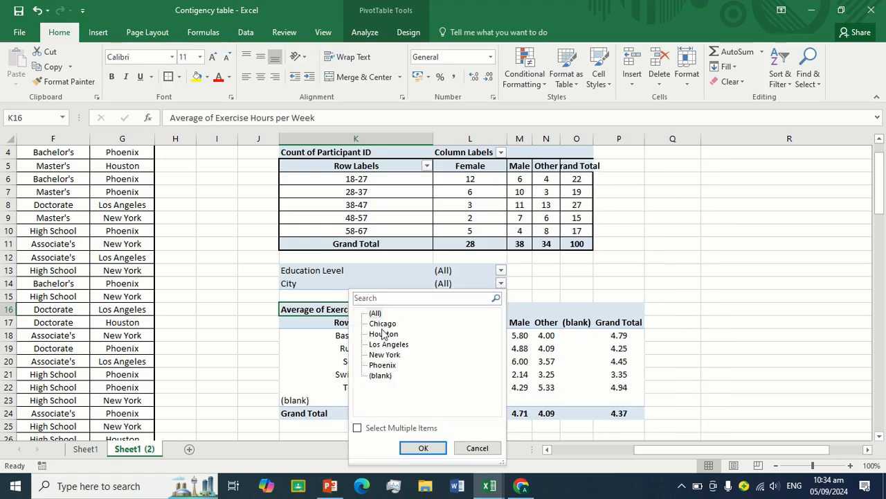
{"action": "left_click", "coordinate": [385, 353]}
{"action": "left_click", "coordinate": [423, 447]}
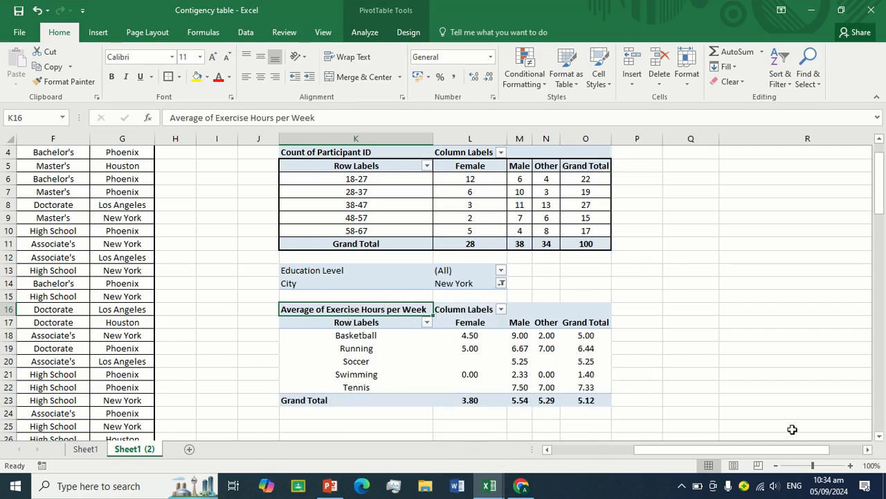
{"action": "left_click", "coordinate": [472, 360]}
{"action": "left_click", "coordinate": [478, 389]}
{"action": "left_click", "coordinate": [549, 360]}
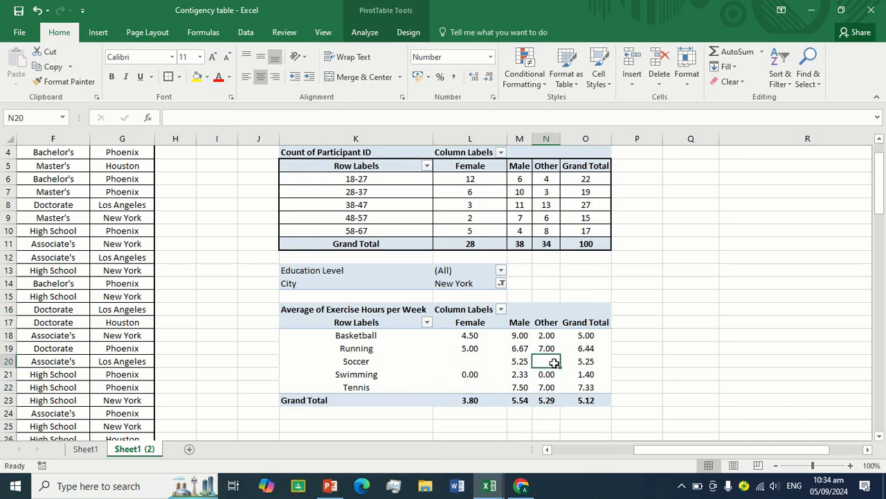